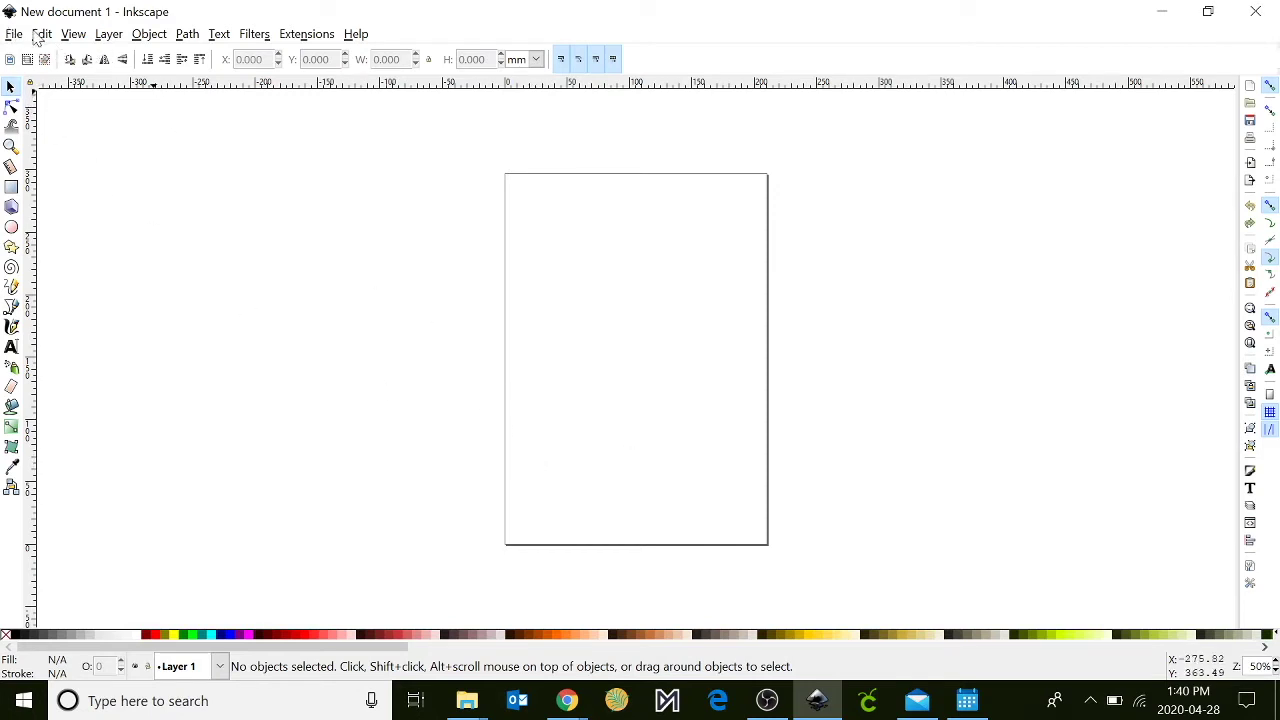
# Step: Set both the display units and the custom page size units to inches in the document properties
pyautogui.click(14, 34)
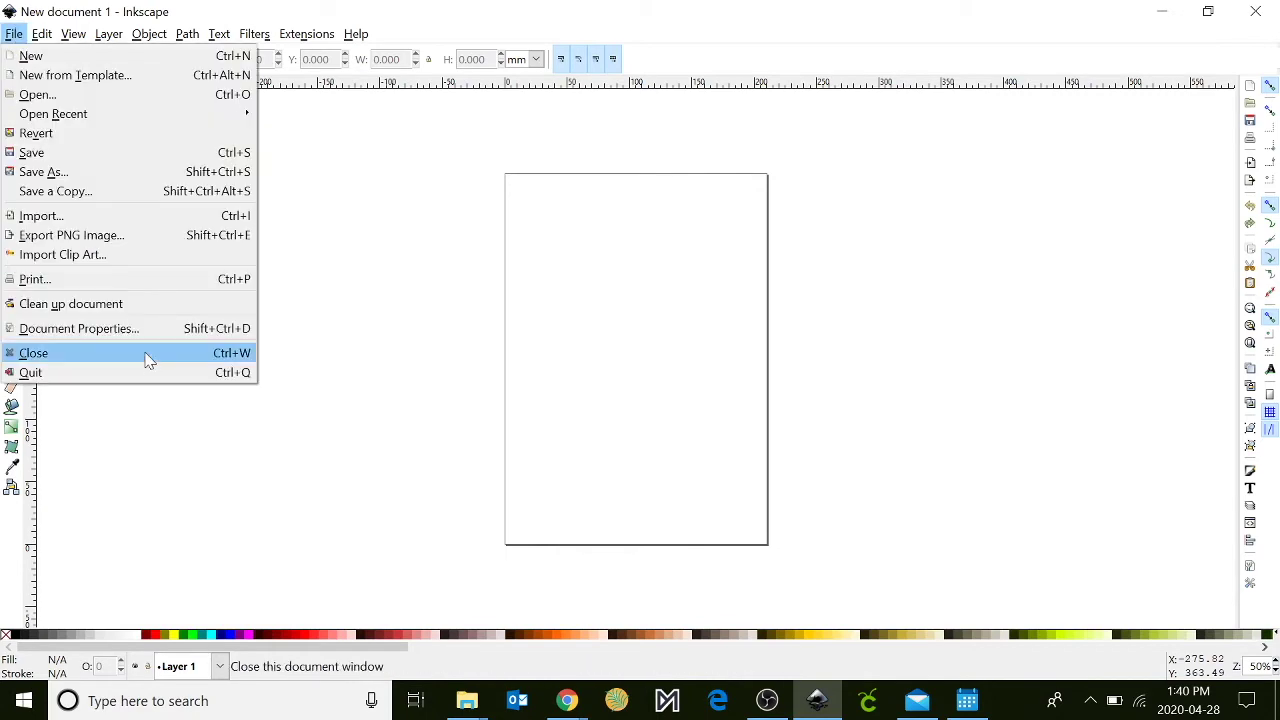
pyautogui.click(131, 330)
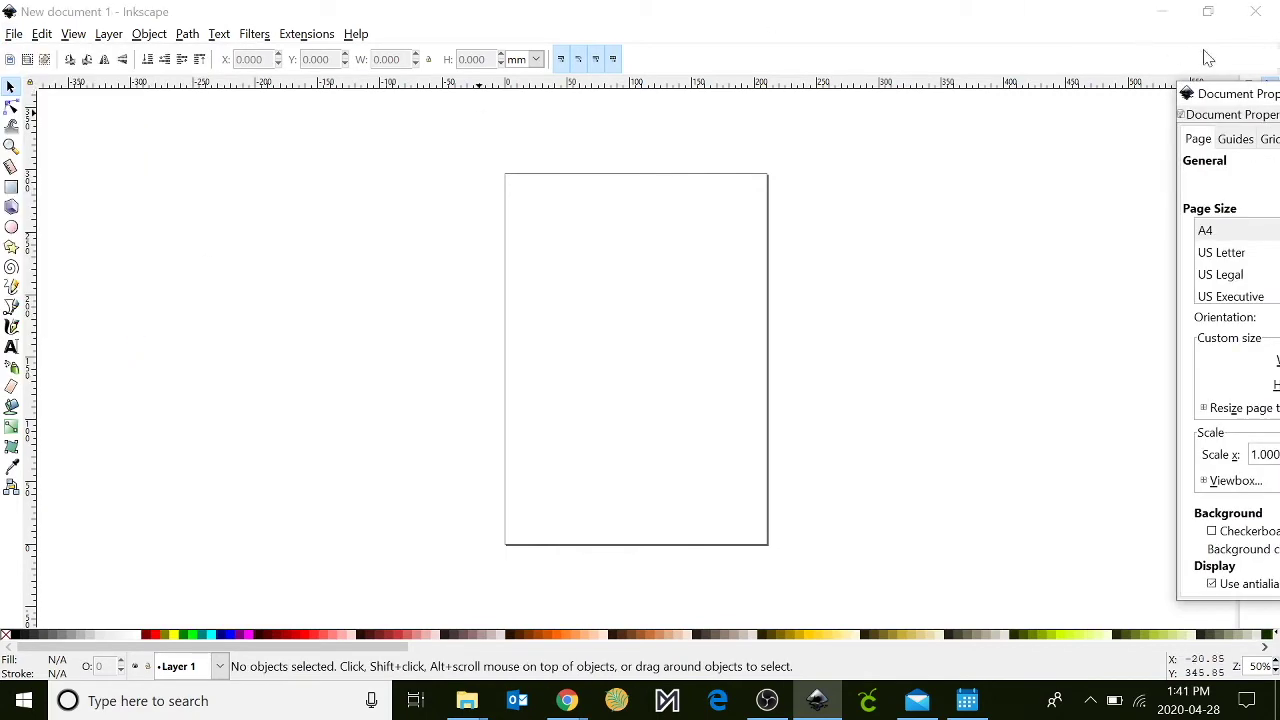
pyautogui.moveTo(1260, 85); pyautogui.dragTo(958, 95)
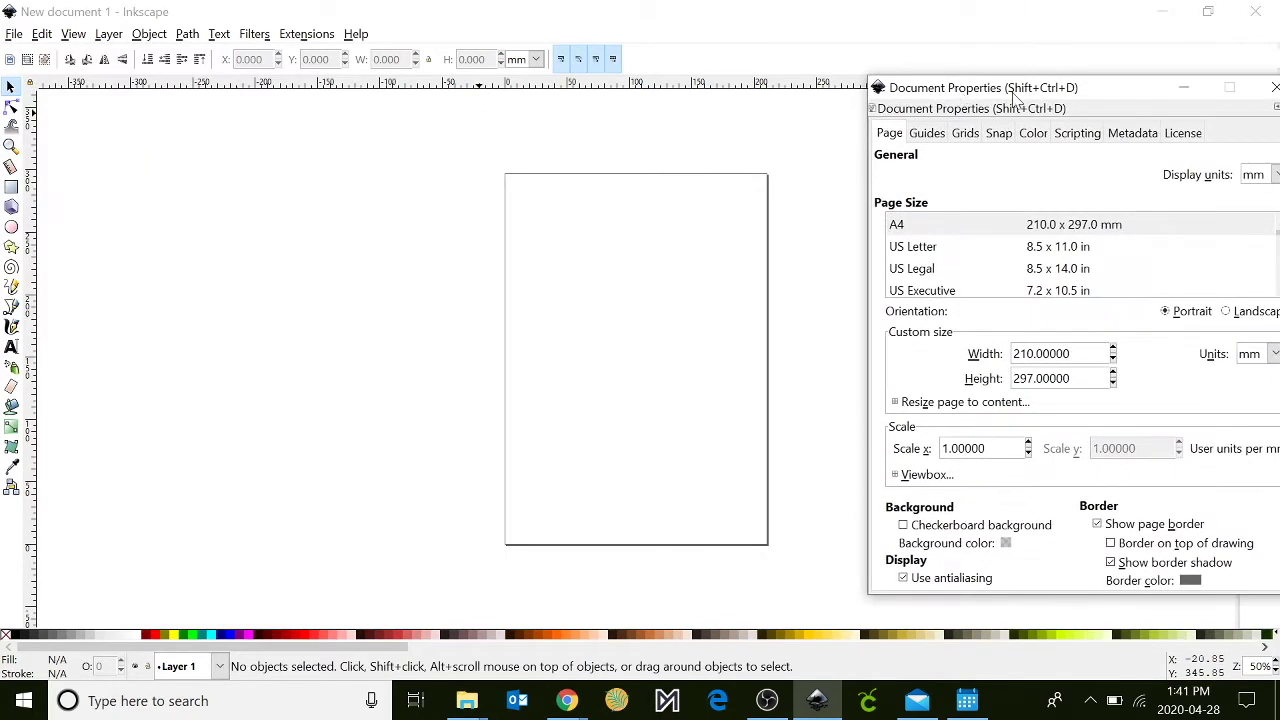
pyautogui.moveTo(1035, 104); pyautogui.dragTo(958, 86)
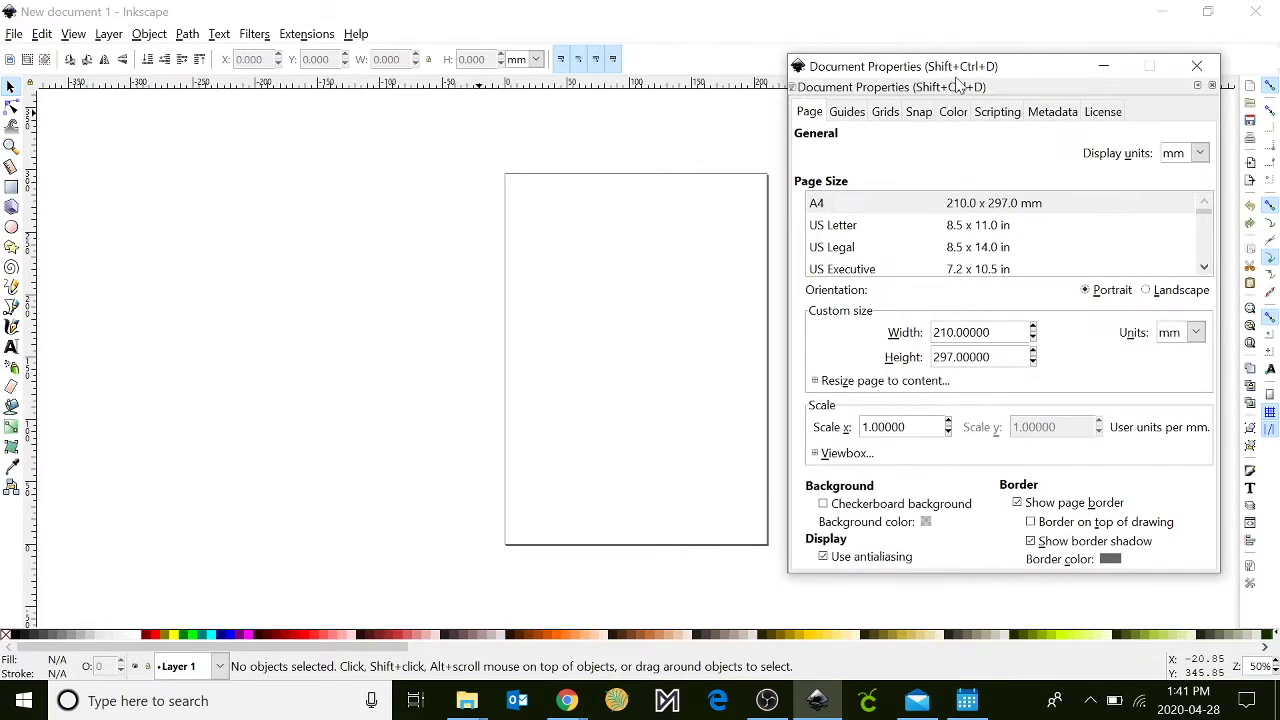
pyautogui.click(1199, 155)
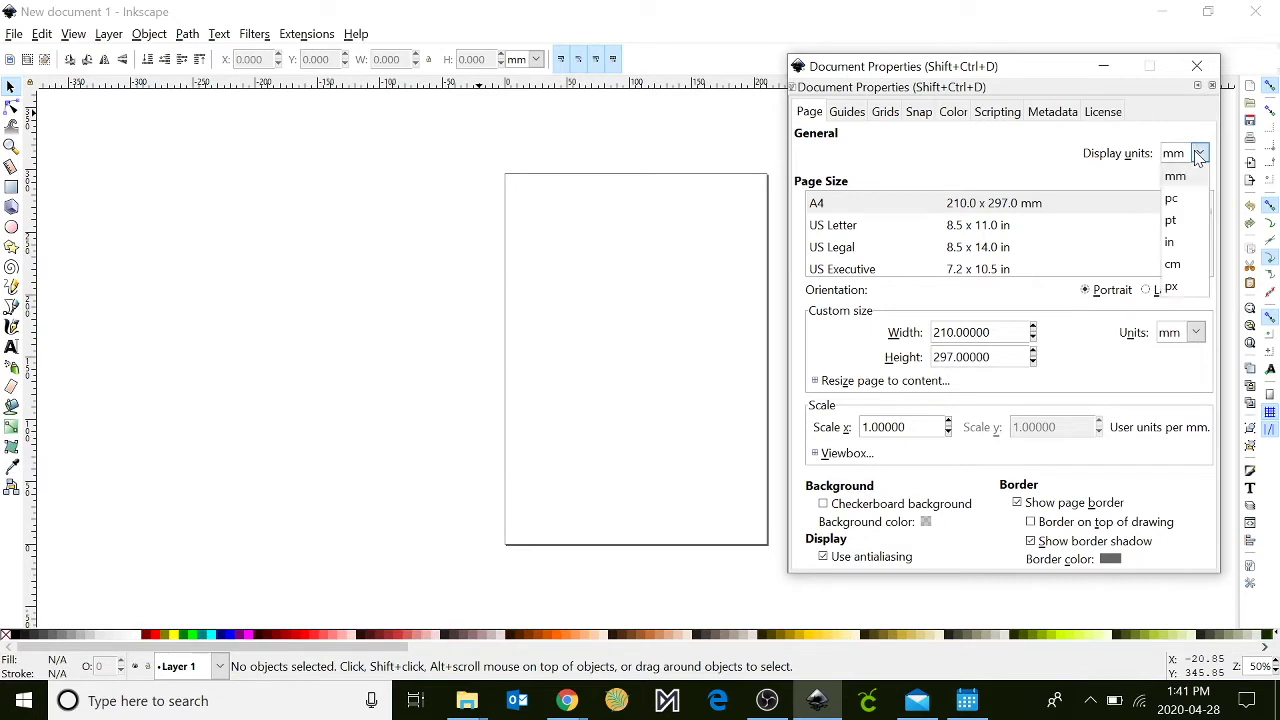
pyautogui.click(1174, 244)
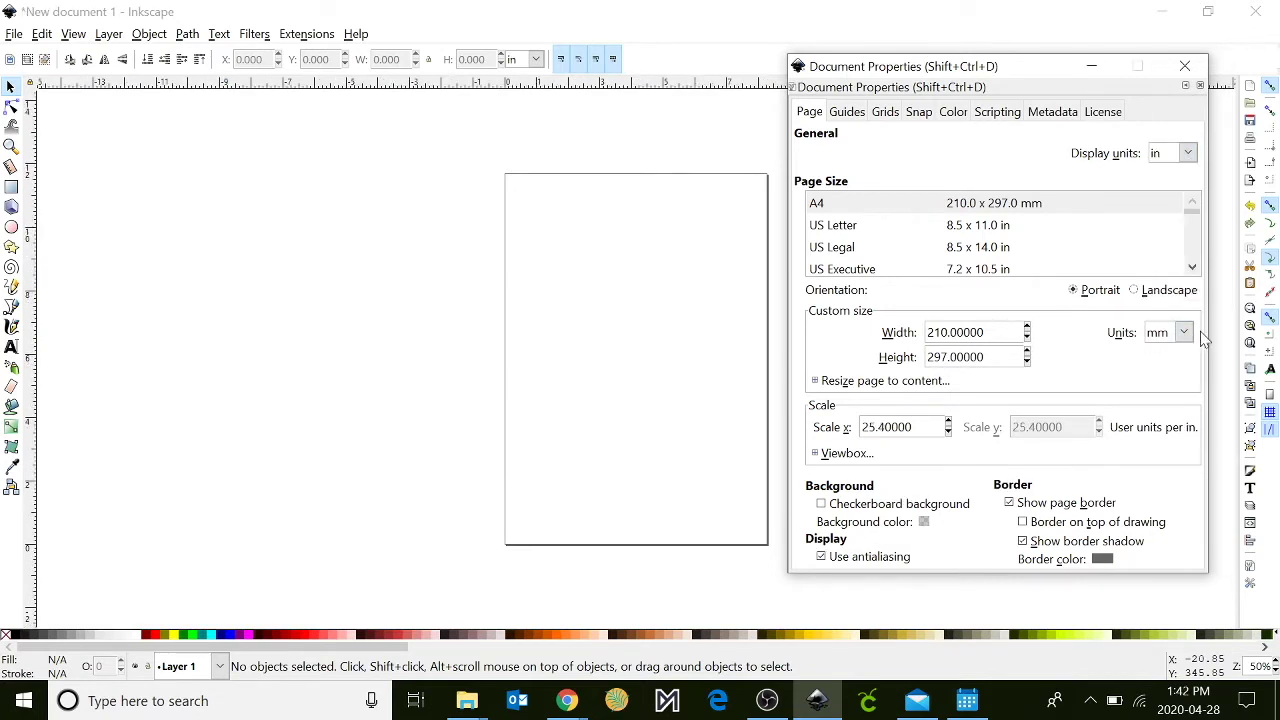
pyautogui.click(1184, 333)
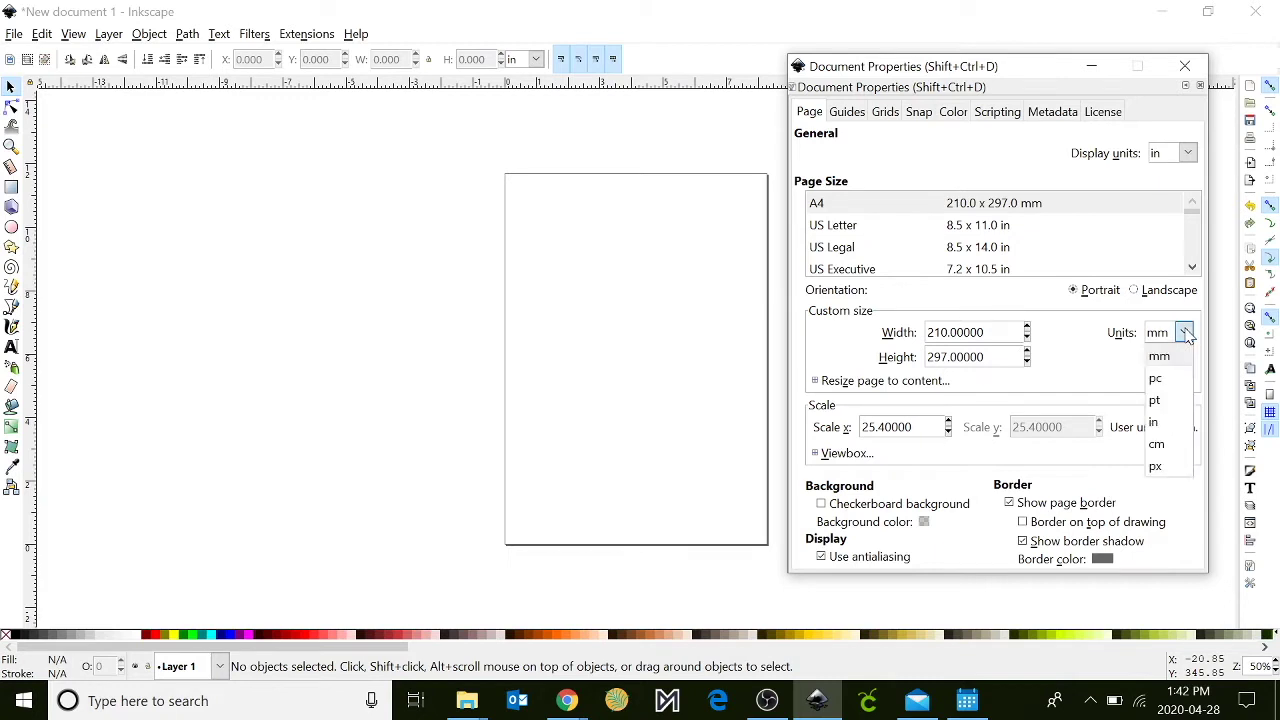
pyautogui.click(1156, 424)
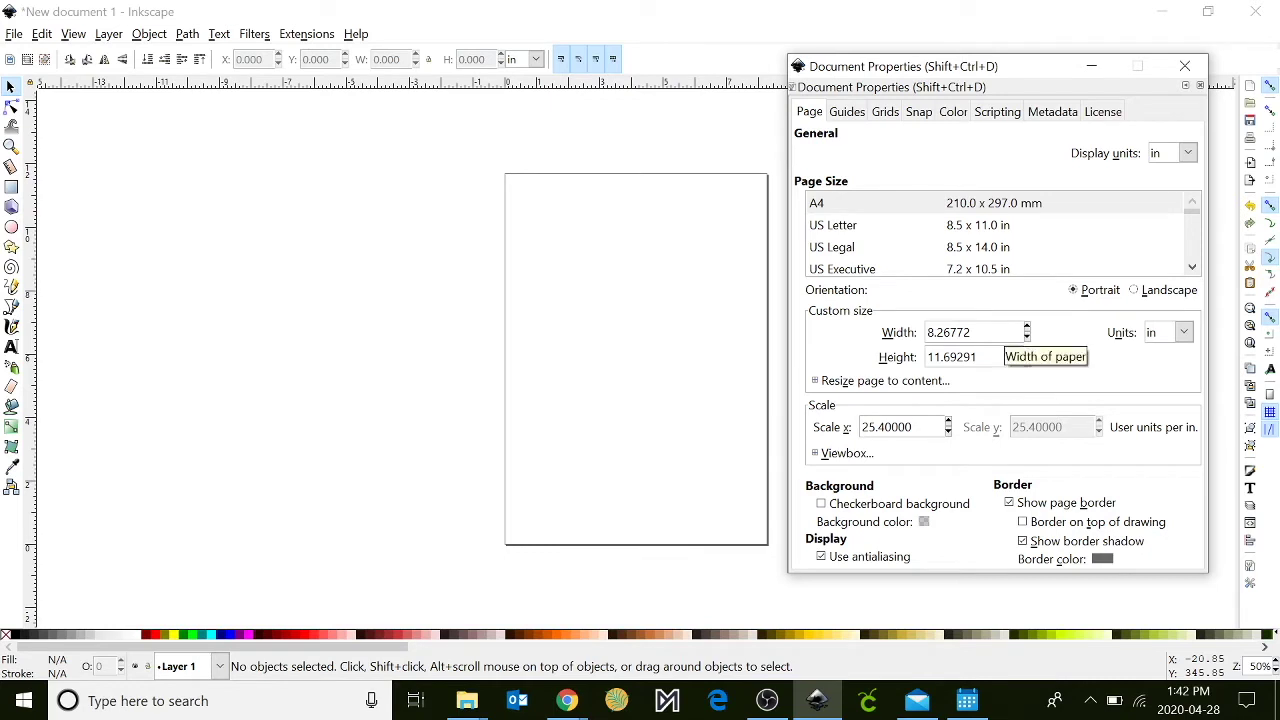
# Step: Set the custom page size to 2.5 in wide and 3 in high, and fit the page to the window
pyautogui.doubleClick(953, 332)
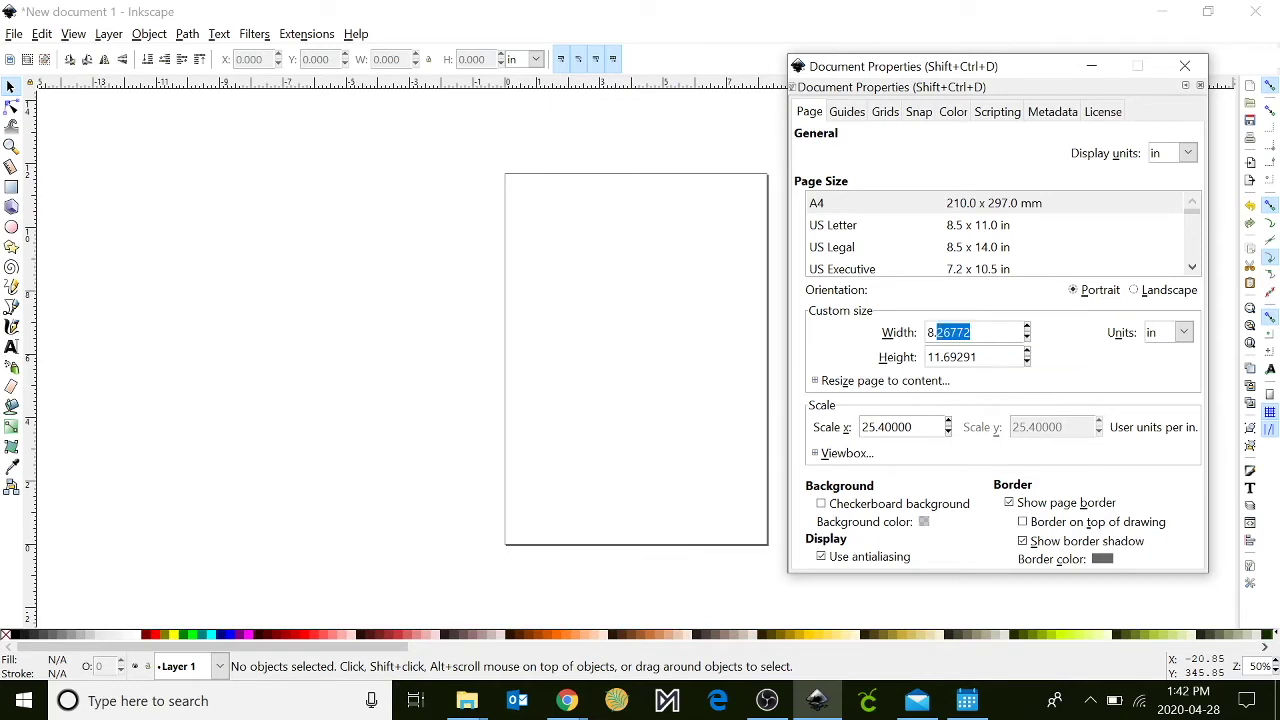
pyautogui.write('2.5')
pyautogui.press('Tab')
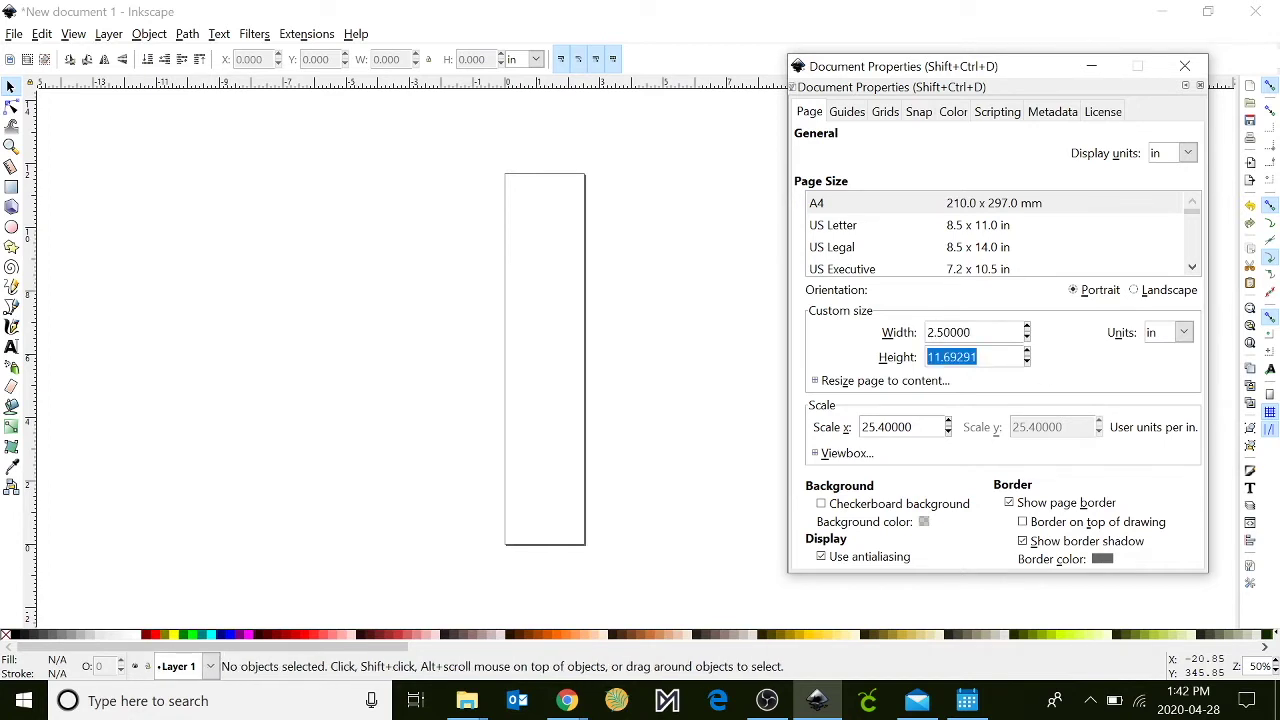
pyautogui.write('3')
pyautogui.press('Return')
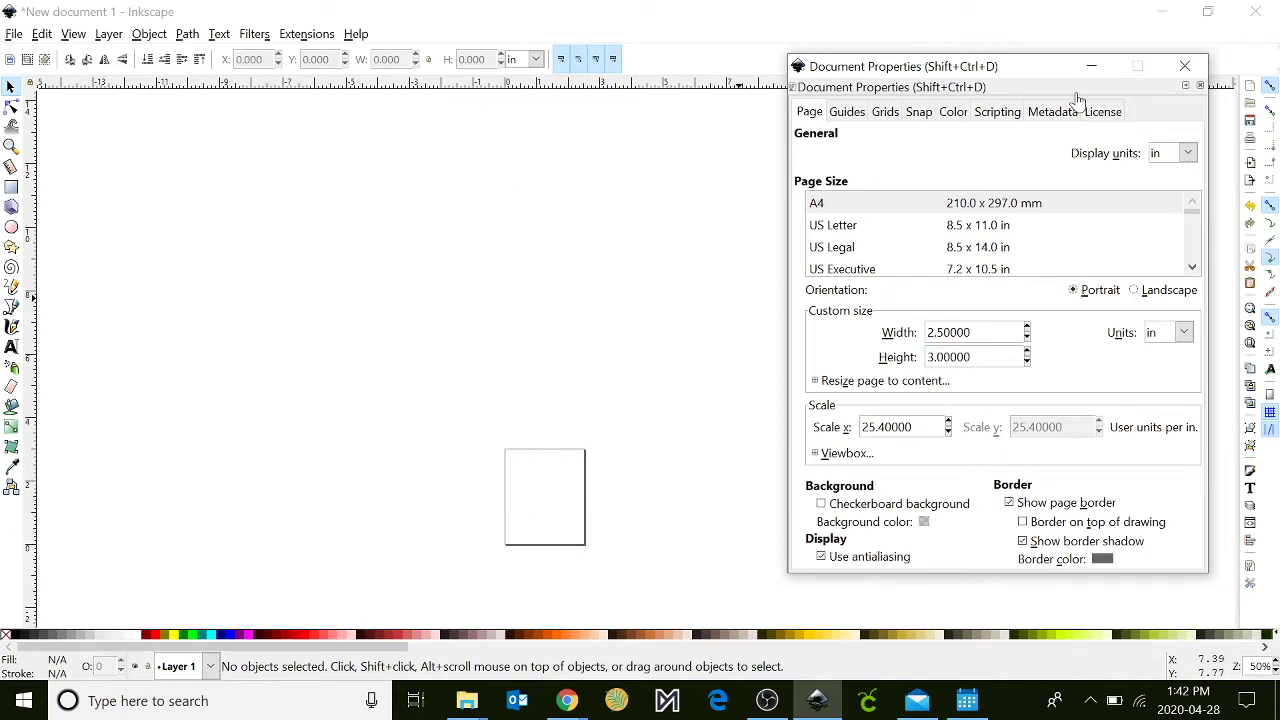
pyautogui.click(1197, 67)
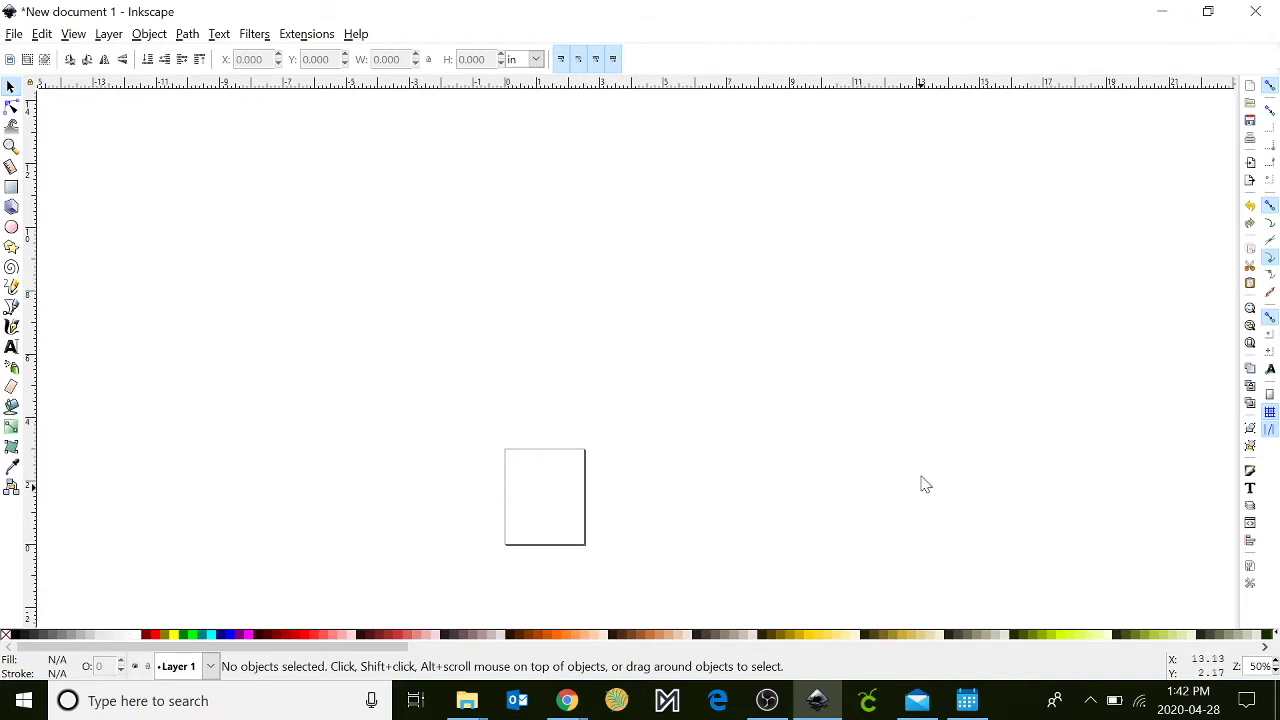
pyautogui.click(1250, 343)
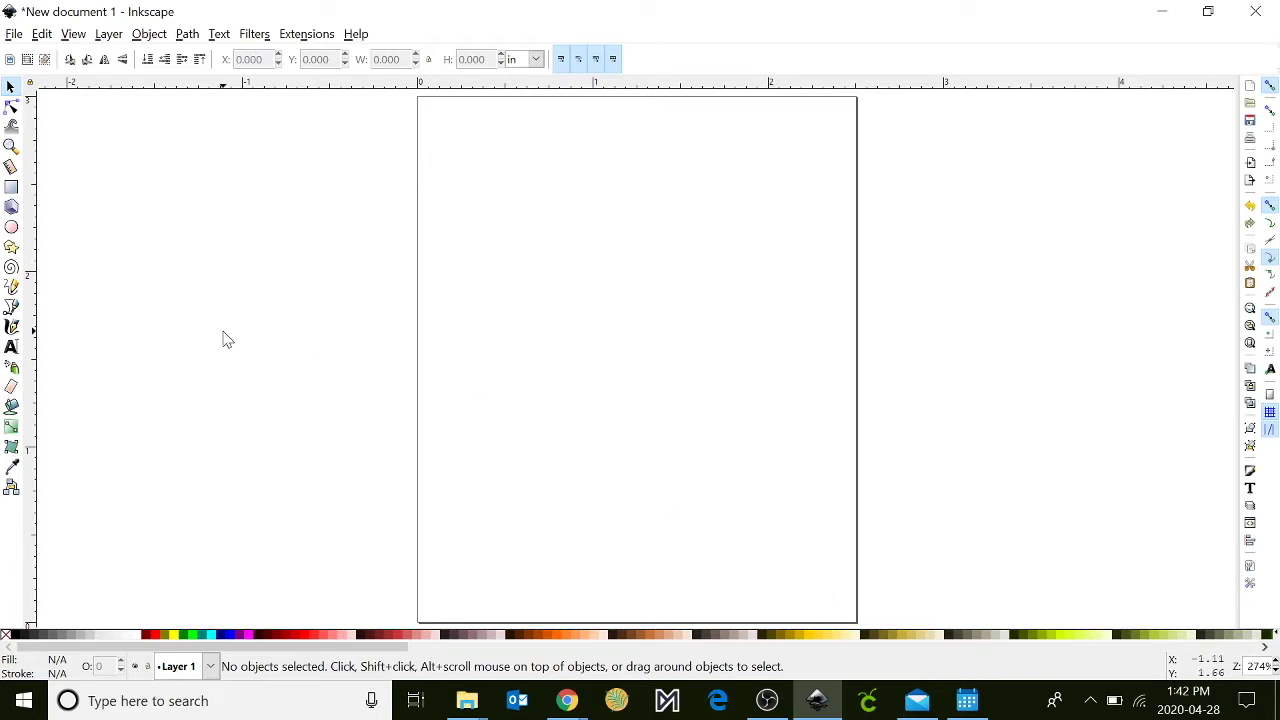
# Step: Draw a rectangle about 2.38 by 2.89 in just inside the page edges and round its corners to about 0.52 in
pyautogui.click(12, 188)
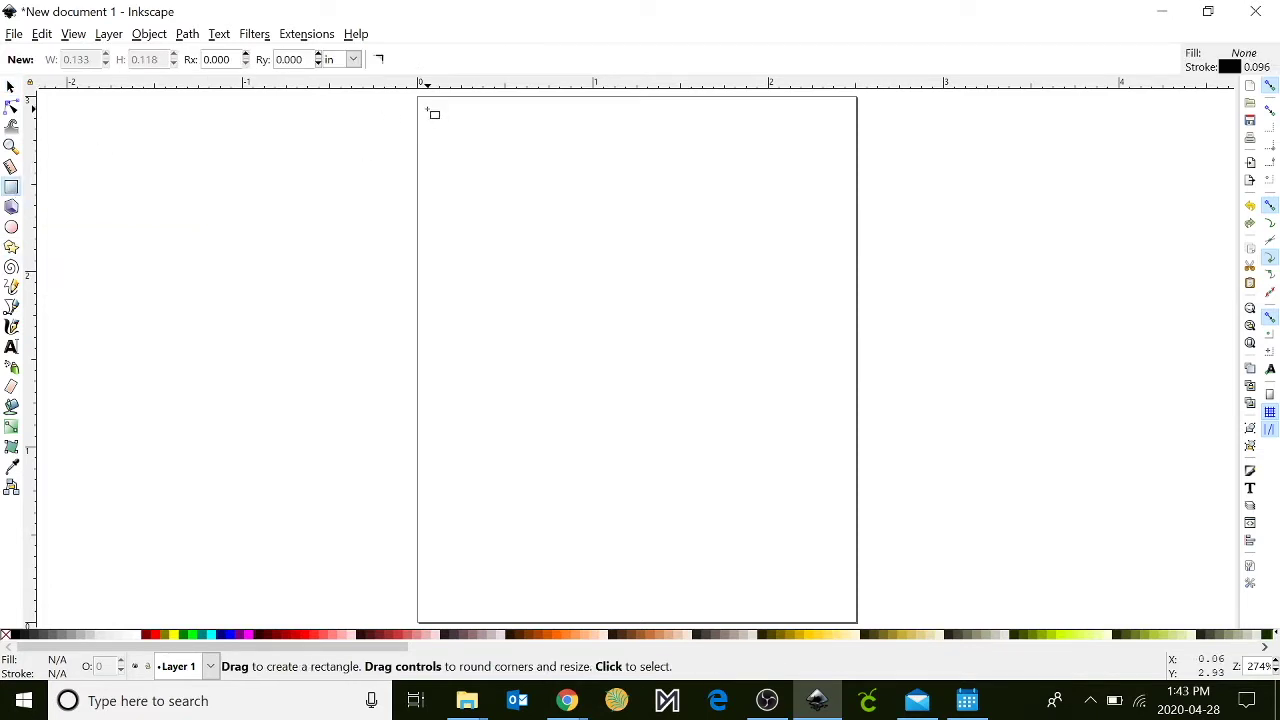
pyautogui.moveTo(428, 109); pyautogui.dragTo(844, 615)
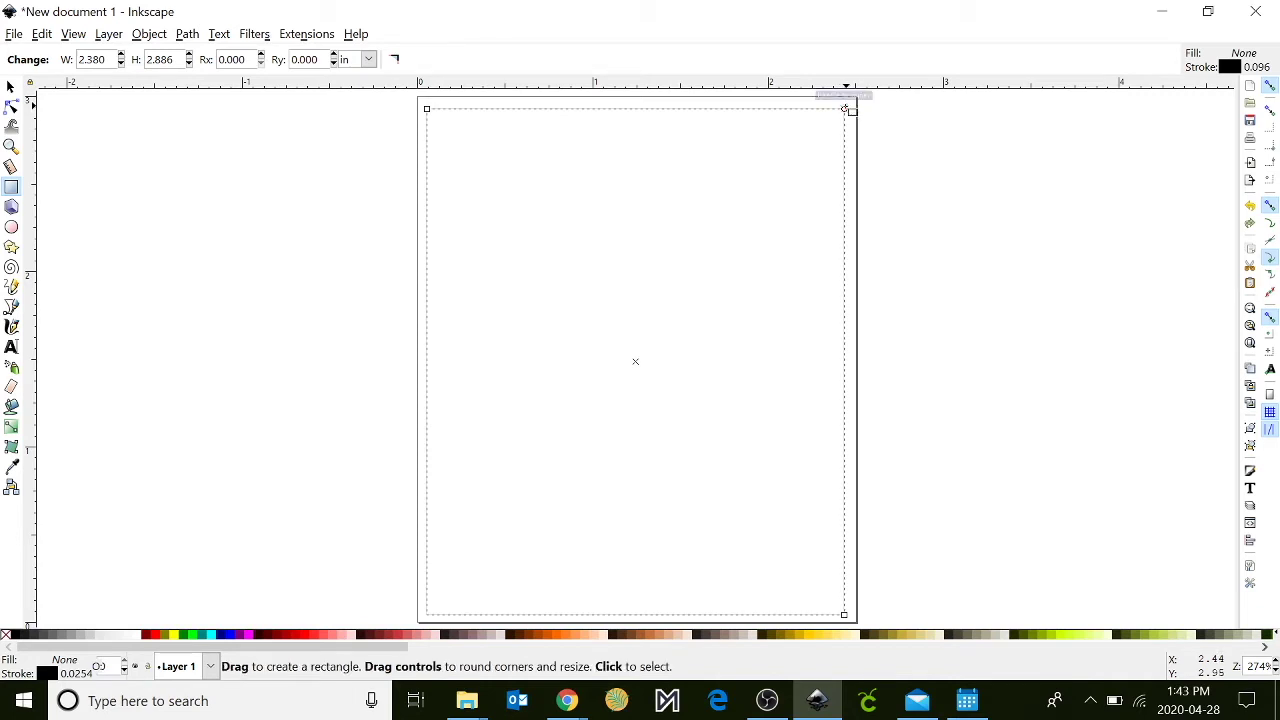
pyautogui.moveTo(845, 110); pyautogui.dragTo(844, 202)
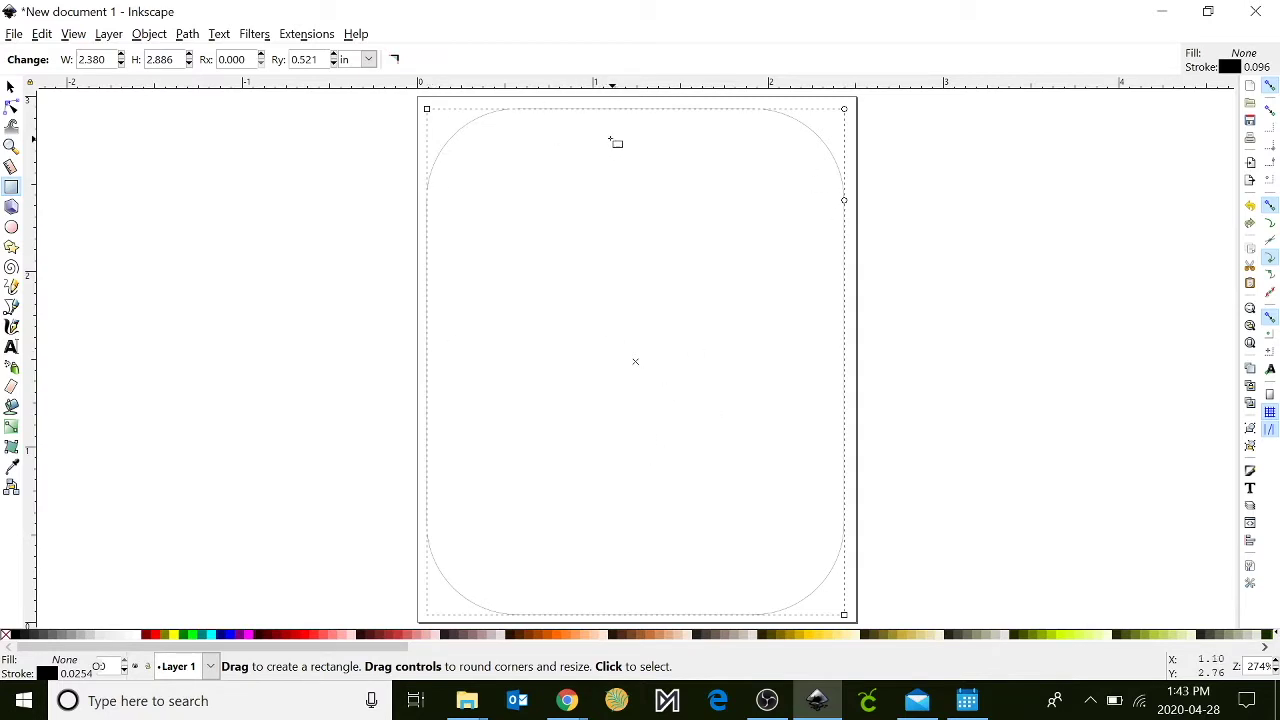
# Step: Draw a small rounded slot near the upper middle of the keychain outline and scale it to about 0.42 by 0.18 in
pyautogui.moveTo(605, 132); pyautogui.dragTo(685, 162)
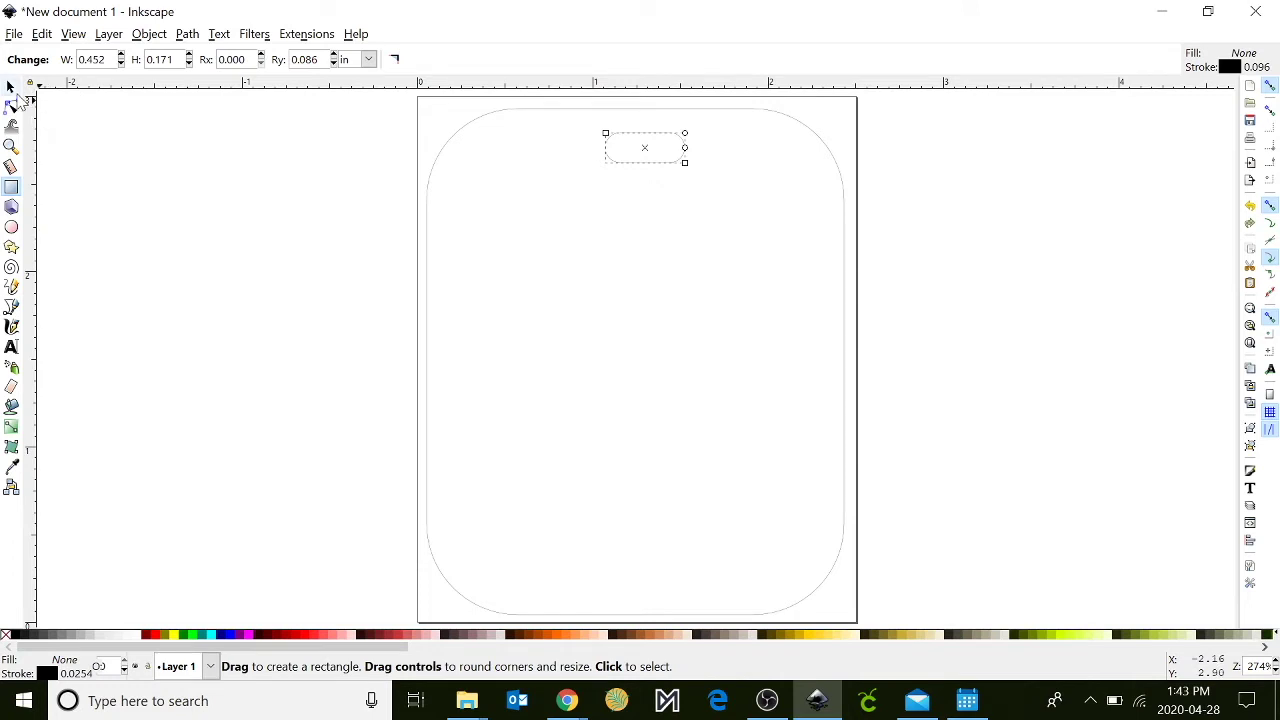
pyautogui.click(10, 88)
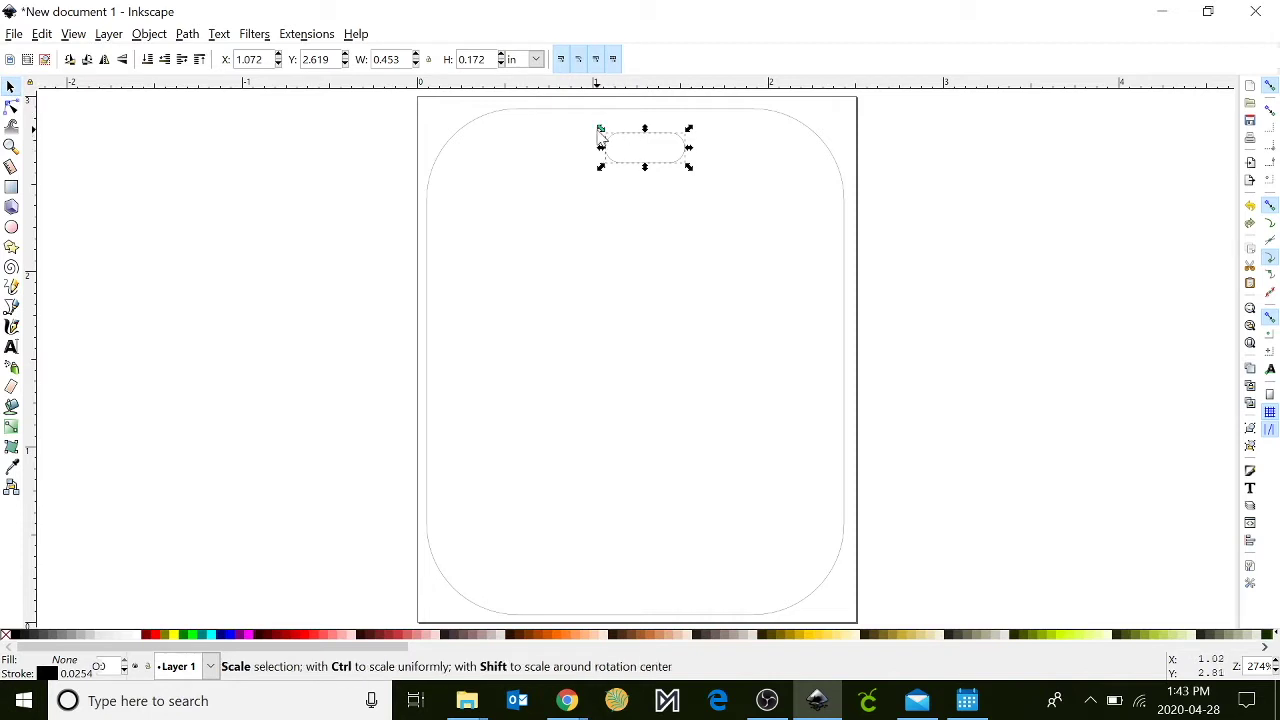
pyautogui.moveTo(692, 128)
pyautogui.mouseDown()
pyautogui.moveTo(721, 101)
pyautogui.moveTo(686, 134)
pyautogui.mouseUp()
pyautogui.click(679, 137)
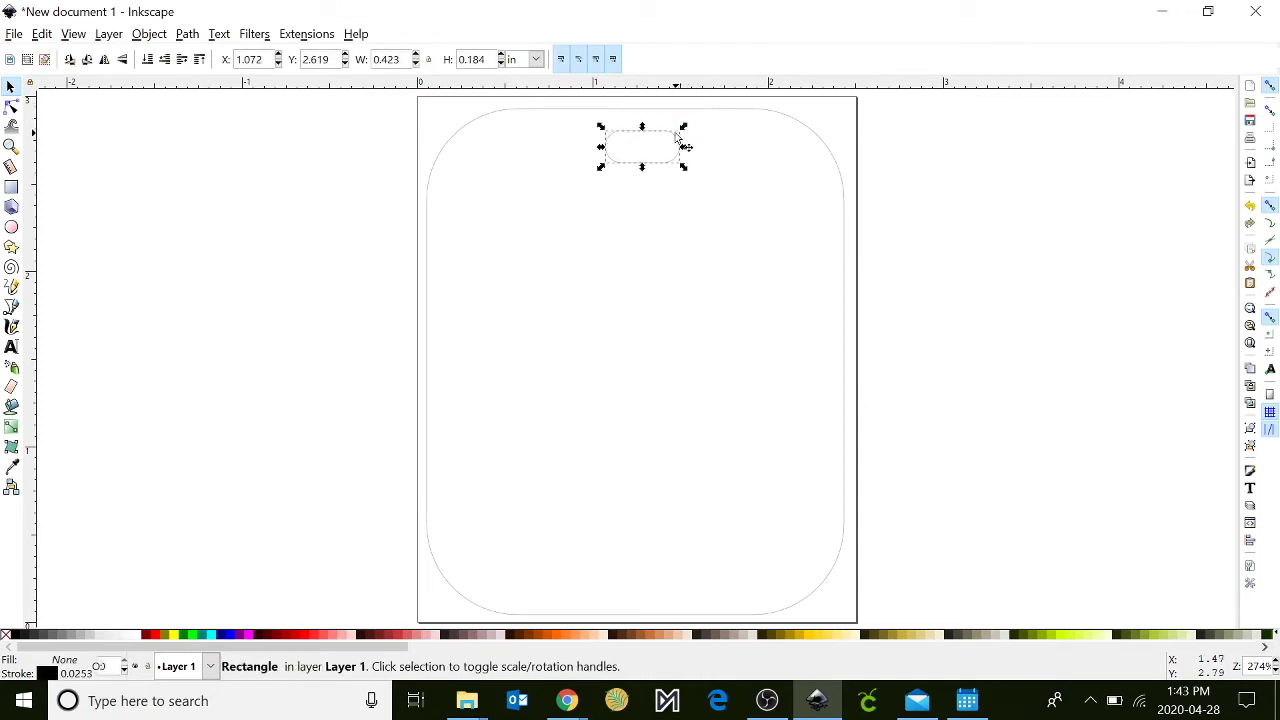
pyautogui.click(682, 145)
pyautogui.moveTo(685, 129); pyautogui.dragTo(686, 172)
pyautogui.press('Escape')
pyautogui.press('Escape')
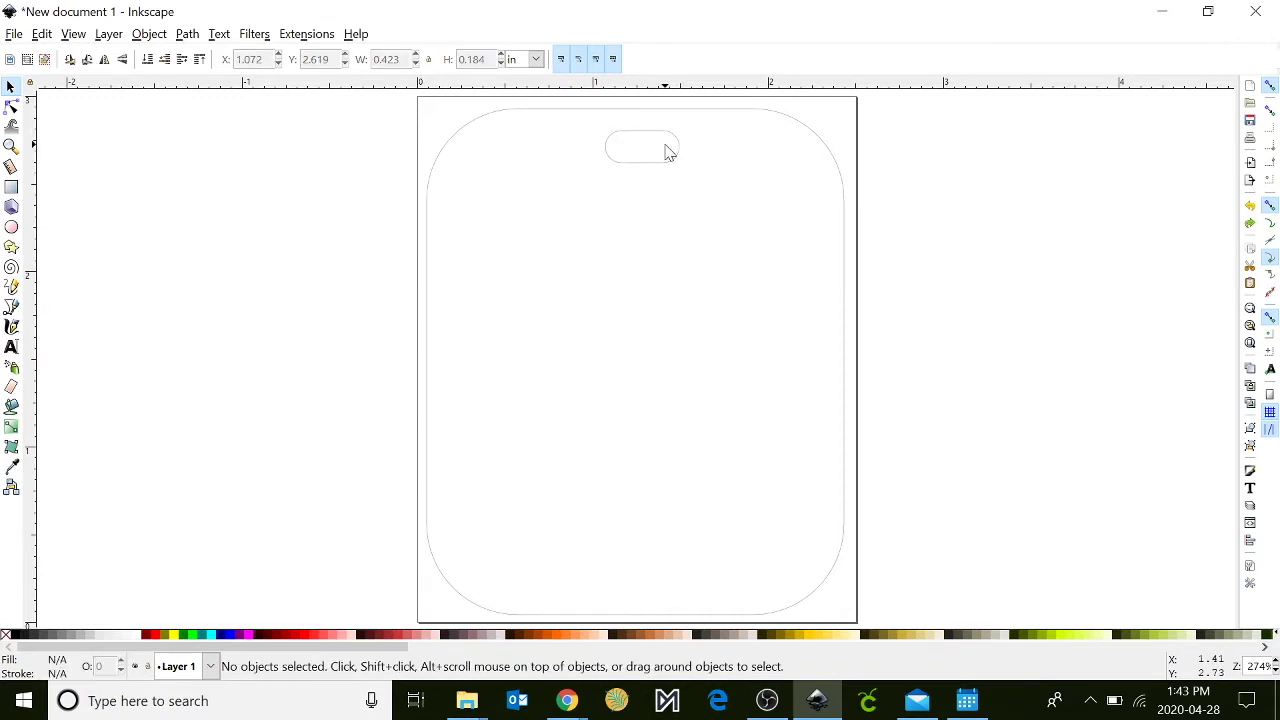
# Step: Move the small slot slightly down and left to about X 1.04, Y 2.51 in, centred near the outline's upper edge
pyautogui.moveTo(662, 133); pyautogui.dragTo(654, 157)
pyautogui.click(972, 292)
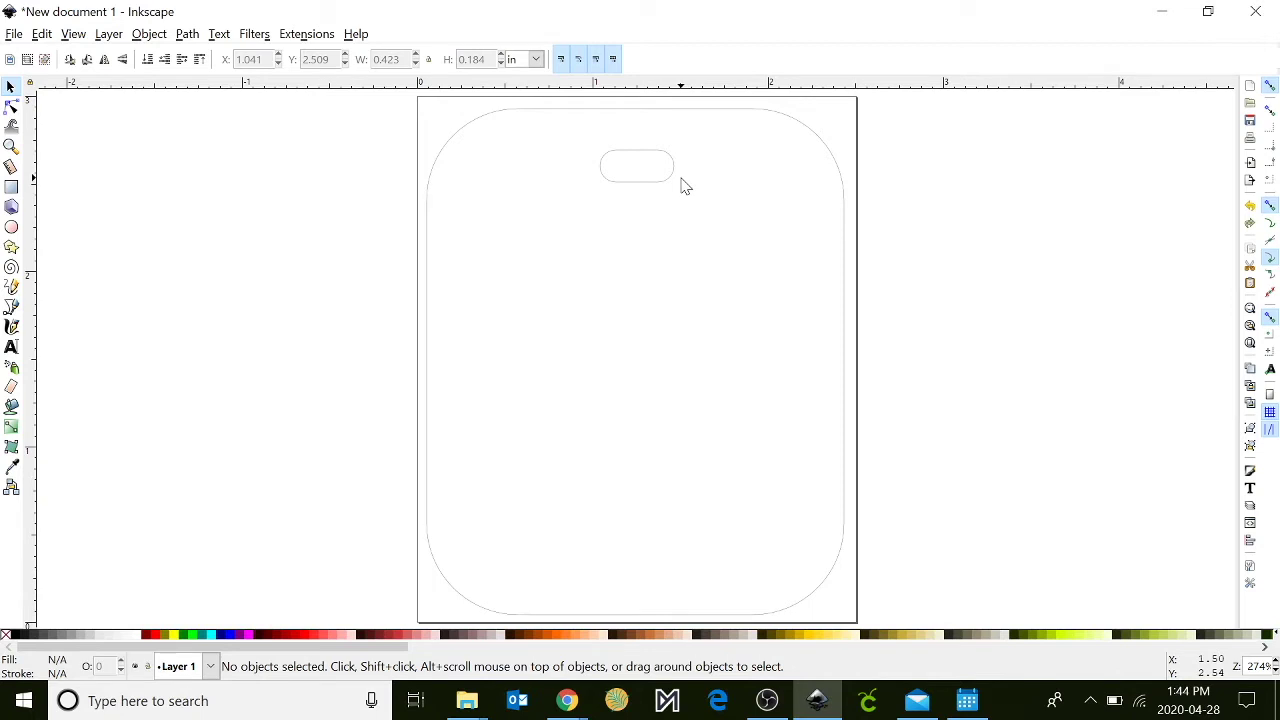
# Step: Add two-line text below the slot with the owner's first name in possessive form above the word "Keychain"
pyautogui.click(11, 346)
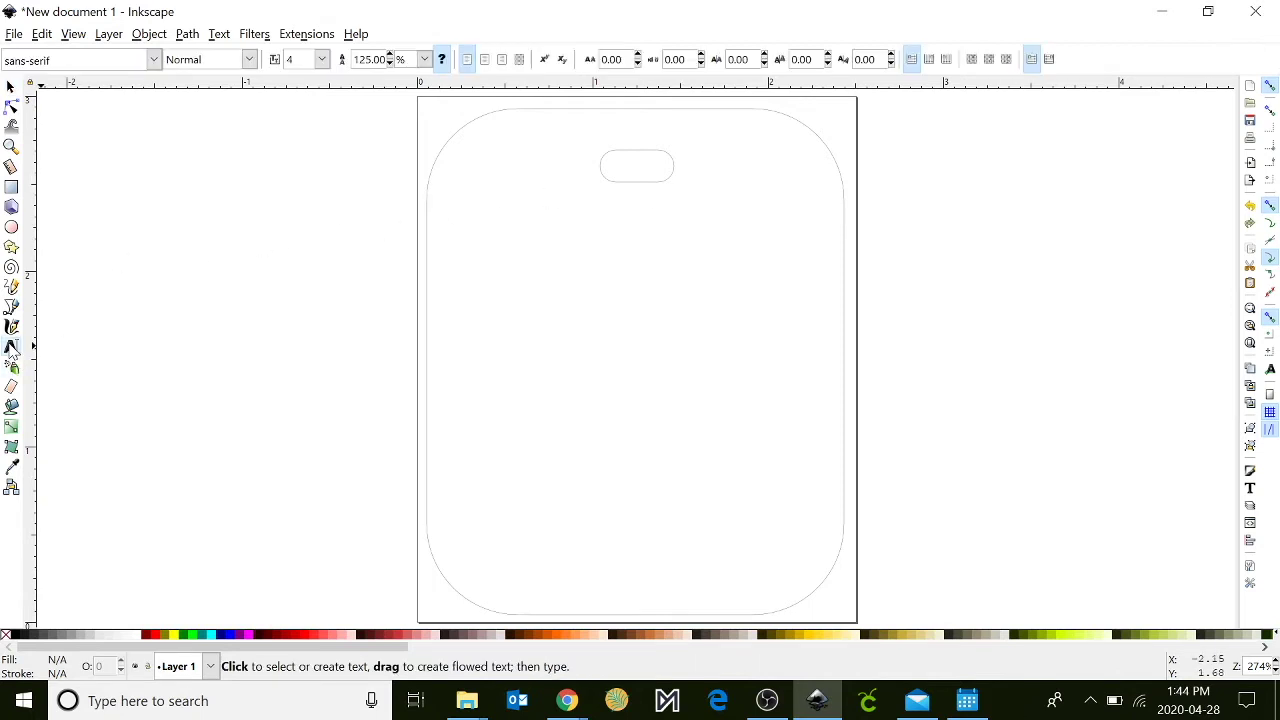
pyautogui.click(483, 303)
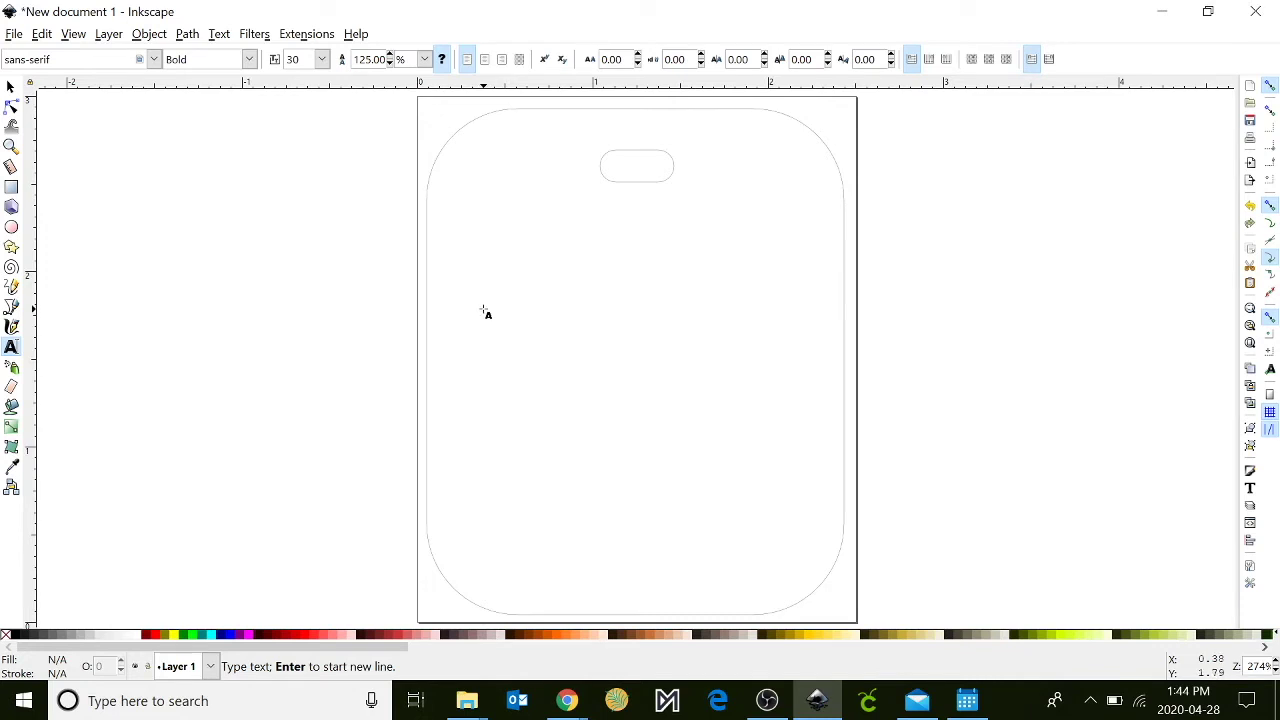
pyautogui.write('Rachel')
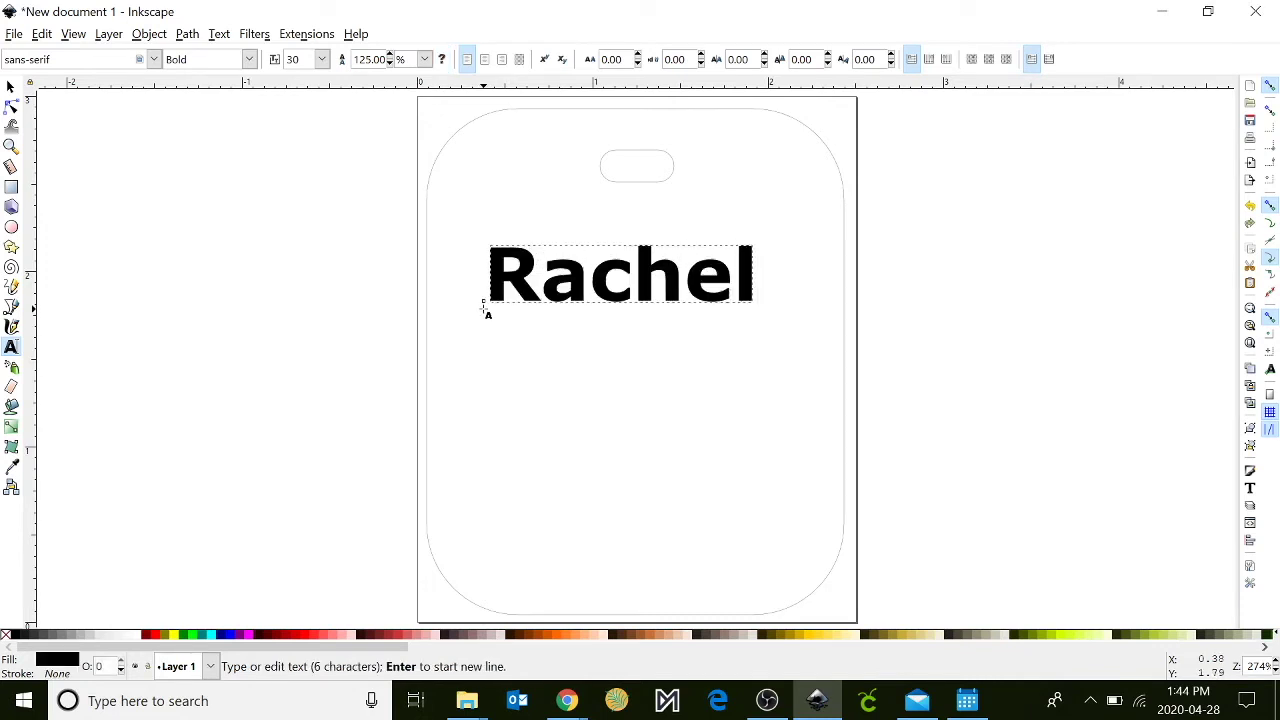
pyautogui.write("'s")
pyautogui.press('Return')
pyautogui.write('Keychain')
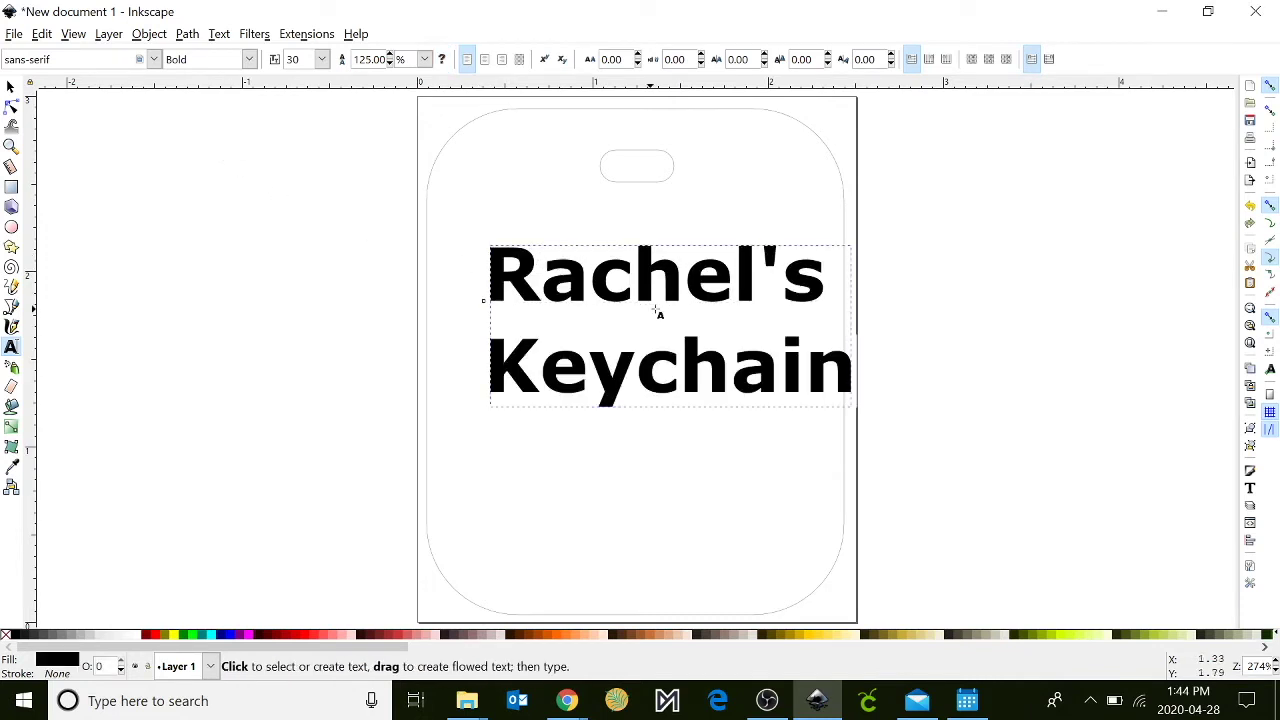
# Step: Scale the keychain text down to about 1.68 by 0.73 in and position it inside the outline
pyautogui.click(10, 88)
pyautogui.moveTo(497, 276)
pyautogui.mouseDown()
pyautogui.moveTo(459, 274)
pyautogui.moveTo(451, 251)
pyautogui.moveTo(512, 279)
pyautogui.mouseUp()
pyautogui.moveTo(646, 300); pyautogui.dragTo(632, 277)
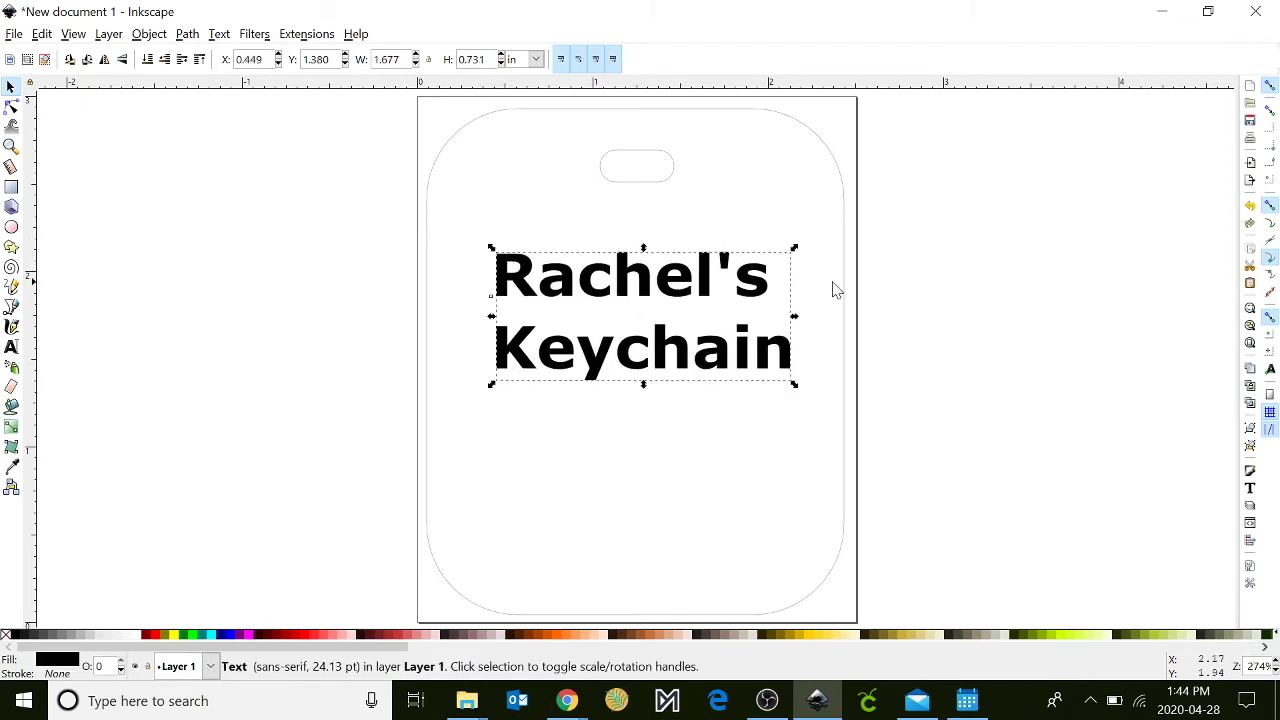
# Step: Change the keychain text's font to Century Schoolbook, apply it and deselect the text
pyautogui.click(1250, 488)
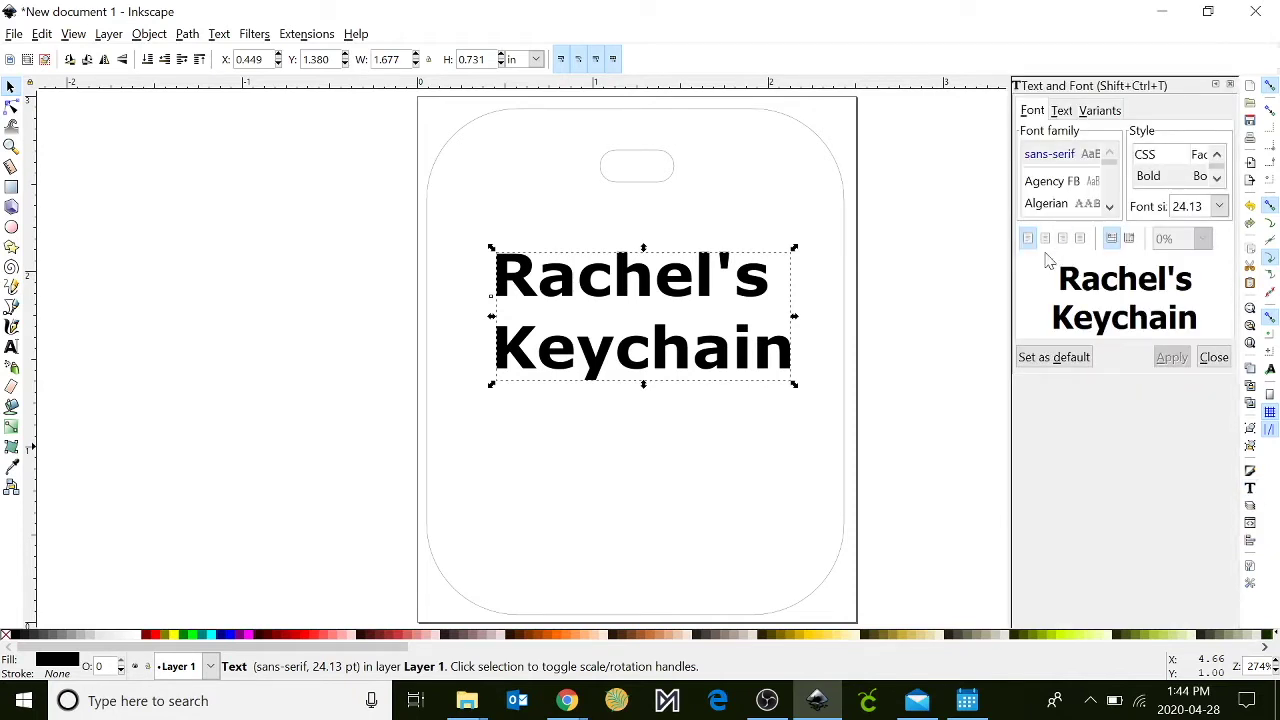
pyautogui.moveTo(1009, 281); pyautogui.dragTo(882, 289)
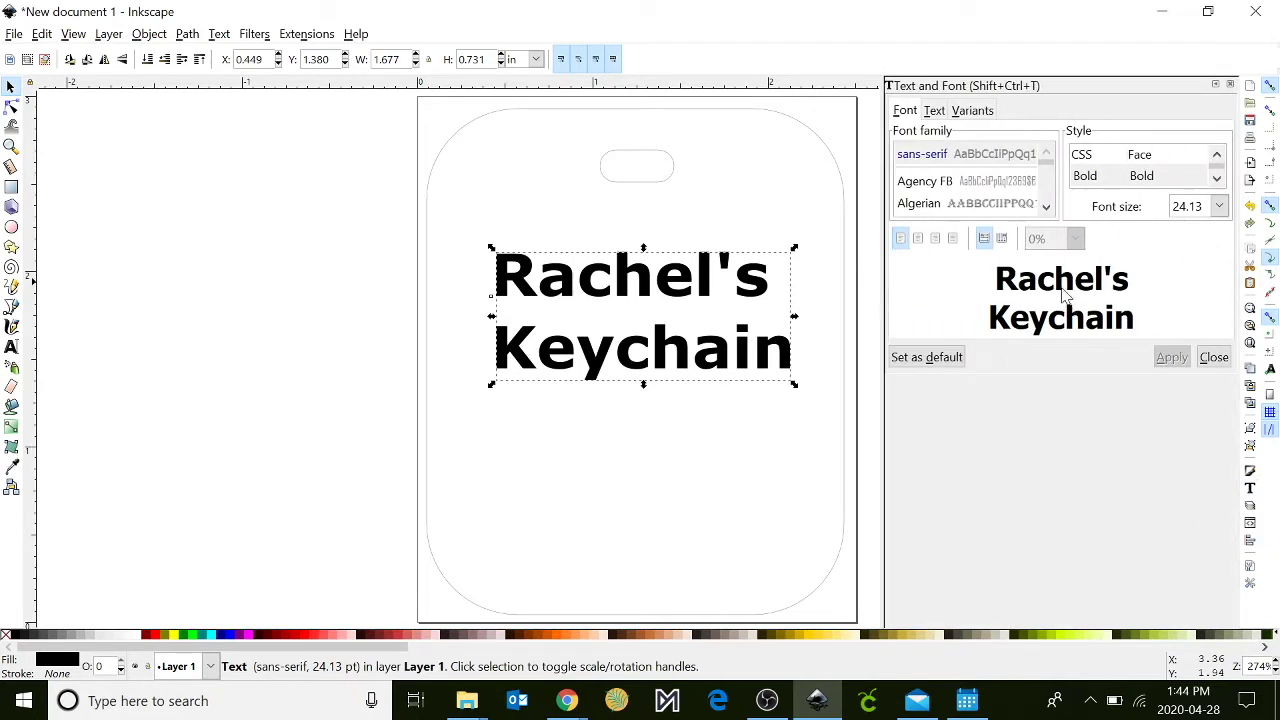
pyautogui.click(951, 181)
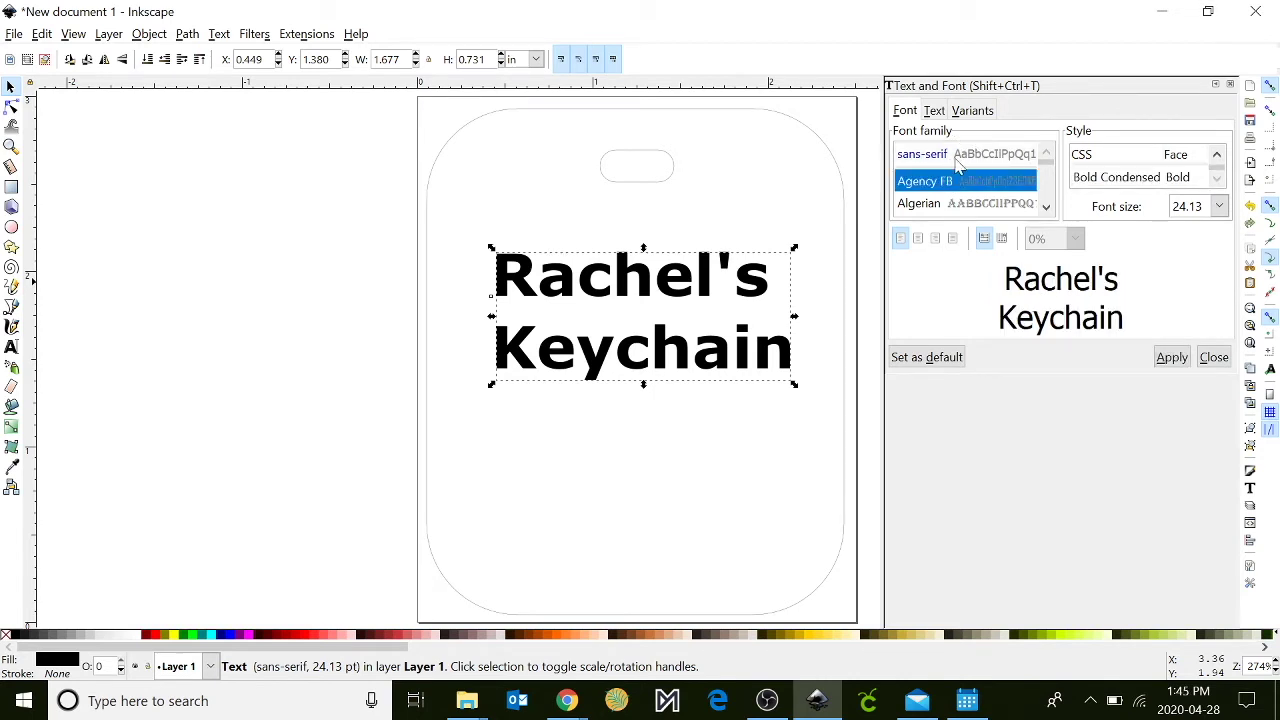
pyautogui.press('Down')
pyautogui.press('Down')
pyautogui.press('Down')
pyautogui.press('Down')
pyautogui.press('Down')
pyautogui.press('Down')
pyautogui.press('Down')
pyautogui.press('Down')
pyautogui.press('Down')
pyautogui.press('Down')
pyautogui.press('Down')
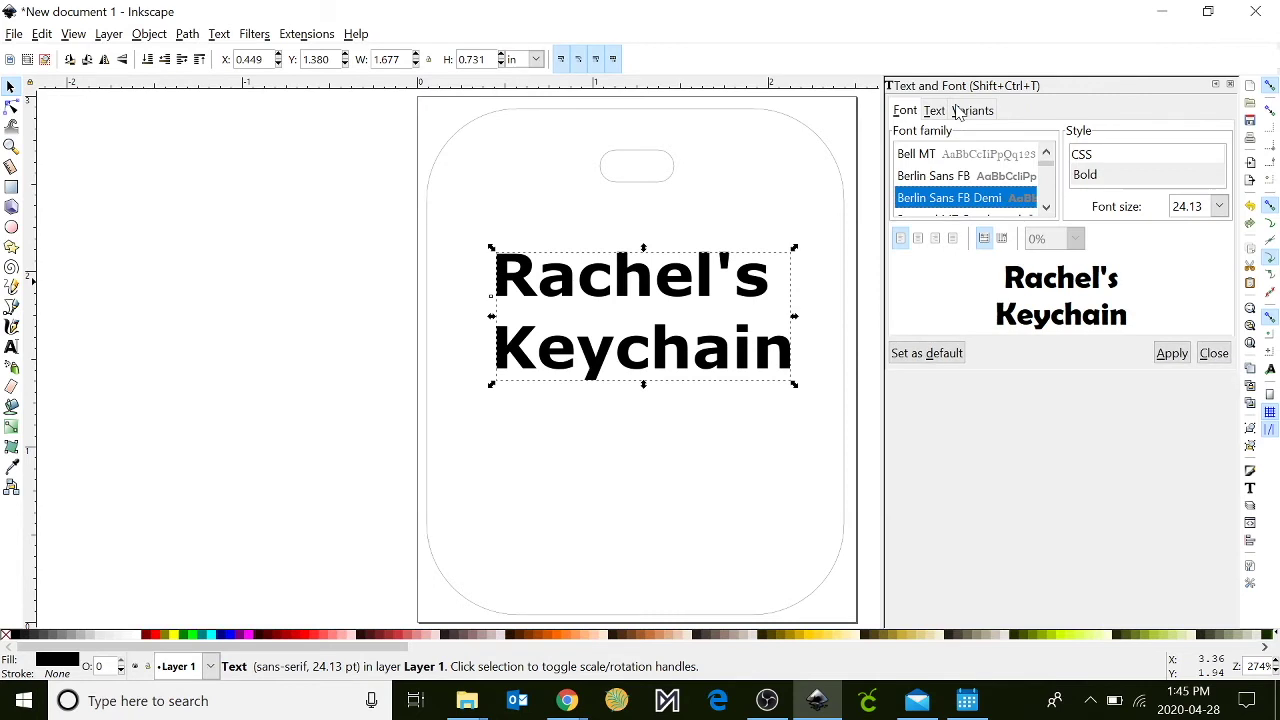
pyautogui.press('Down')
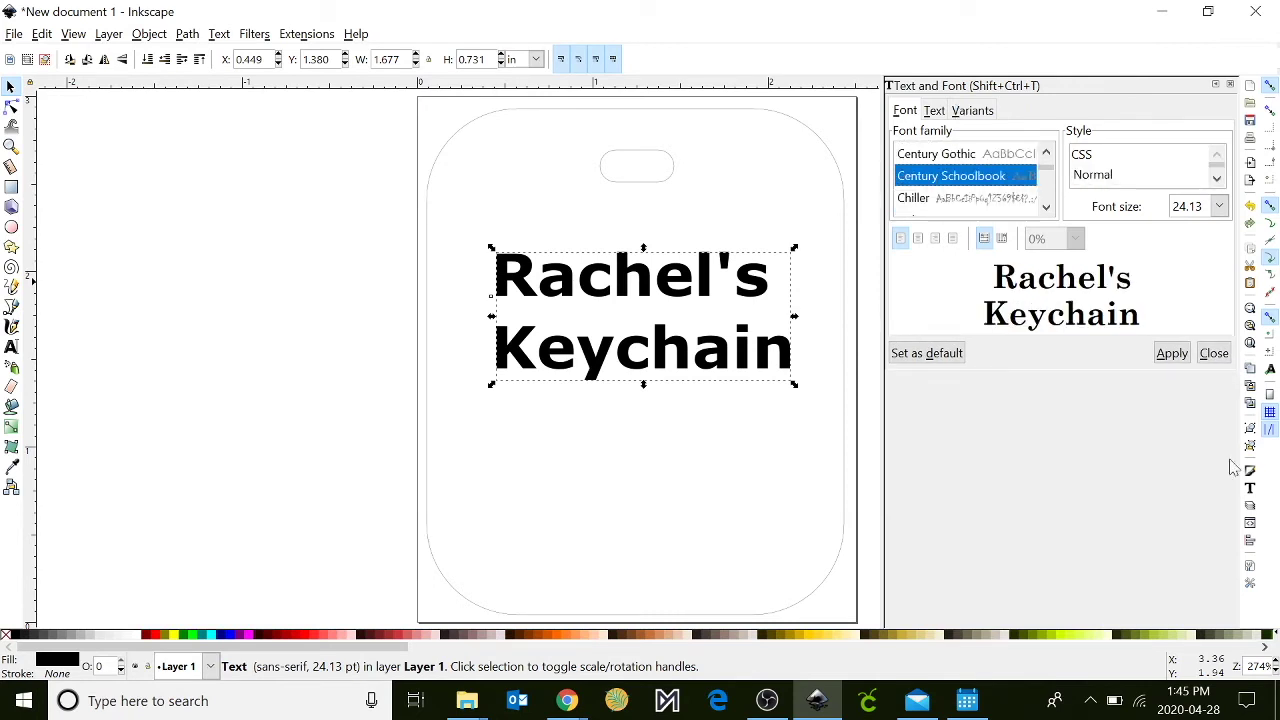
pyautogui.click(1172, 355)
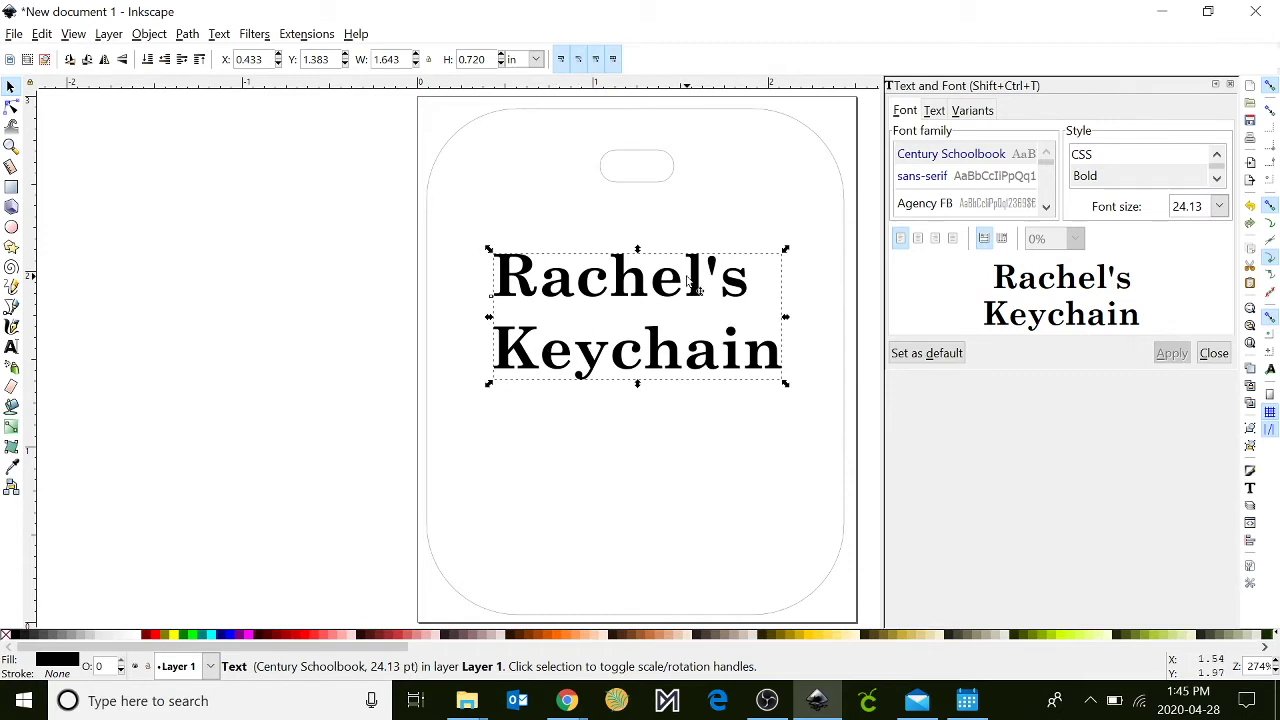
pyautogui.click(660, 310)
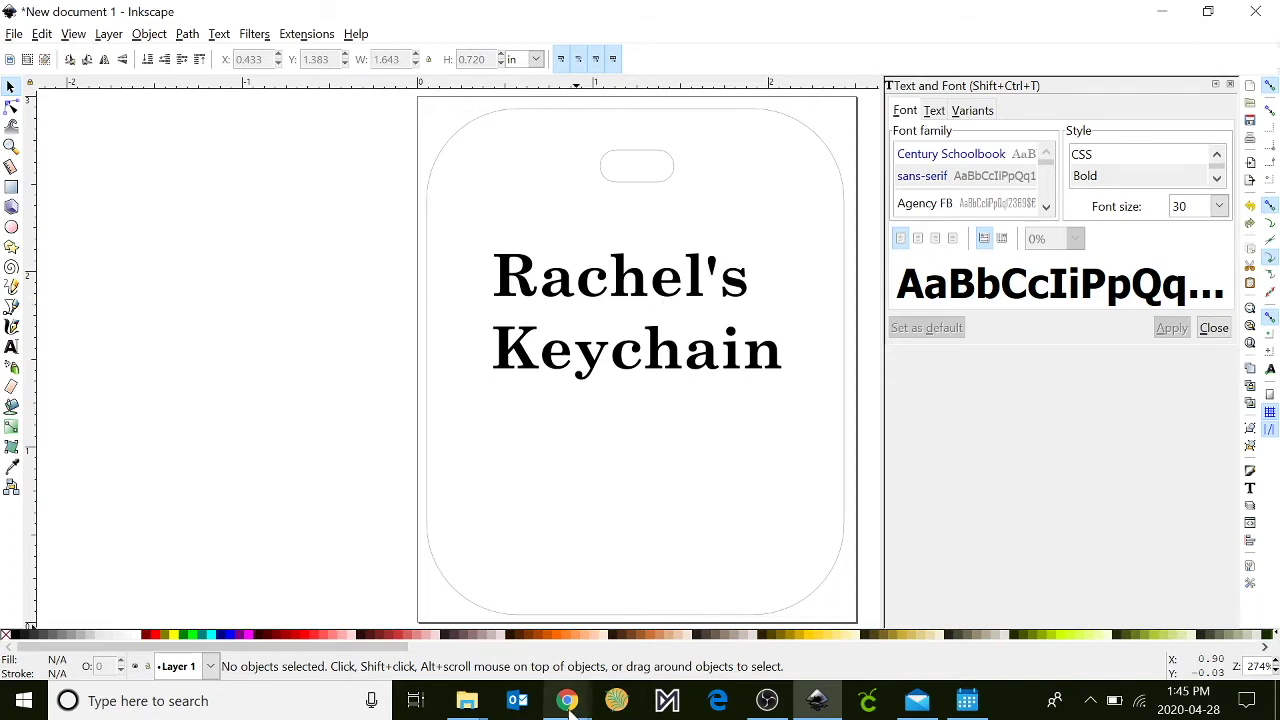
# Step: Switch to the "Taco black and white" Google search in Chrome and show its image results
pyautogui.moveTo(570, 702)
pyautogui.click(668, 621)
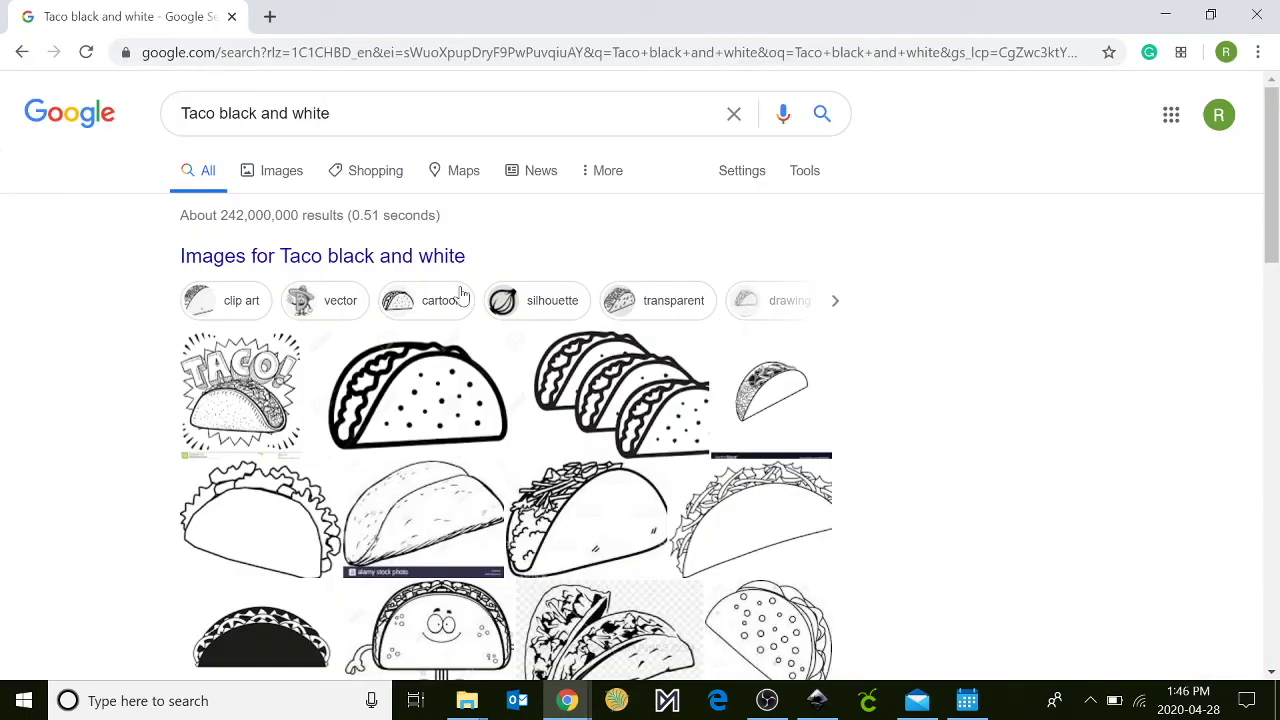
pyautogui.click(281, 172)
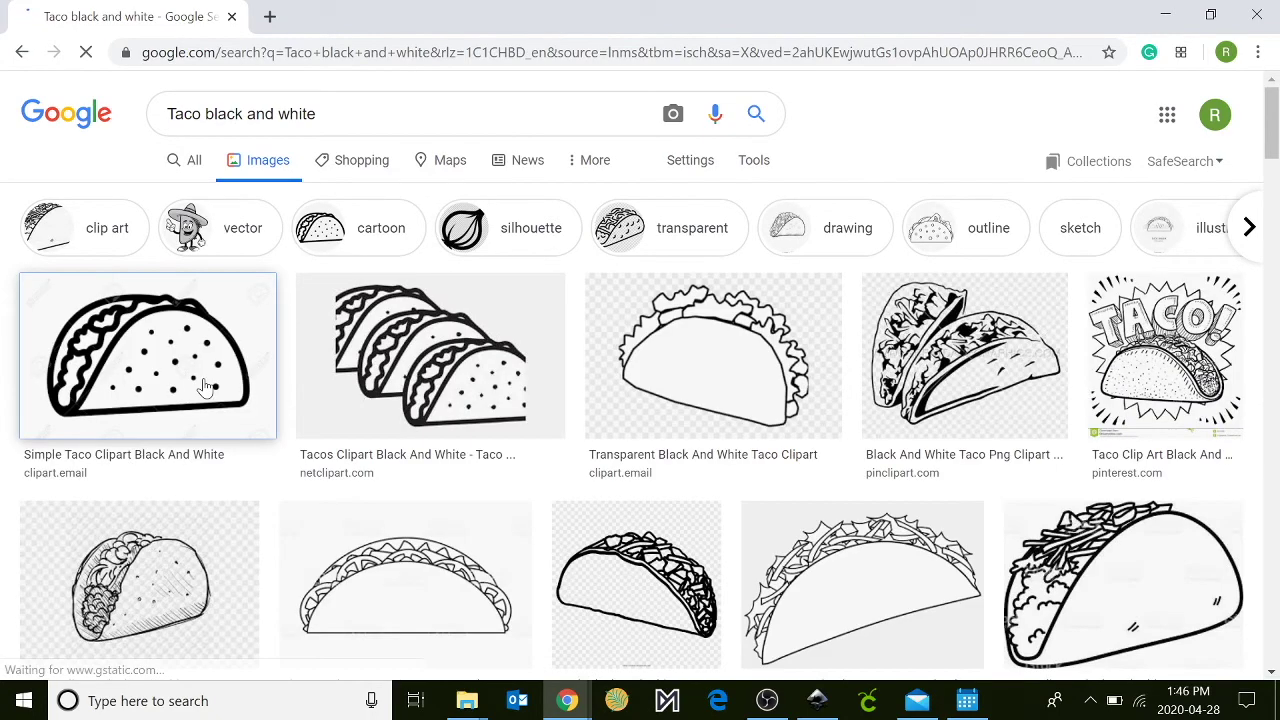
# Step: Save the "Simple Taco Clipart Black And White" image to the Desktop as a JPEG
pyautogui.click(203, 387)
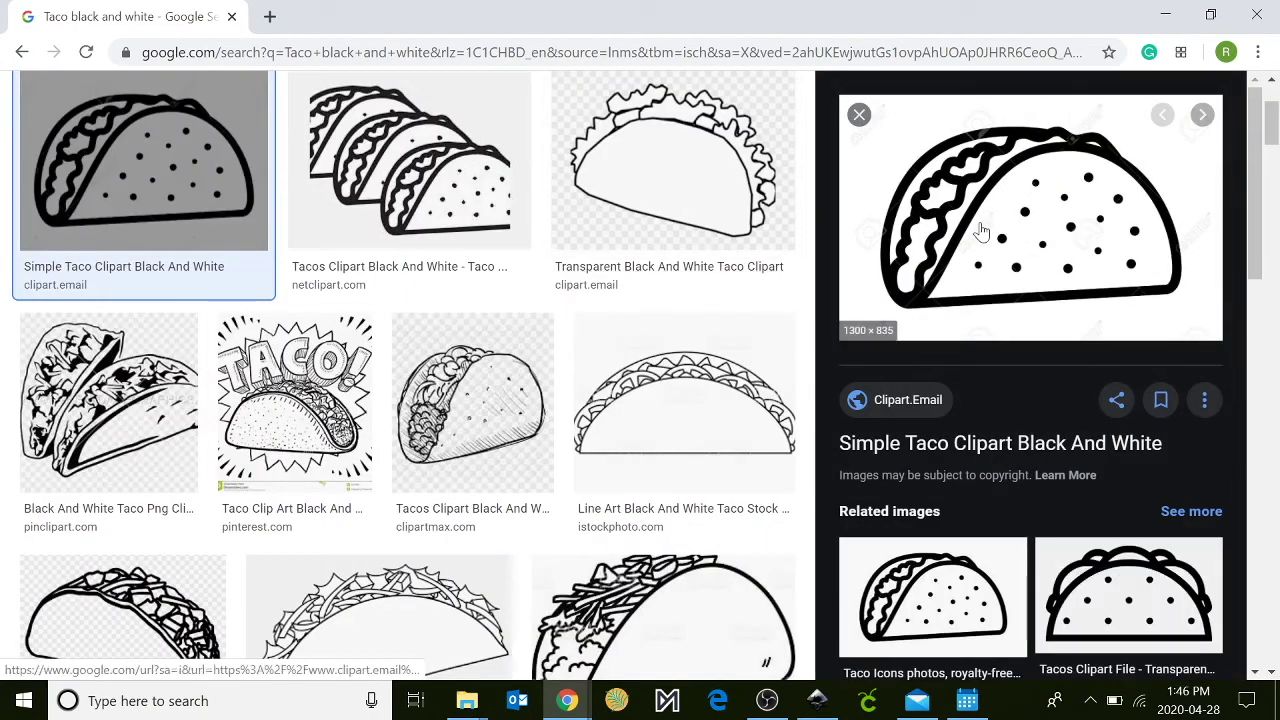
pyautogui.rightClick(982, 230)
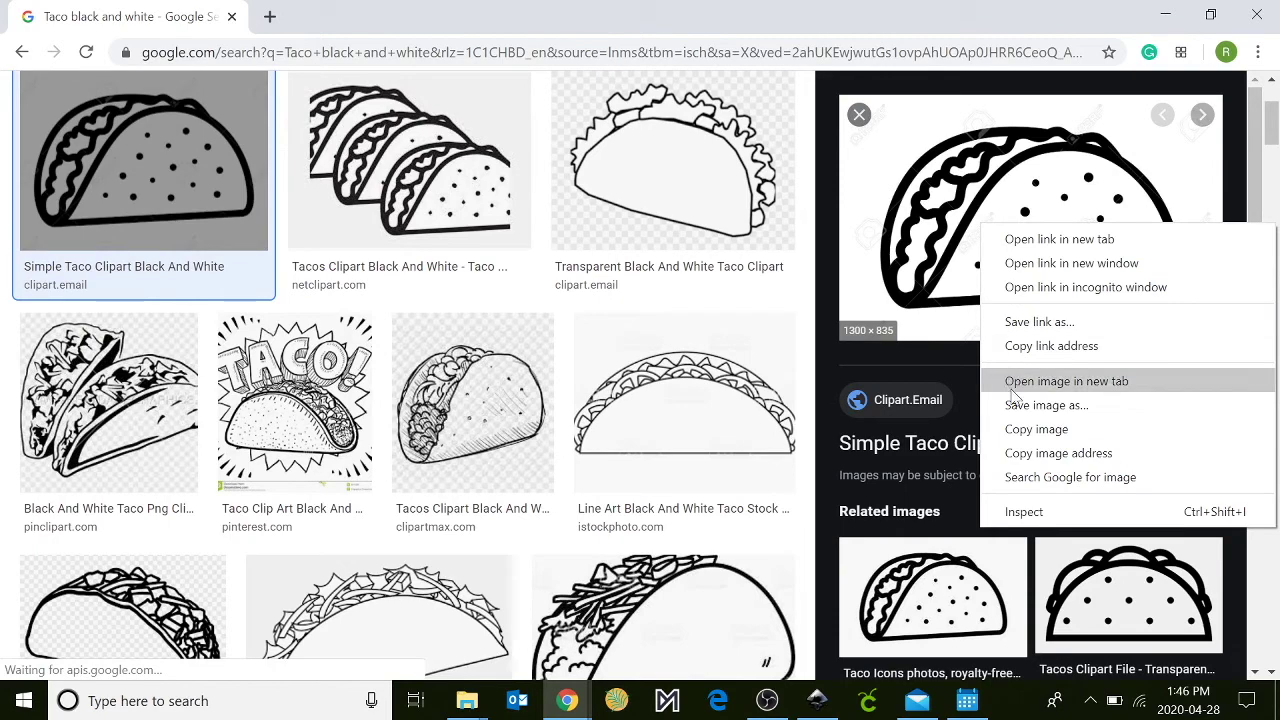
pyautogui.click(1018, 405)
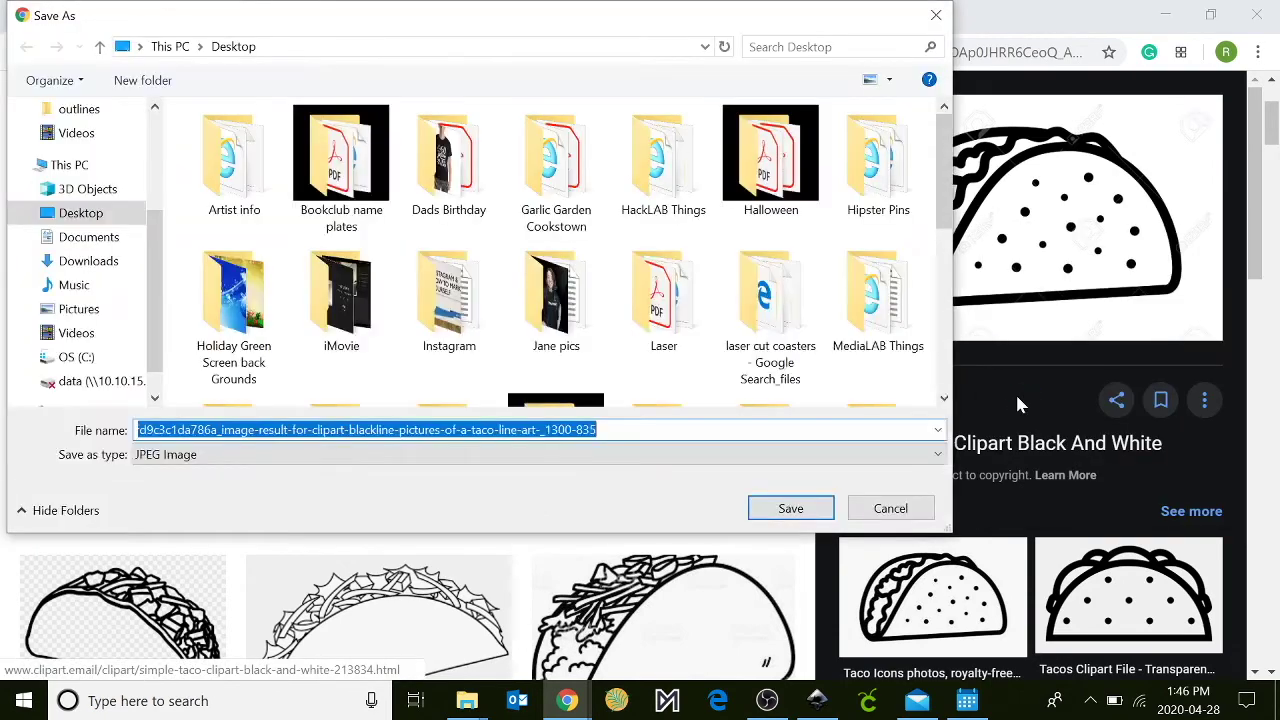
pyautogui.click(794, 511)
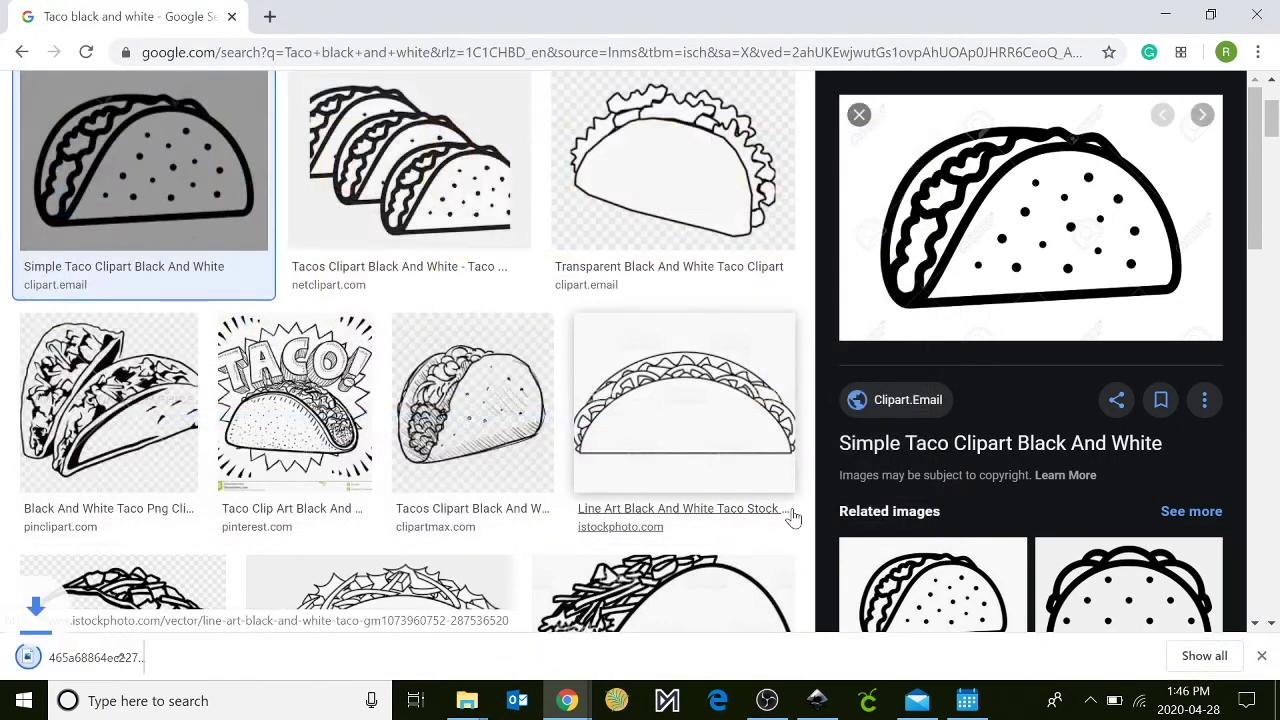
# Step: Switch to Inkscape and import the saved taco JPEG as an embedded image with its DPI taken from the file
pyautogui.click(818, 701)
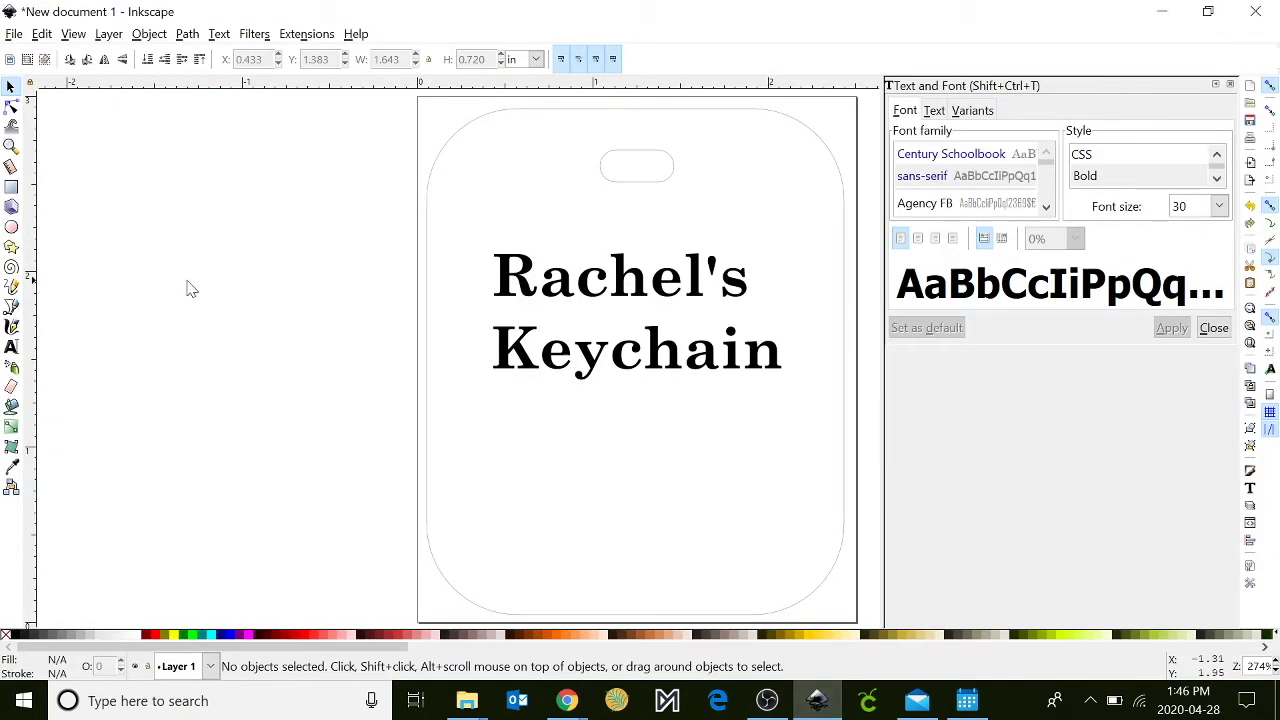
pyautogui.click(15, 34)
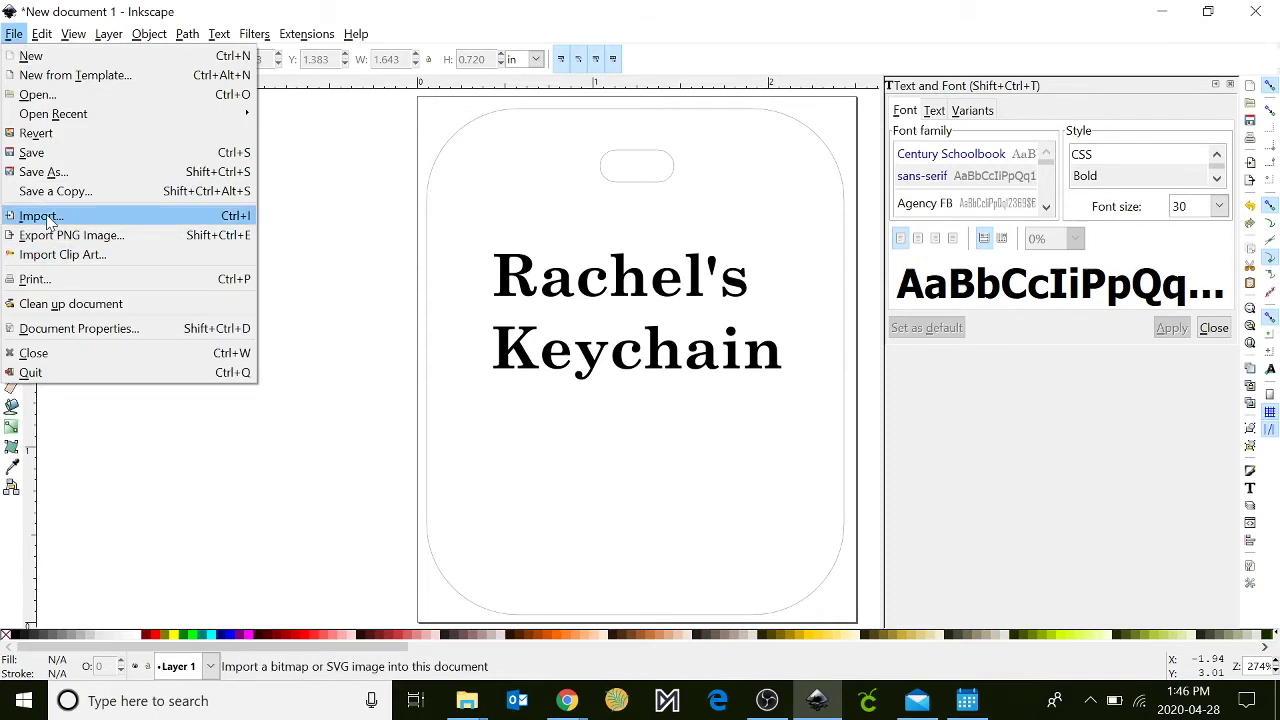
pyautogui.click(45, 218)
pyautogui.scroll(-5, 420, 320)
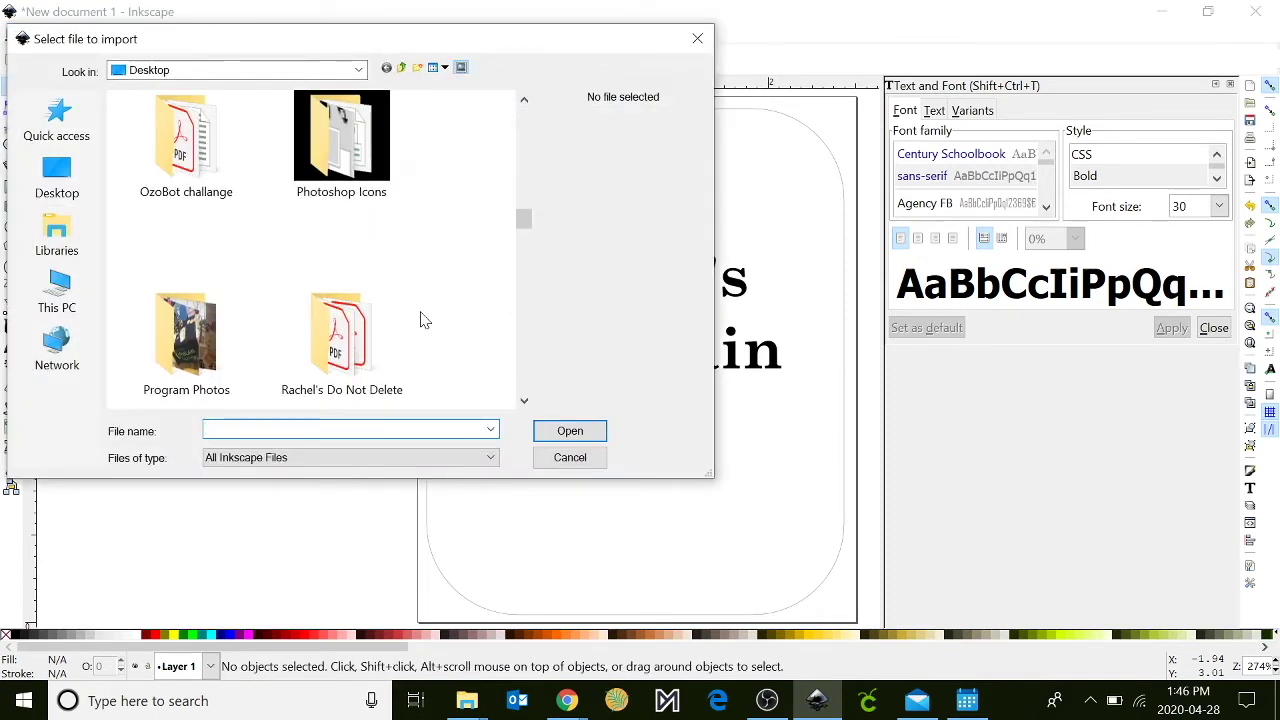
pyautogui.scroll(-8, 420, 318)
pyautogui.doubleClick(158, 290)
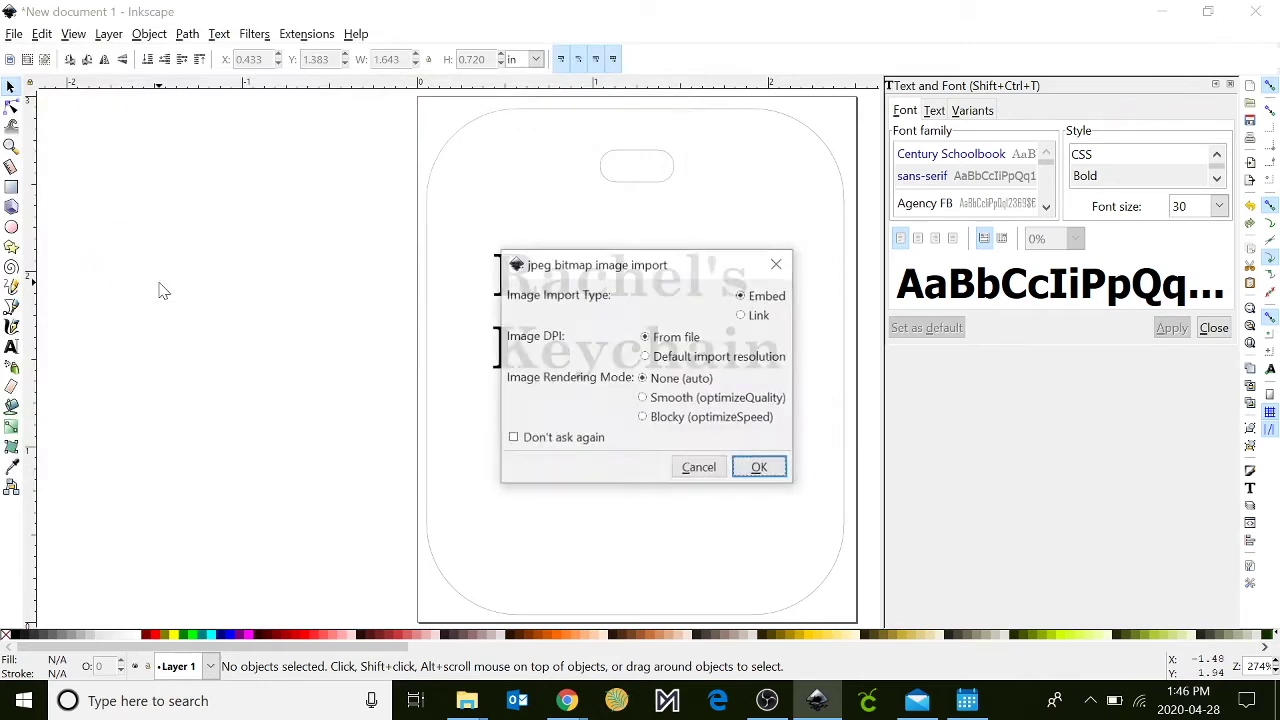
pyautogui.click(769, 472)
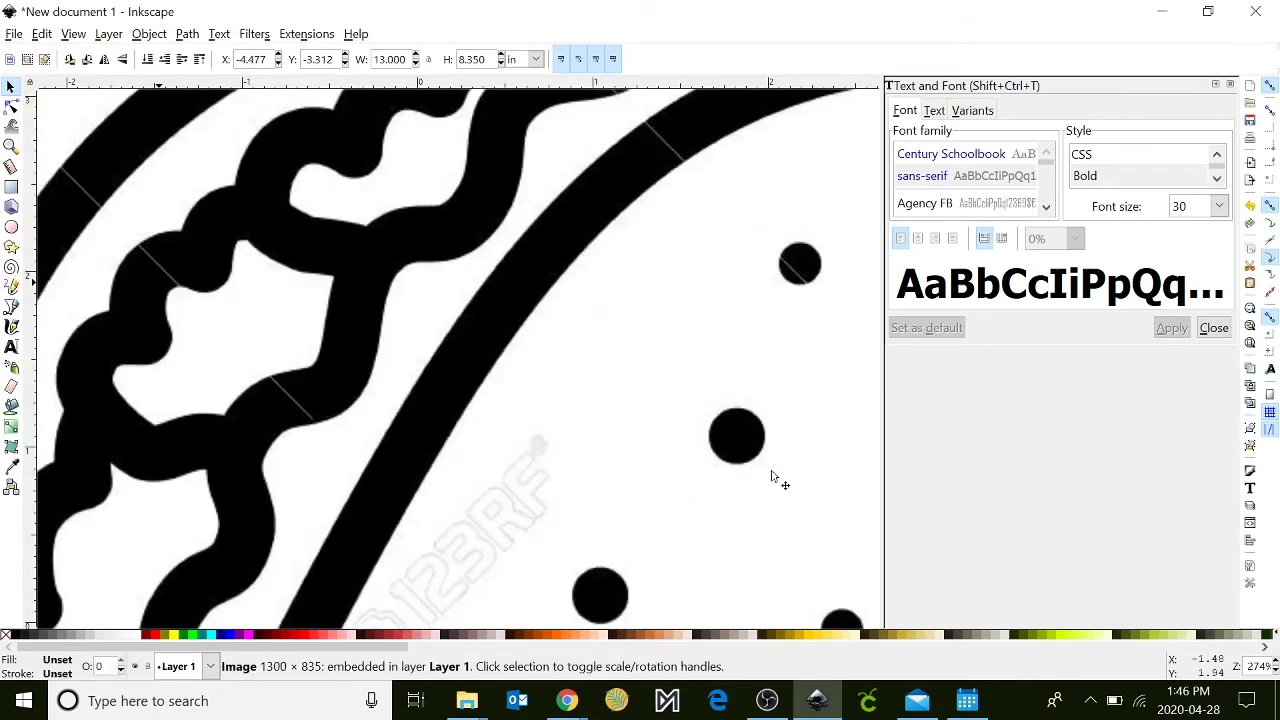
# Step: Trace the taco bitmap into a path with a single-scan brightness cutoff at threshold 0.450, updating the preview first
pyautogui.press('-')
pyautogui.press('-')
pyautogui.press('-')
pyautogui.press('-')
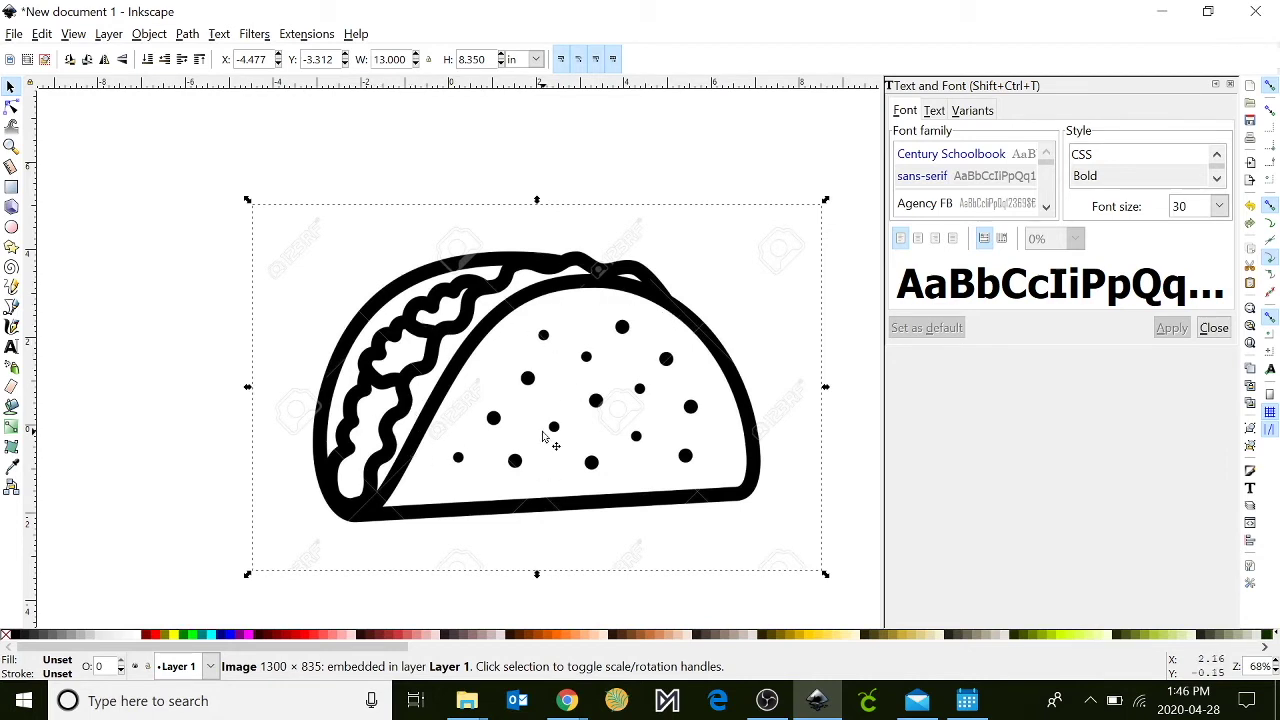
pyautogui.click(187, 34)
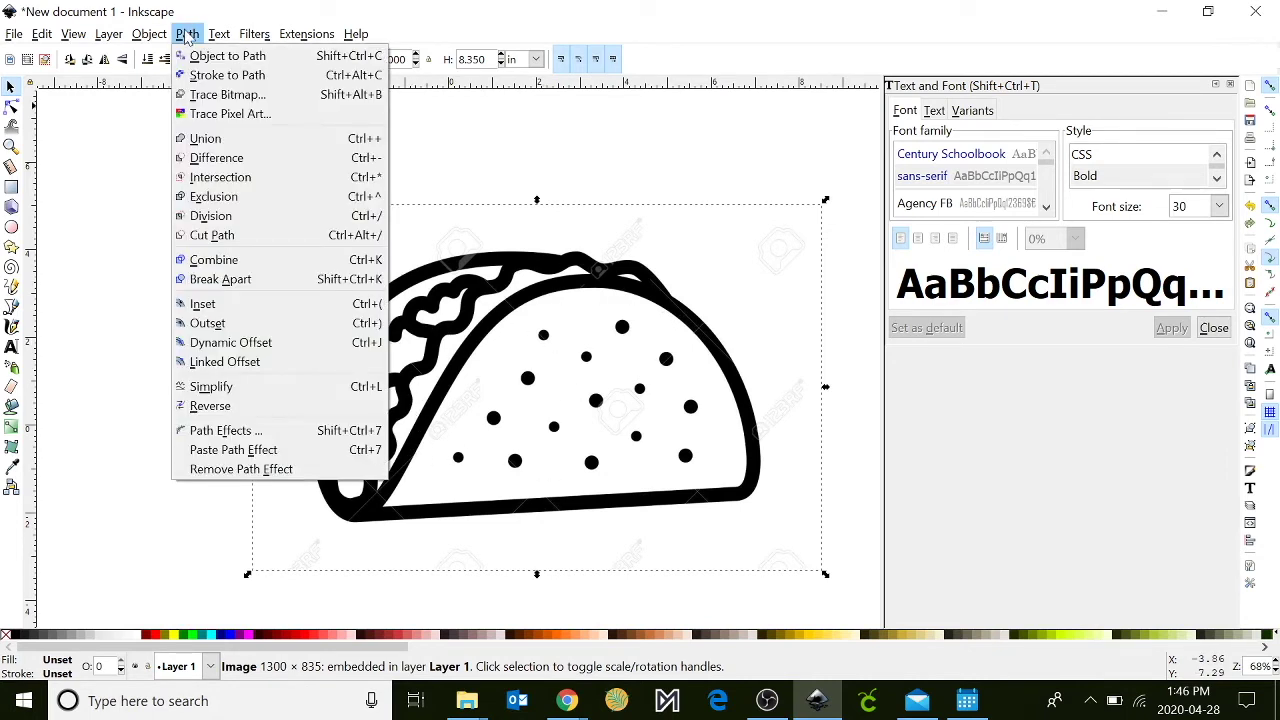
pyautogui.click(207, 95)
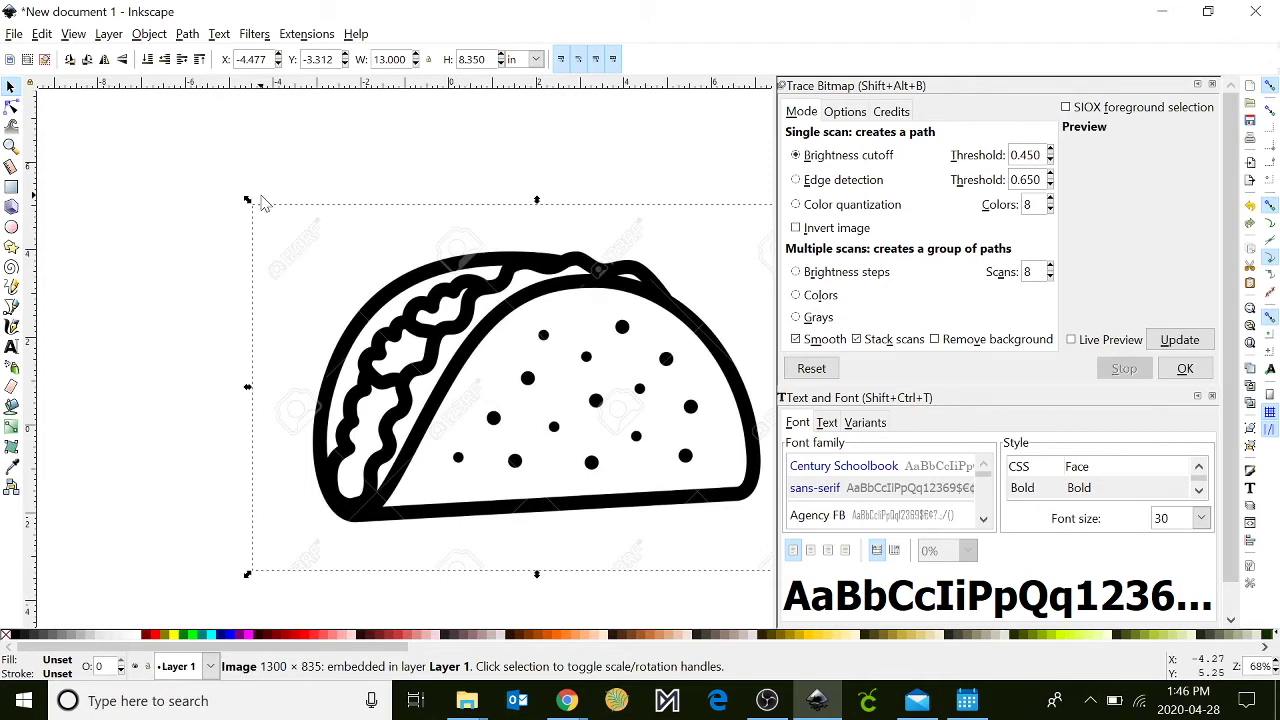
pyautogui.click(1192, 342)
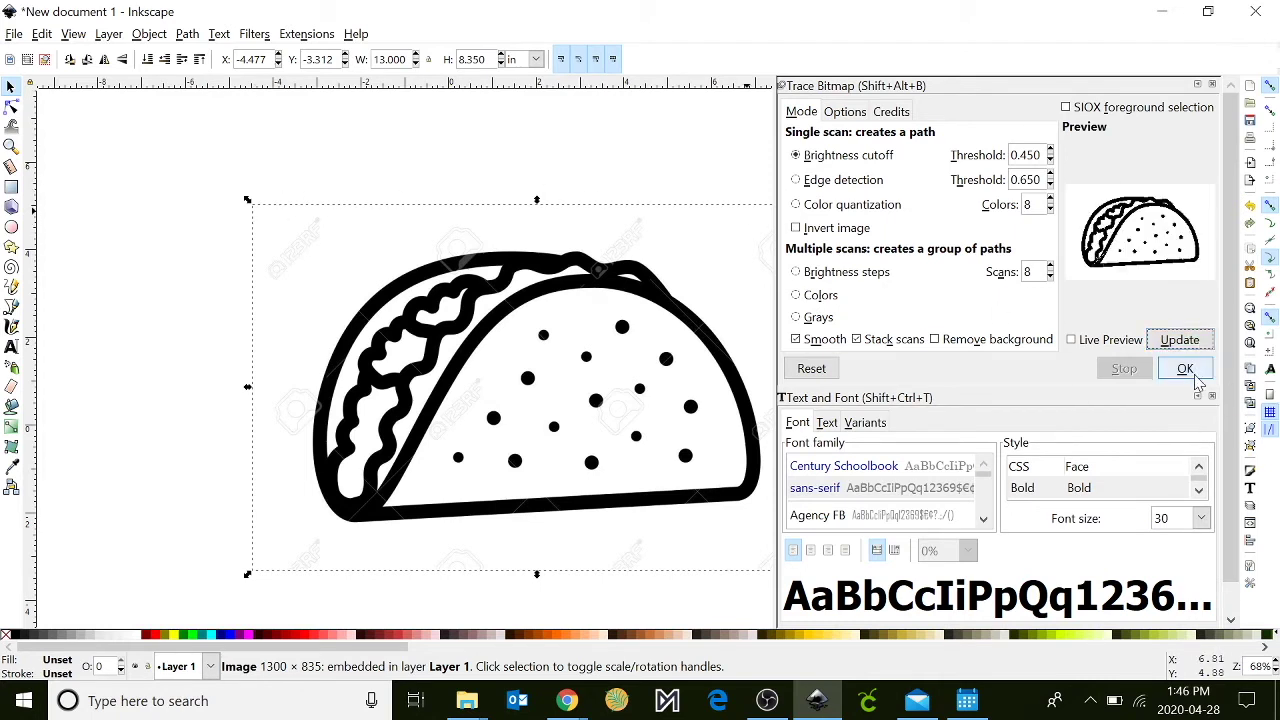
pyautogui.click(1190, 372)
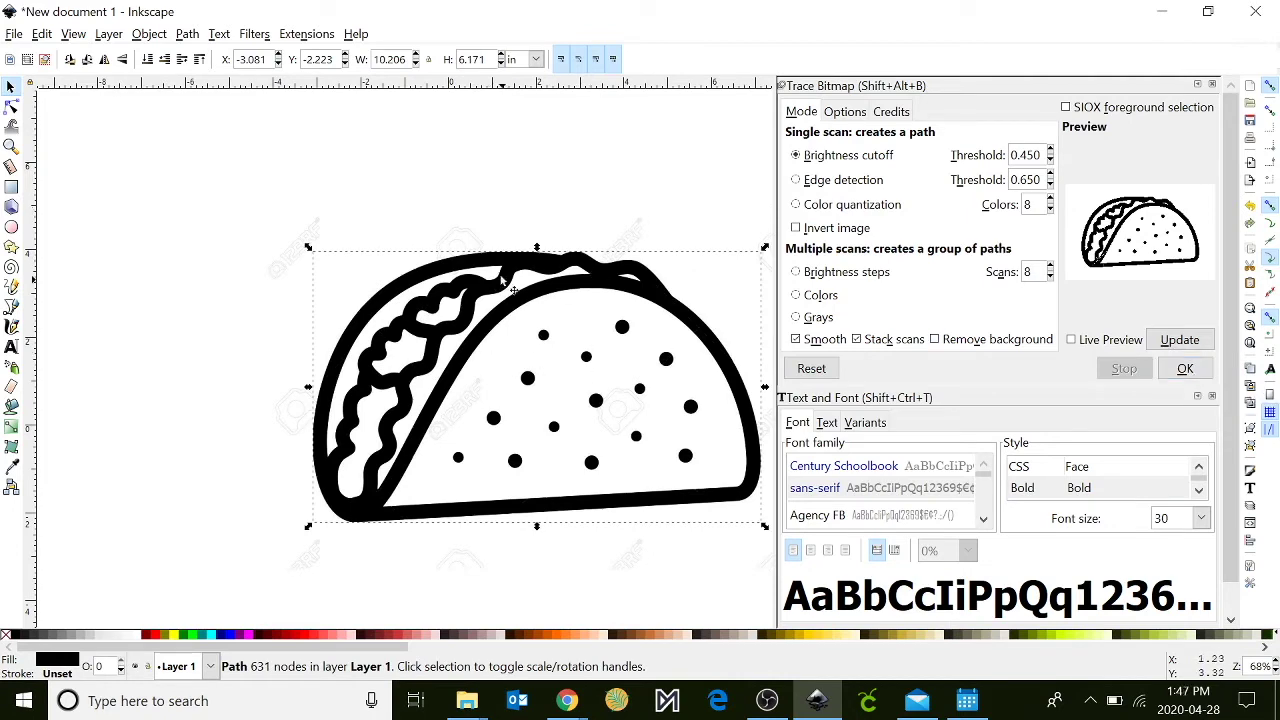
# Step: Move the traced taco path away from the original bitmap and delete the bitmap
pyautogui.moveTo(547, 297)
pyautogui.mouseDown()
pyautogui.moveTo(186, 289)
pyautogui.moveTo(202, 305)
pyautogui.mouseUp()
pyautogui.moveTo(560, 323); pyautogui.dragTo(571, 506)
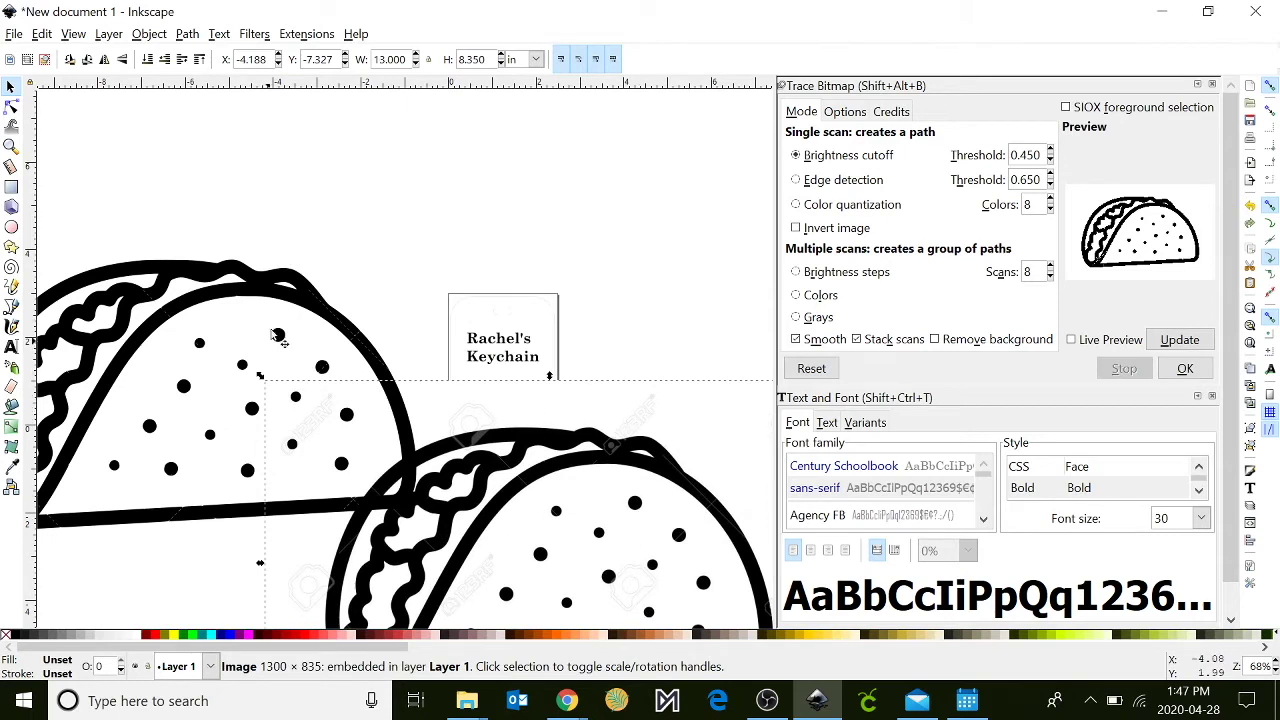
pyautogui.moveTo(280, 295)
pyautogui.mouseDown()
pyautogui.moveTo(595, 223)
pyautogui.moveTo(438, 210)
pyautogui.moveTo(490, 214)
pyautogui.mouseUp()
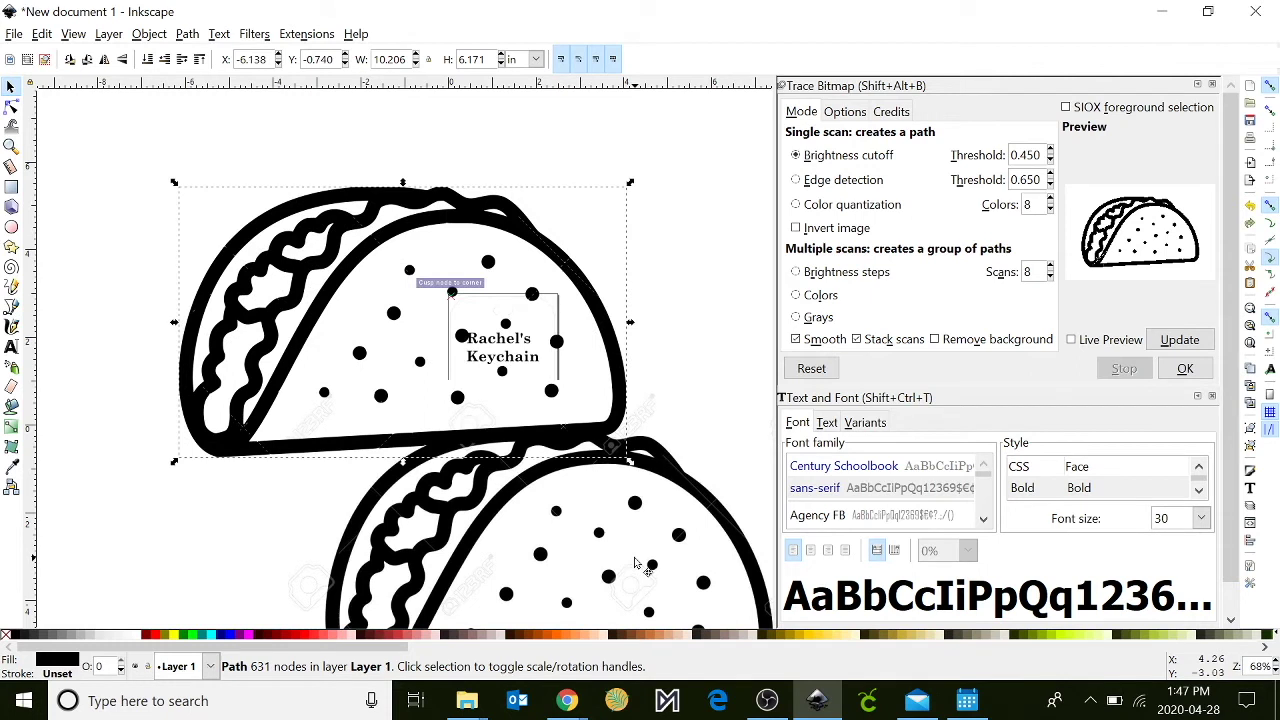
pyautogui.click(635, 563)
pyautogui.press('Delete')
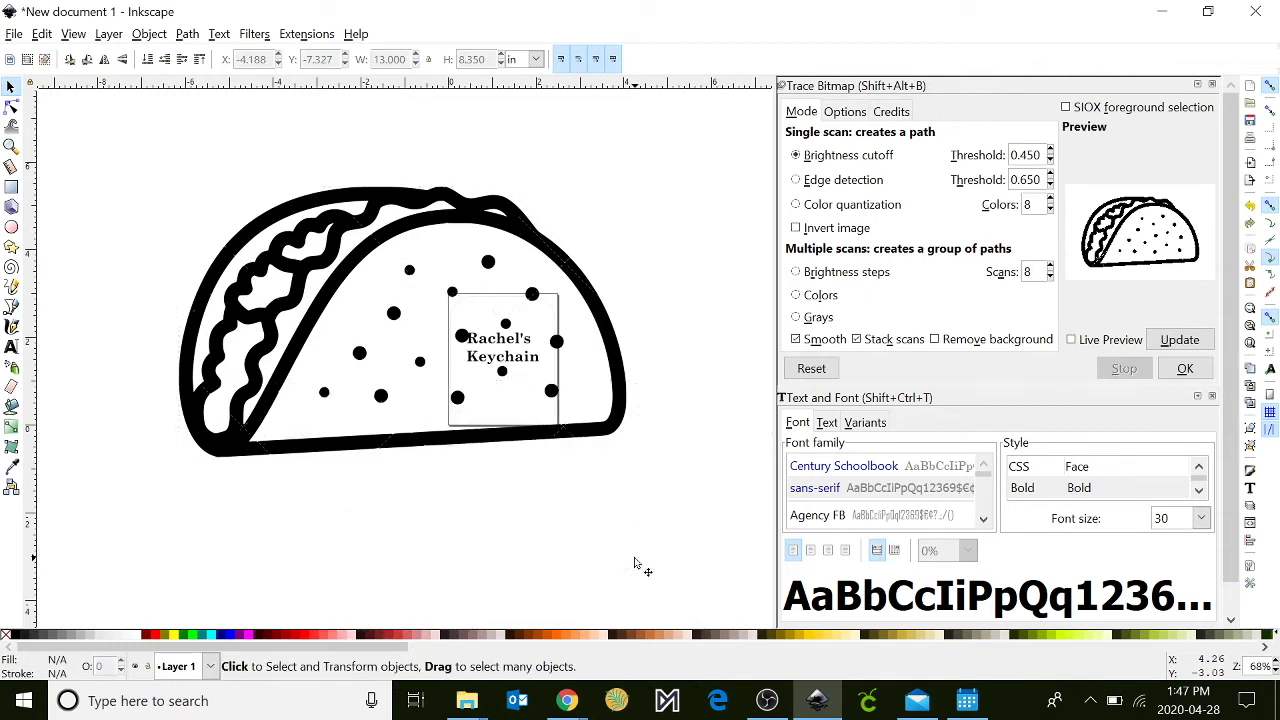
# Step: Scale the traced taco proportionally to about 1.37 by 0.83 in, place it below the keychain text and deselect it
pyautogui.click(552, 241)
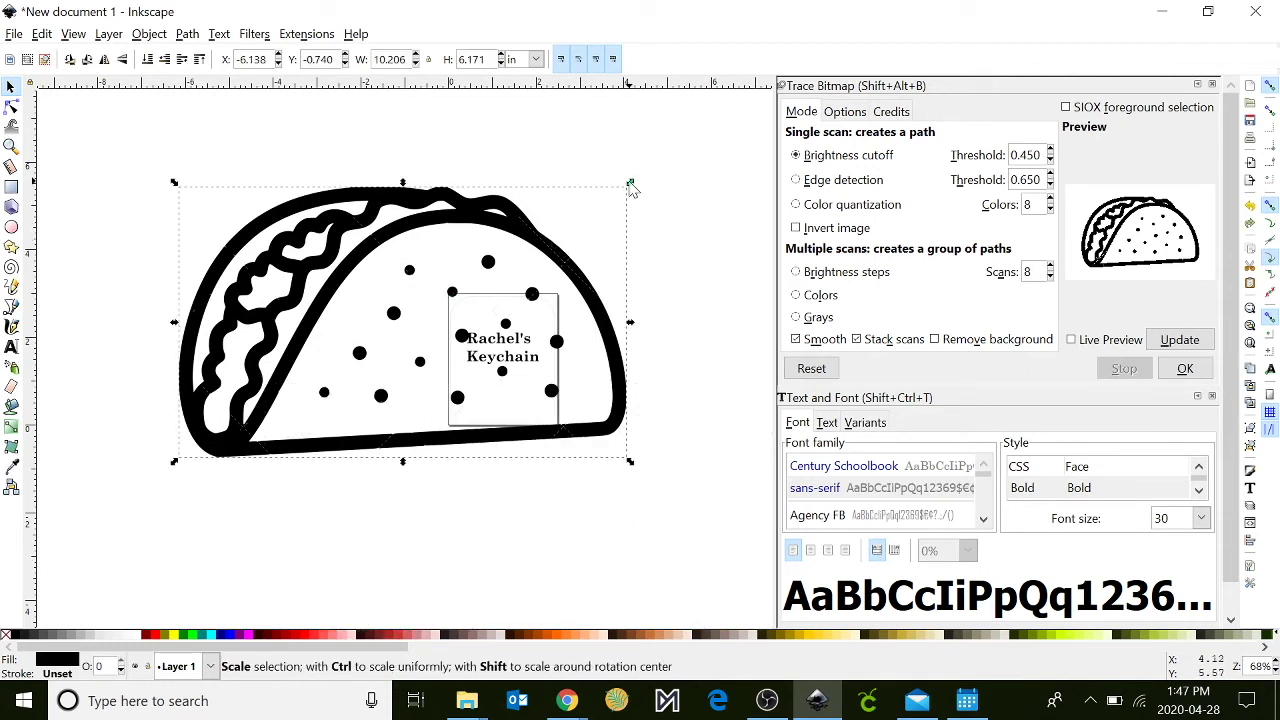
pyautogui.press('ctrl')
pyautogui.moveTo(630, 184); pyautogui.dragTo(510, 382)
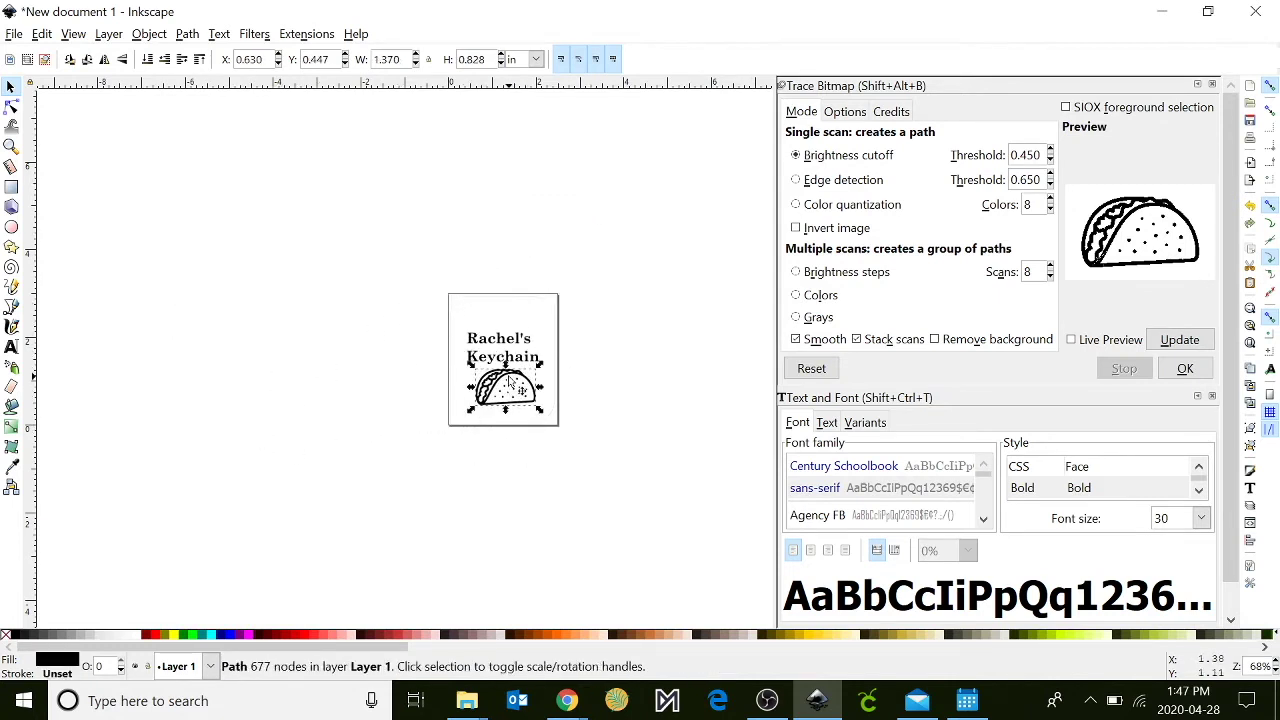
pyautogui.press('5')
pyautogui.press('Escape')
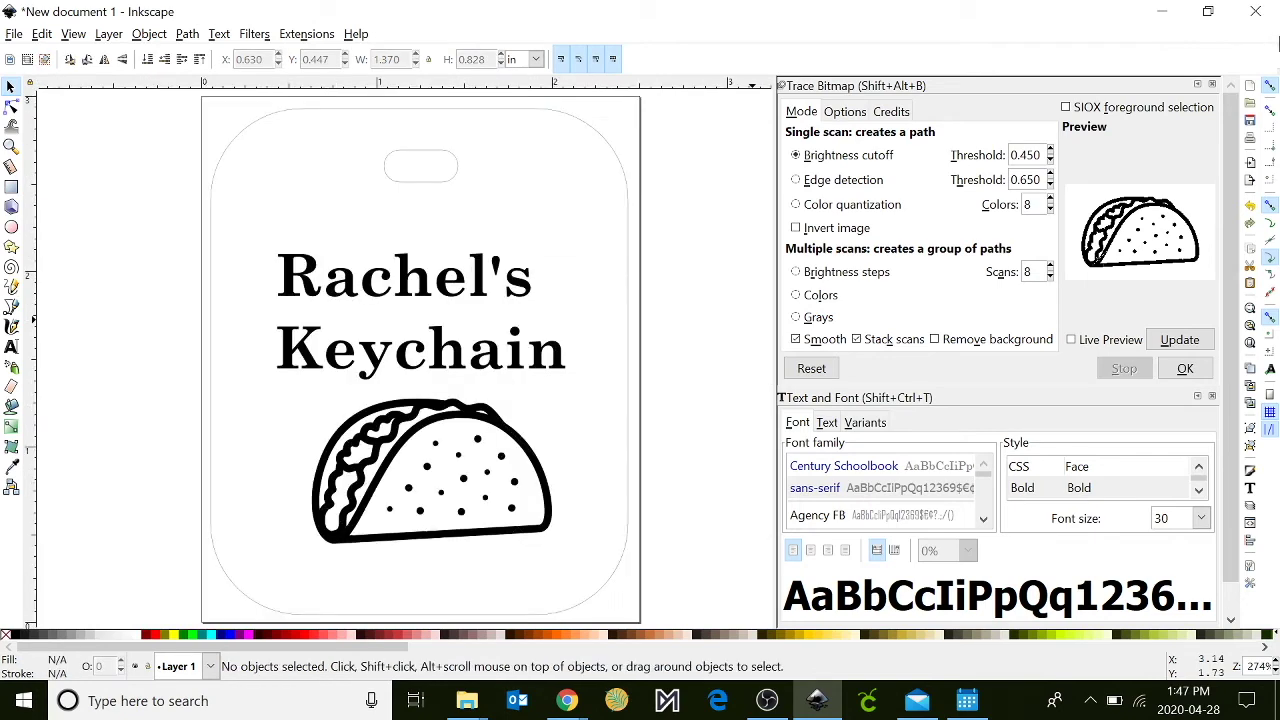
# Step: Put away the bitmap tracing and font dialogs and shift the taco to about X 0.52, Y 0.41 in
pyautogui.click(1213, 86)
pyautogui.click(1213, 86)
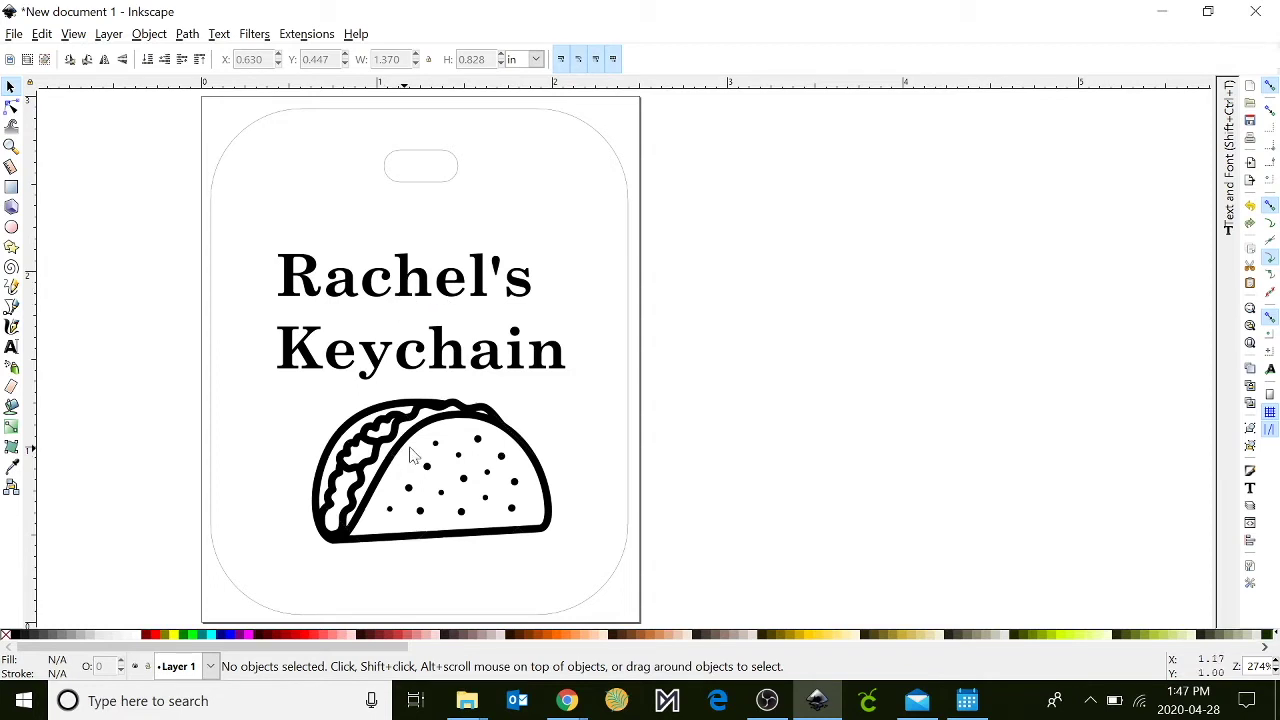
pyautogui.moveTo(390, 479); pyautogui.dragTo(372, 488)
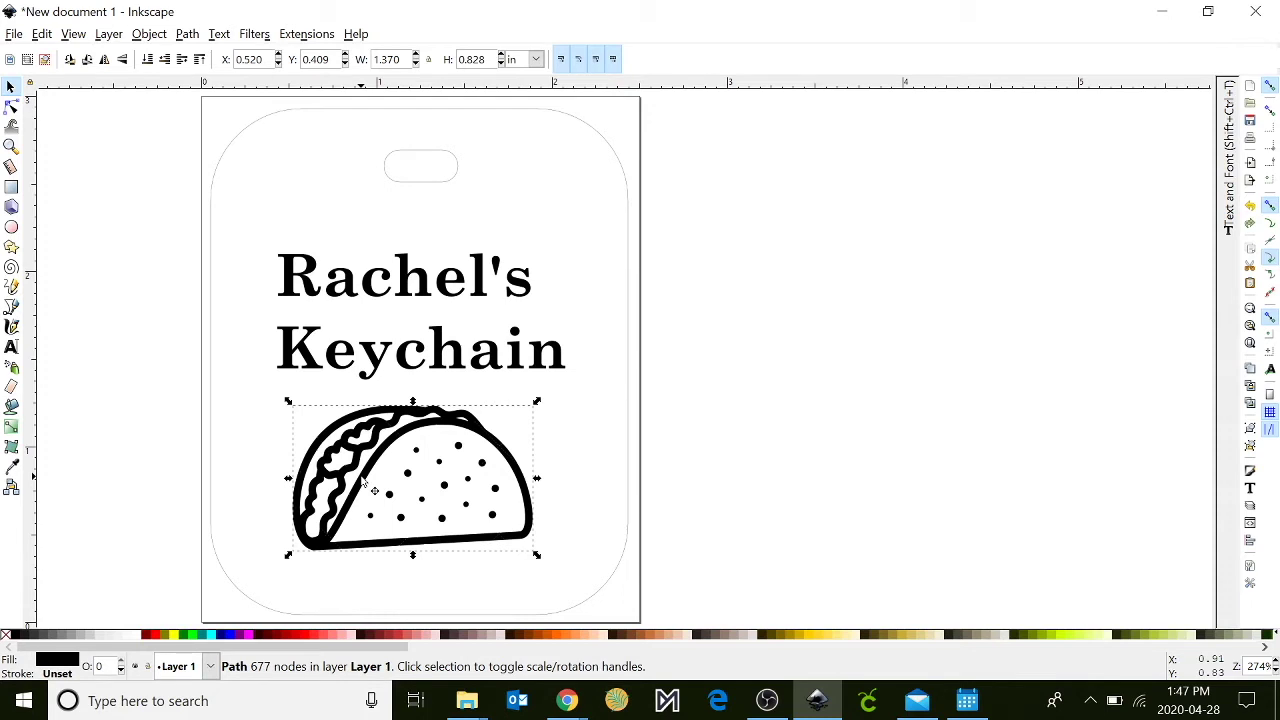
# Step: Open the Fill and Stroke settings for the taco and review its stroke paint, stroke style and fill
pyautogui.click(150, 34)
pyautogui.click(165, 104)
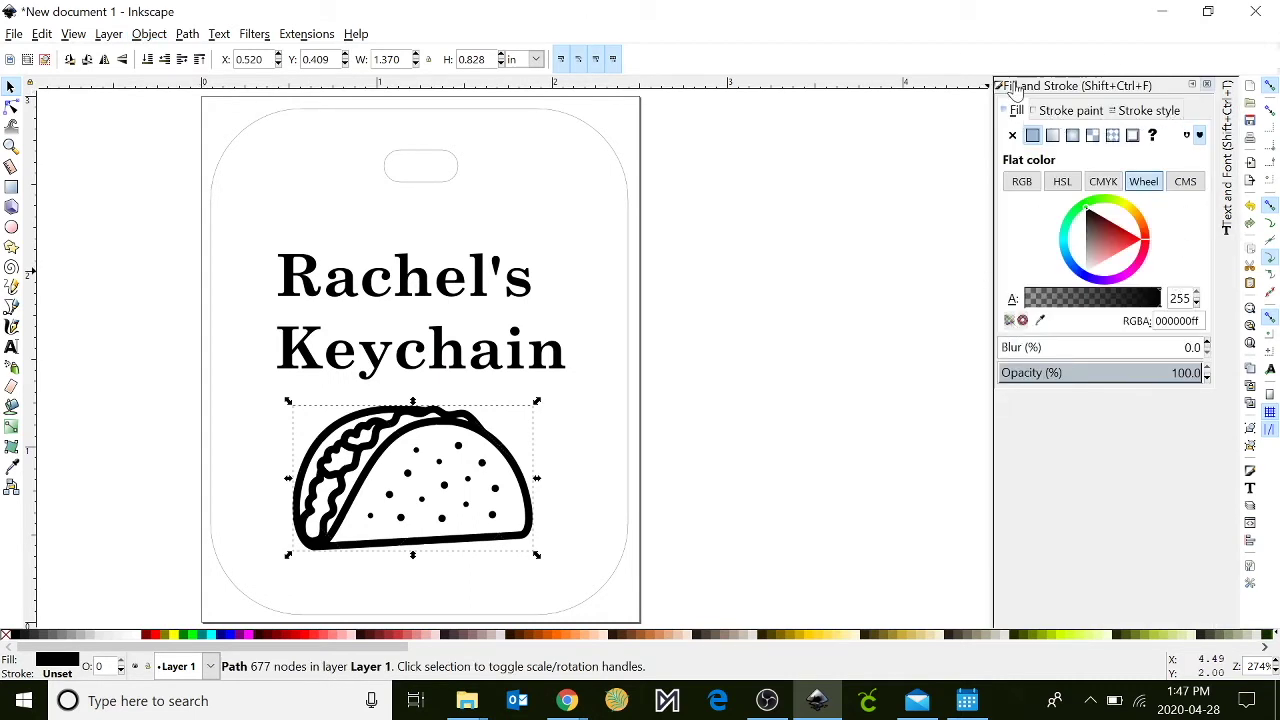
pyautogui.click(1071, 111)
pyautogui.click(1155, 112)
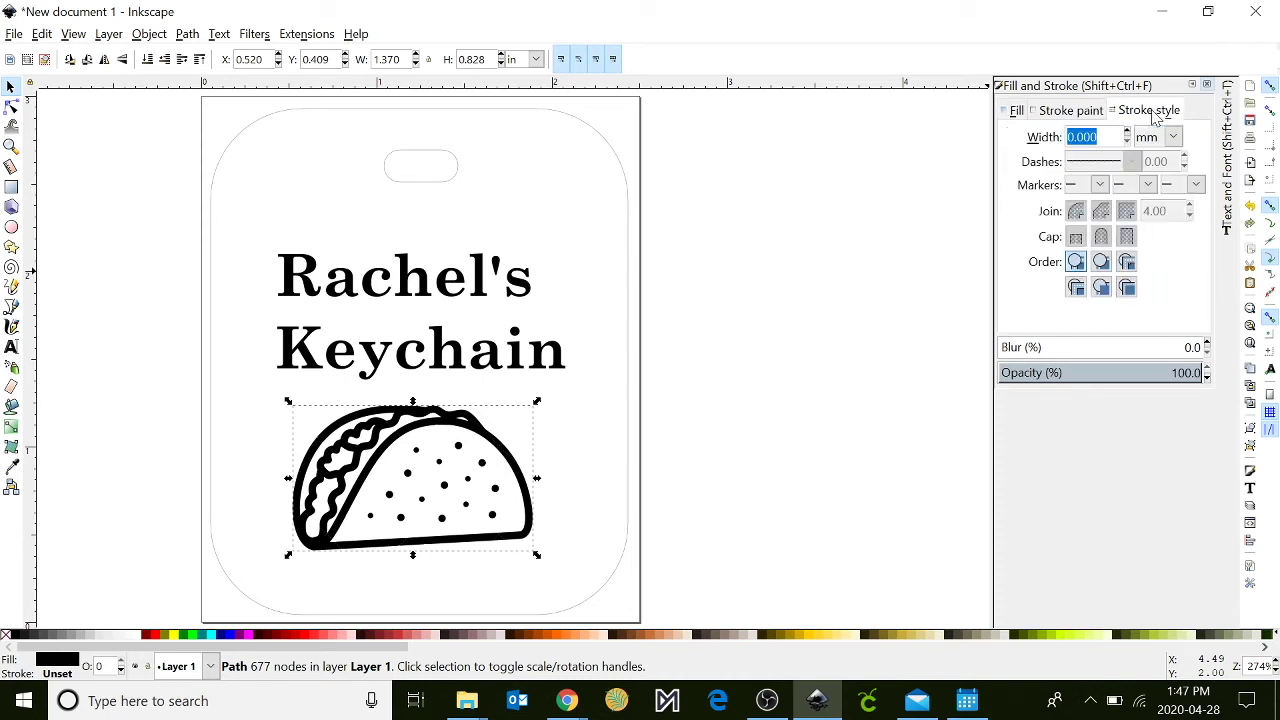
pyautogui.click(1014, 112)
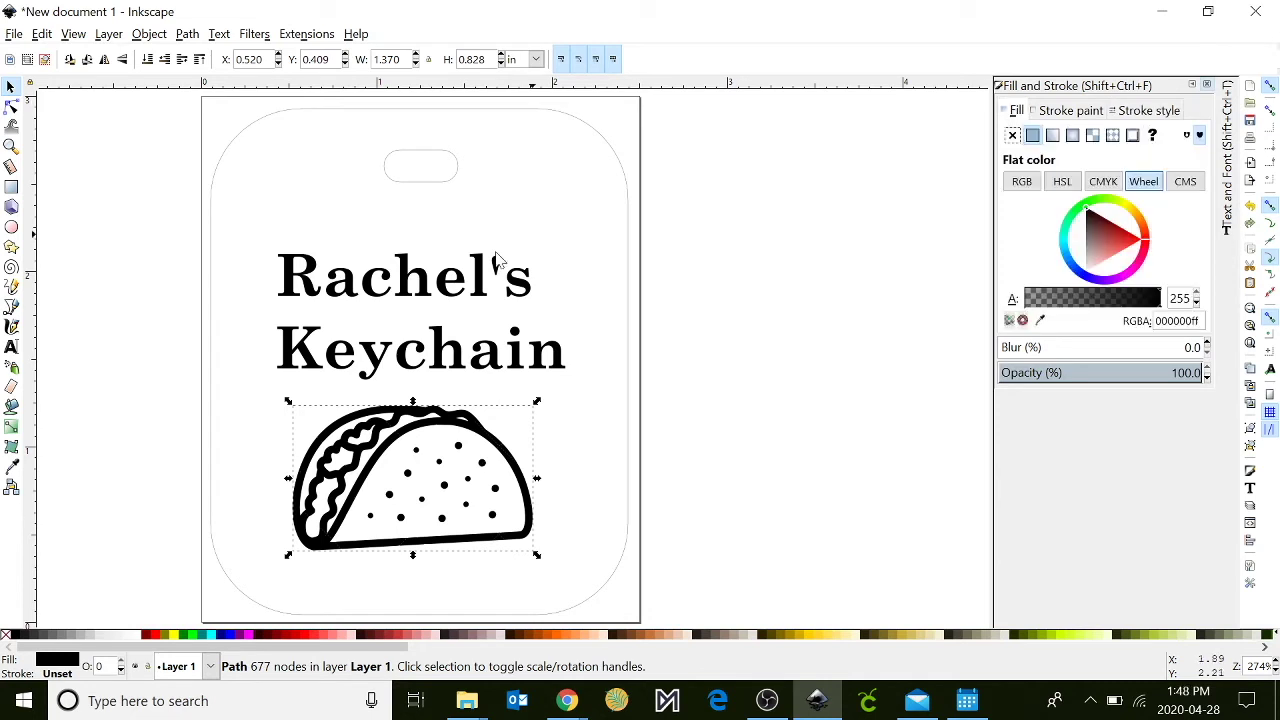
# Step: Remove the taco's fill and give it a flat black stroke
pyautogui.click(1013, 137)
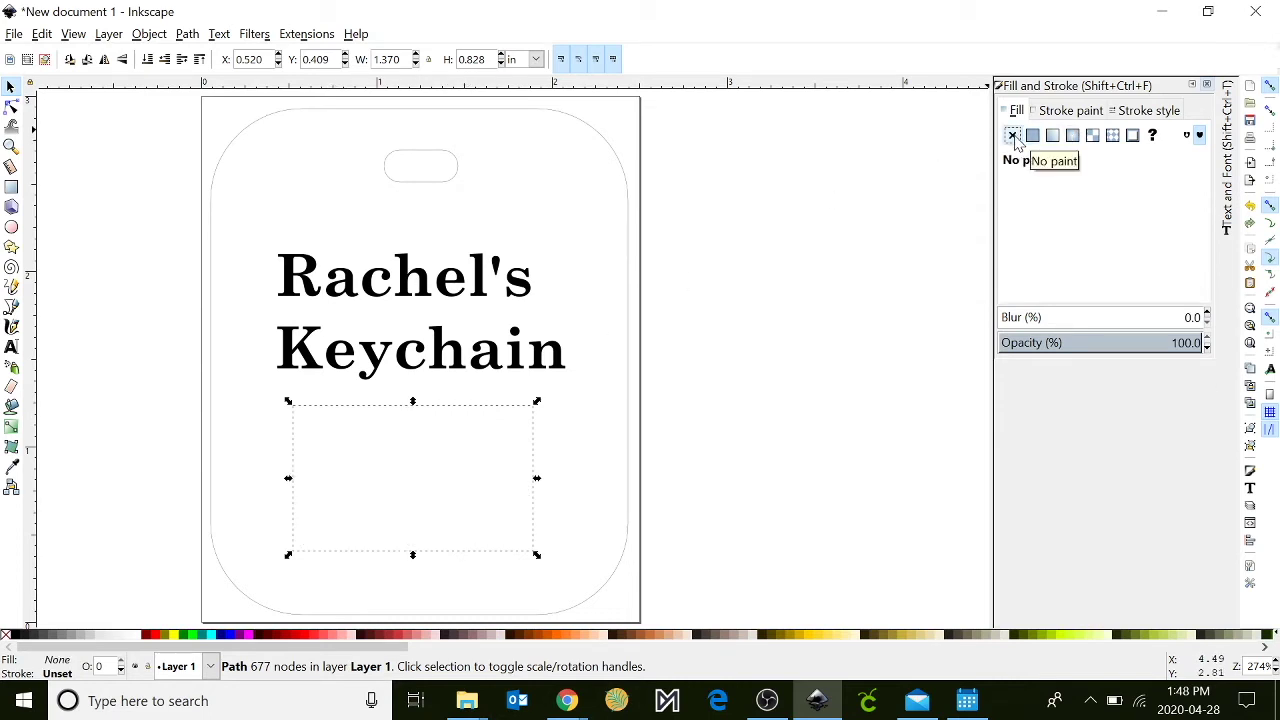
pyautogui.click(1059, 111)
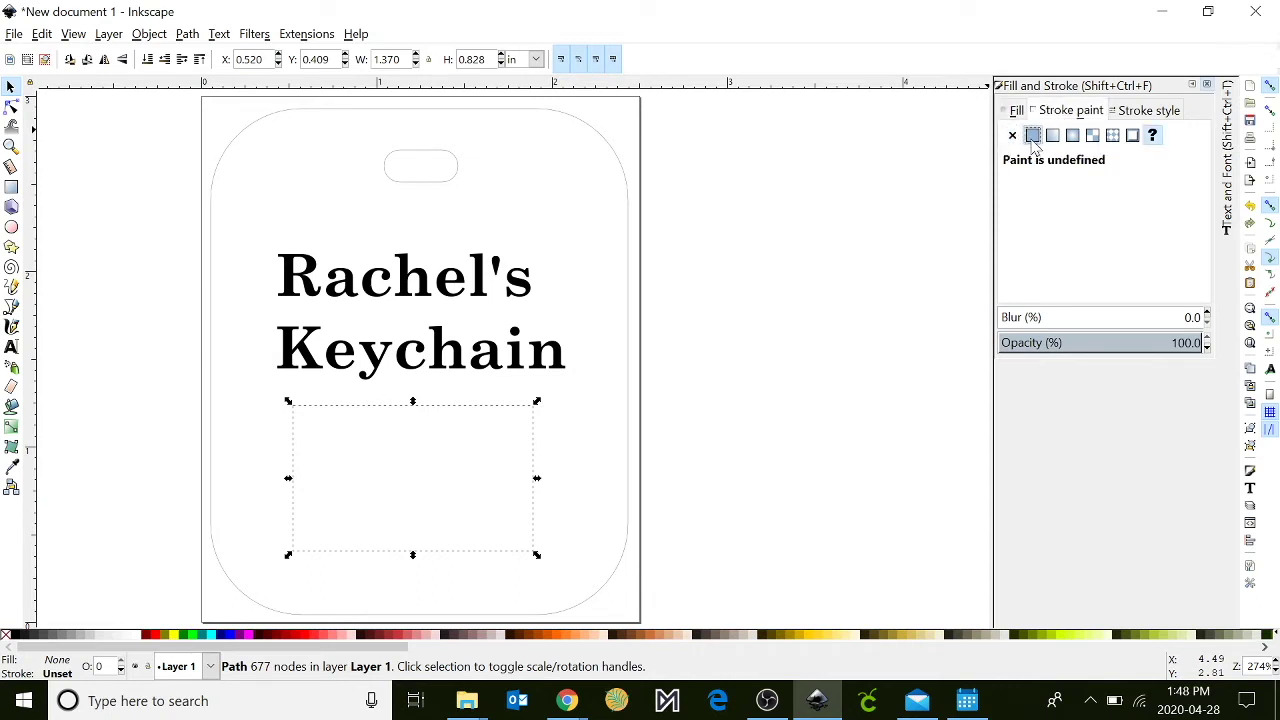
pyautogui.click(1033, 136)
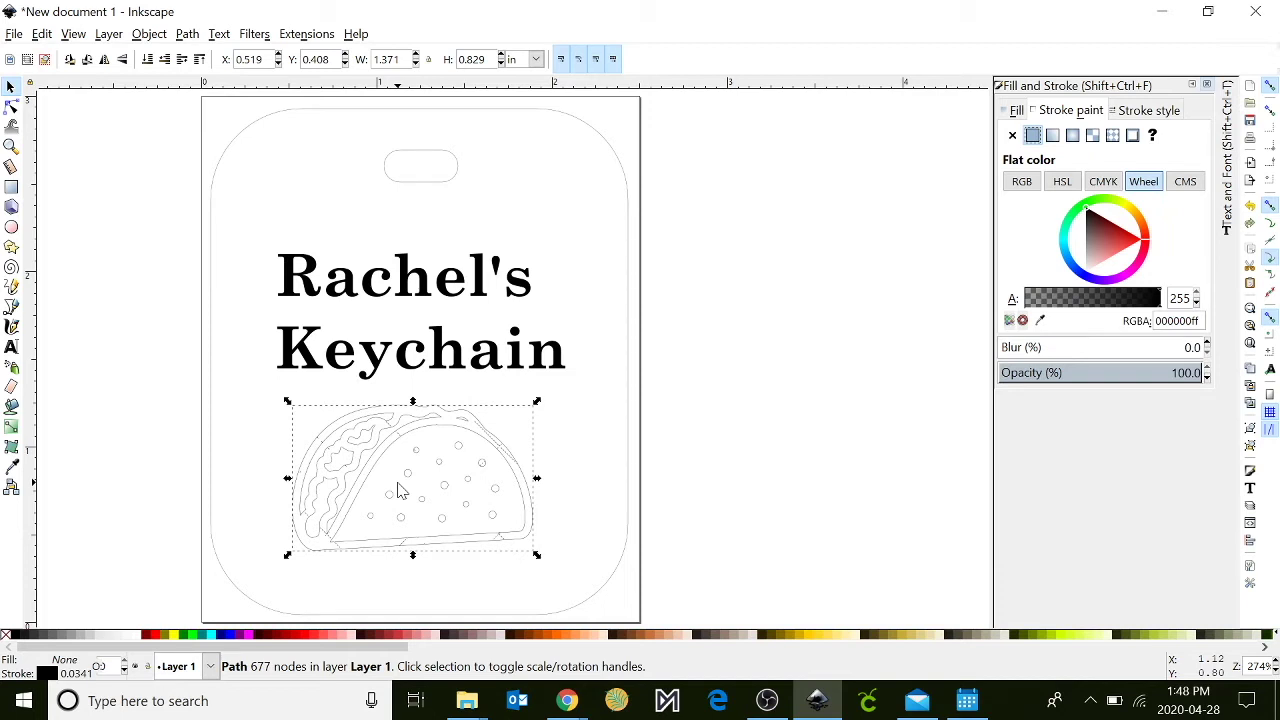
# Step: Remove the taco's stroke and give it a flat black fill
pyautogui.click(1013, 136)
pyautogui.click(1020, 116)
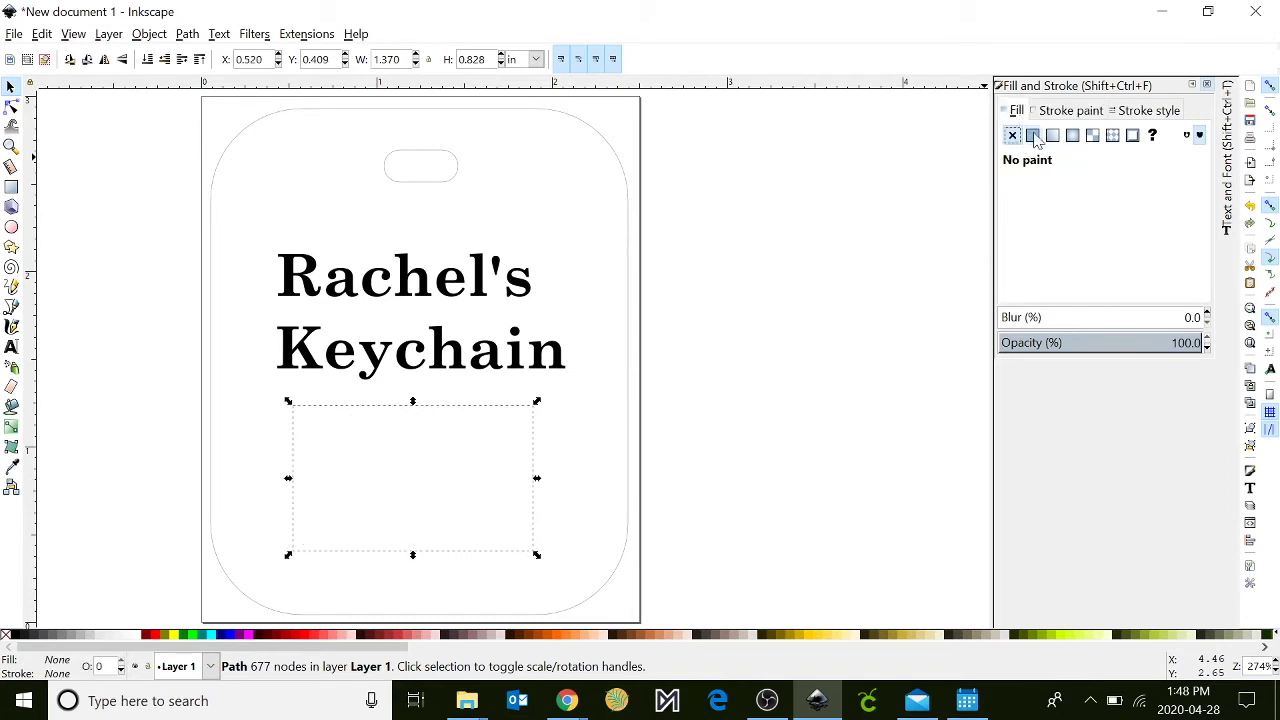
pyautogui.click(1034, 137)
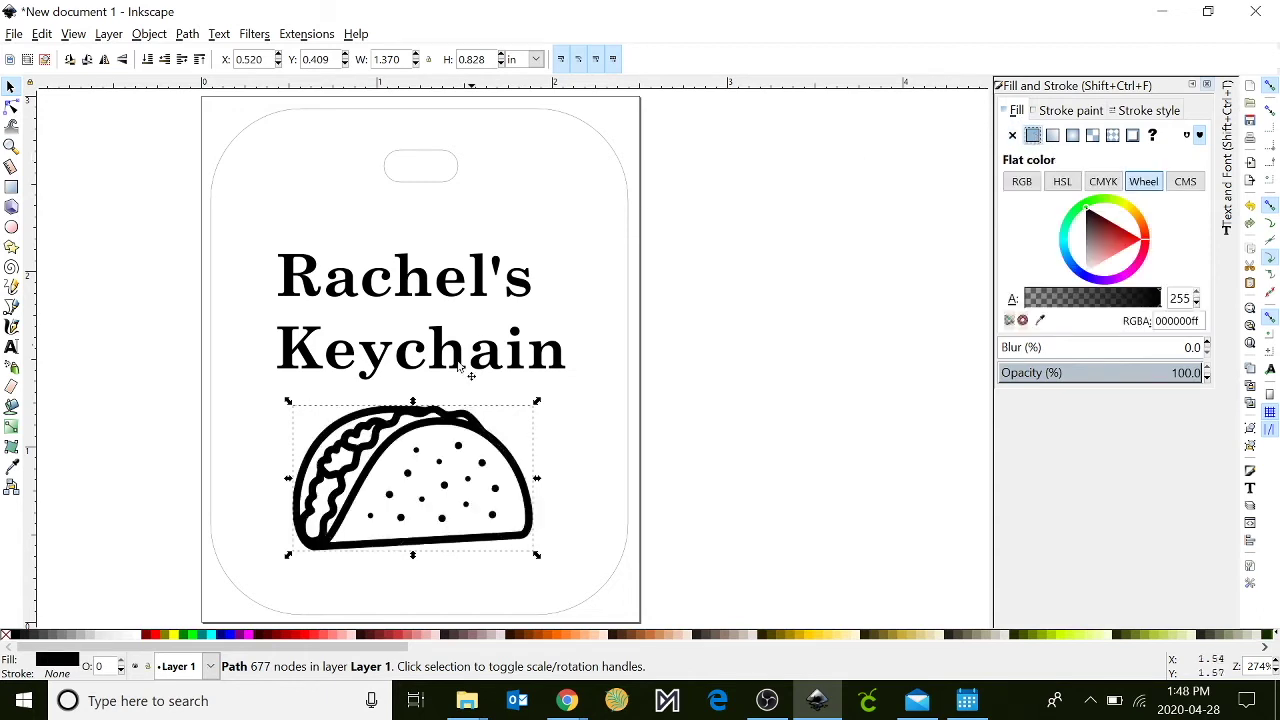
# Step: Check the taco's stroke paint, the keychain text's stroke and fill, and the fill of the outline and slot
pyautogui.click(1062, 116)
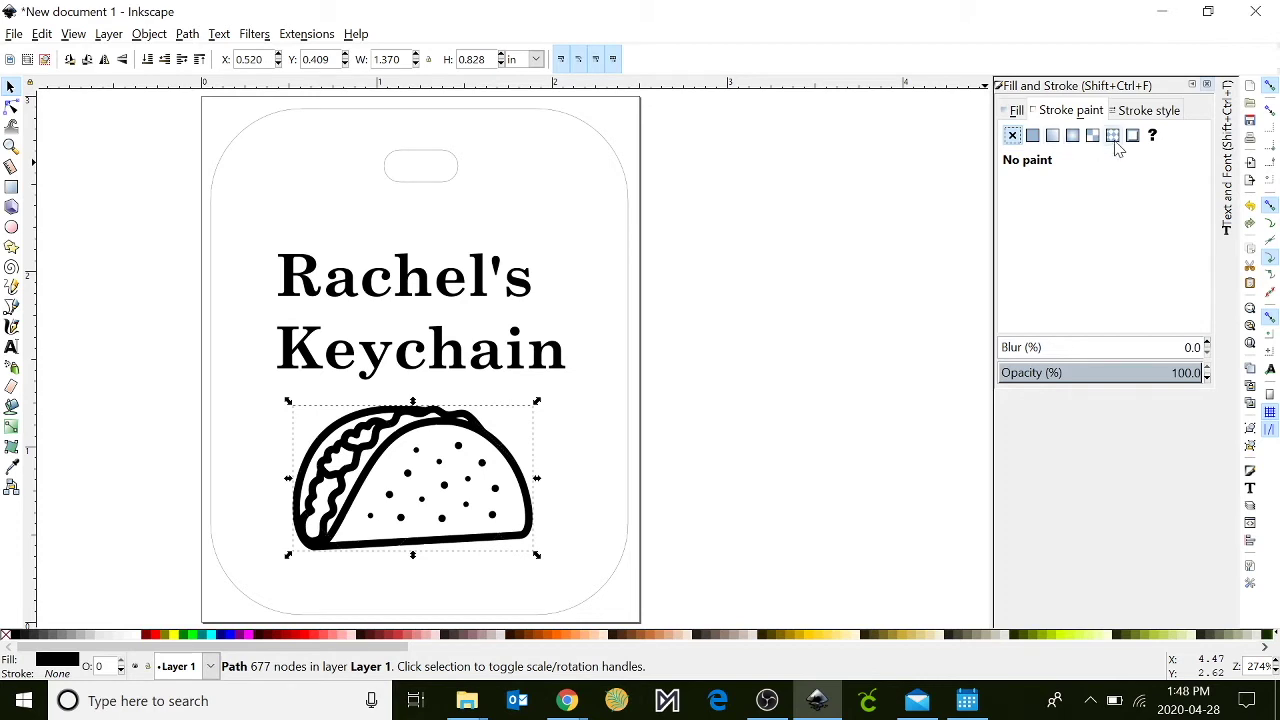
pyautogui.click(371, 297)
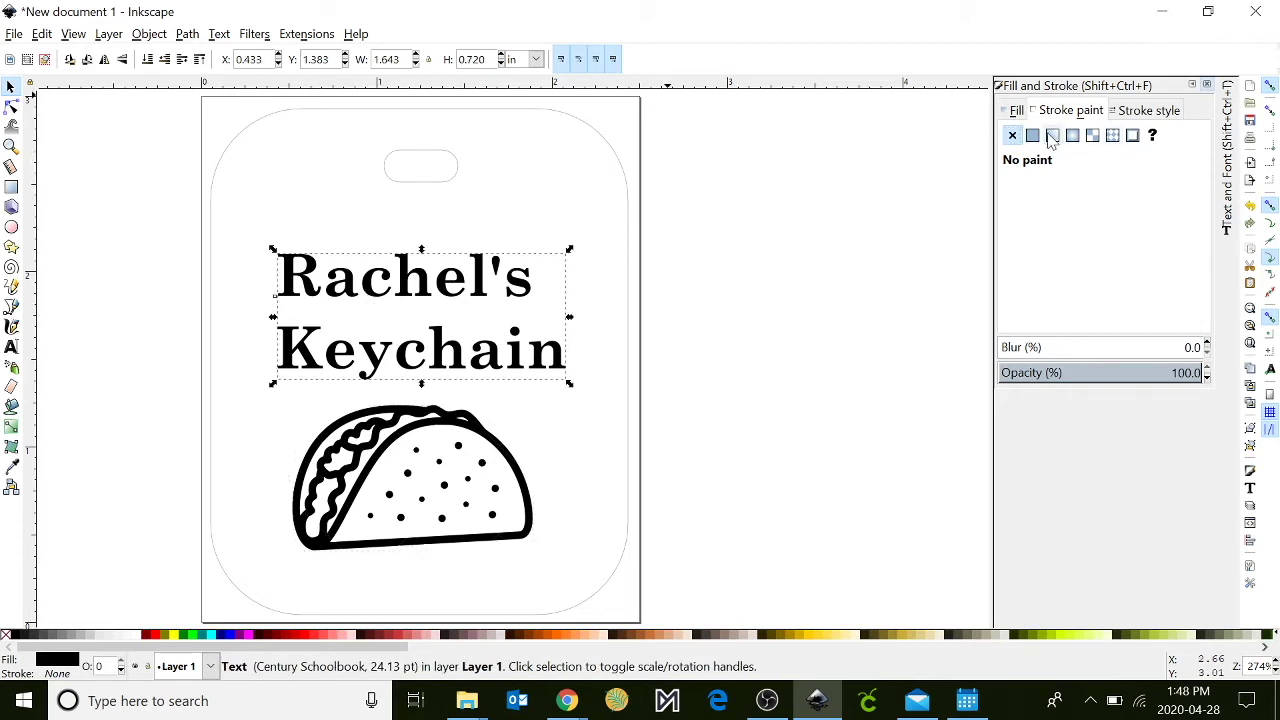
pyautogui.click(1018, 112)
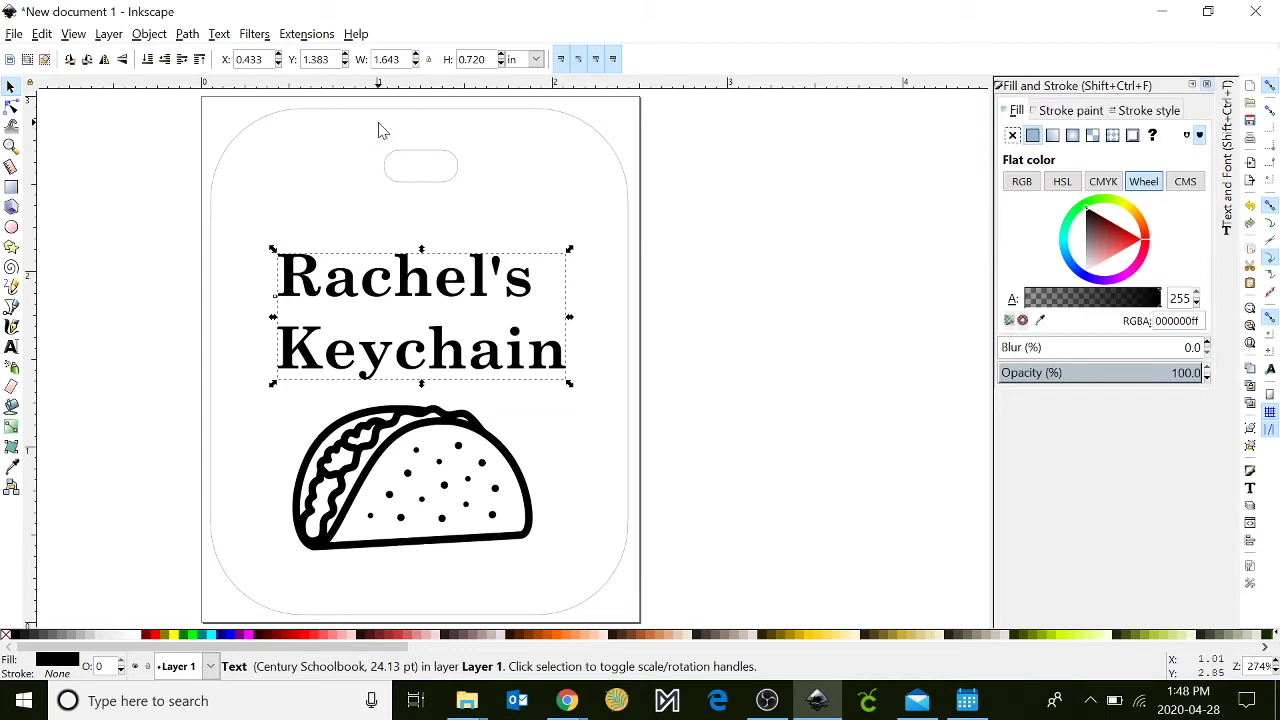
pyautogui.click(465, 115)
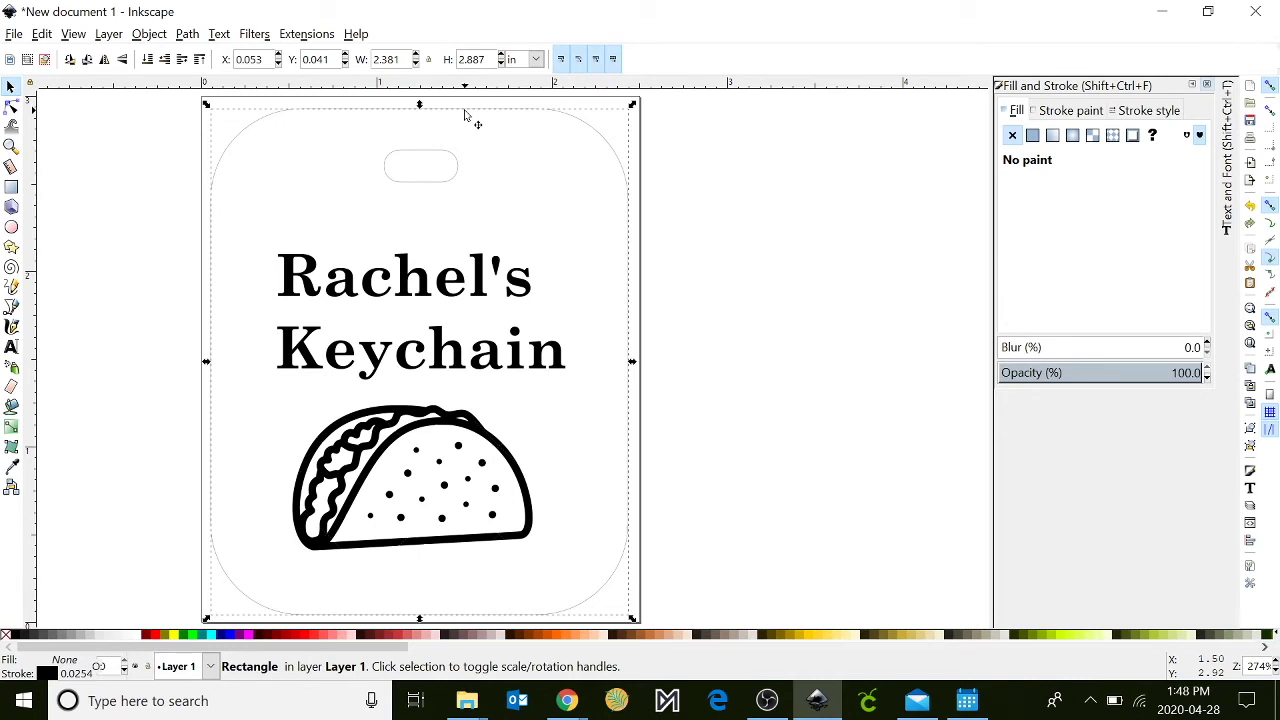
pyautogui.keyDown('shift'); pyautogui.click(393, 163); pyautogui.keyUp('shift')
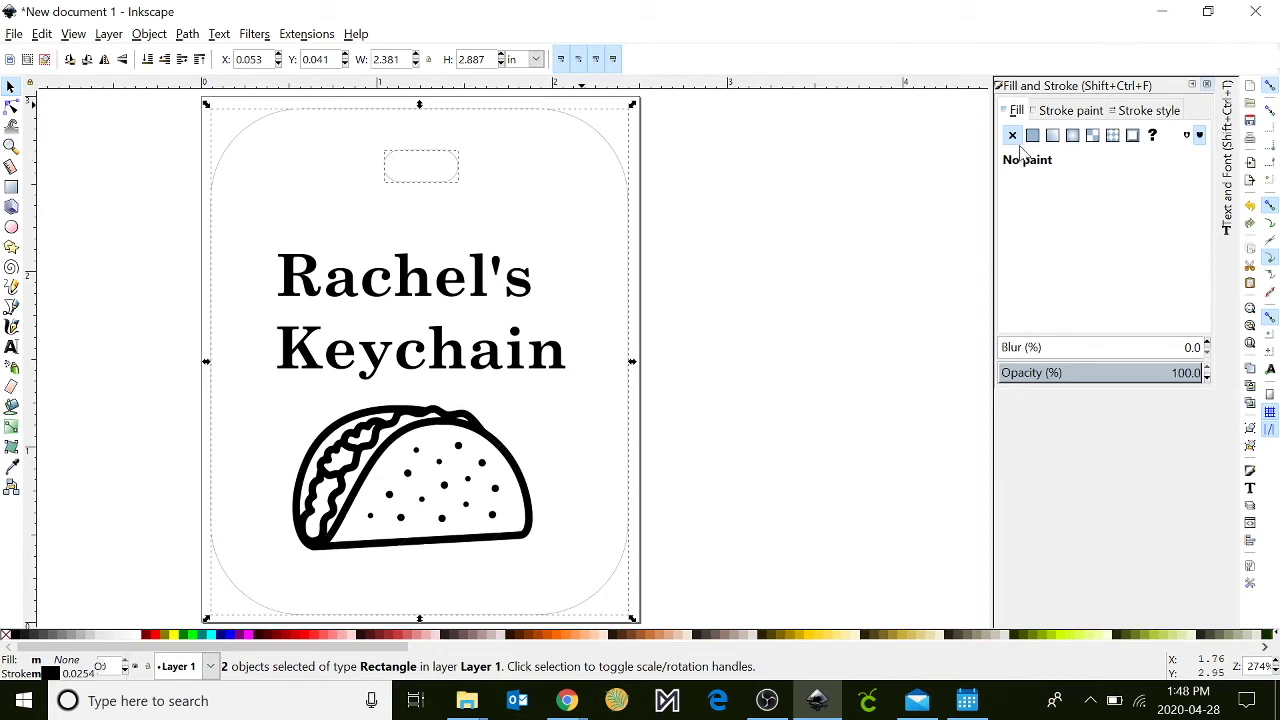
# Step: Set the stroke width of the keychain outline and hanging slot to 0.001 in, then deselect them
pyautogui.click(1066, 111)
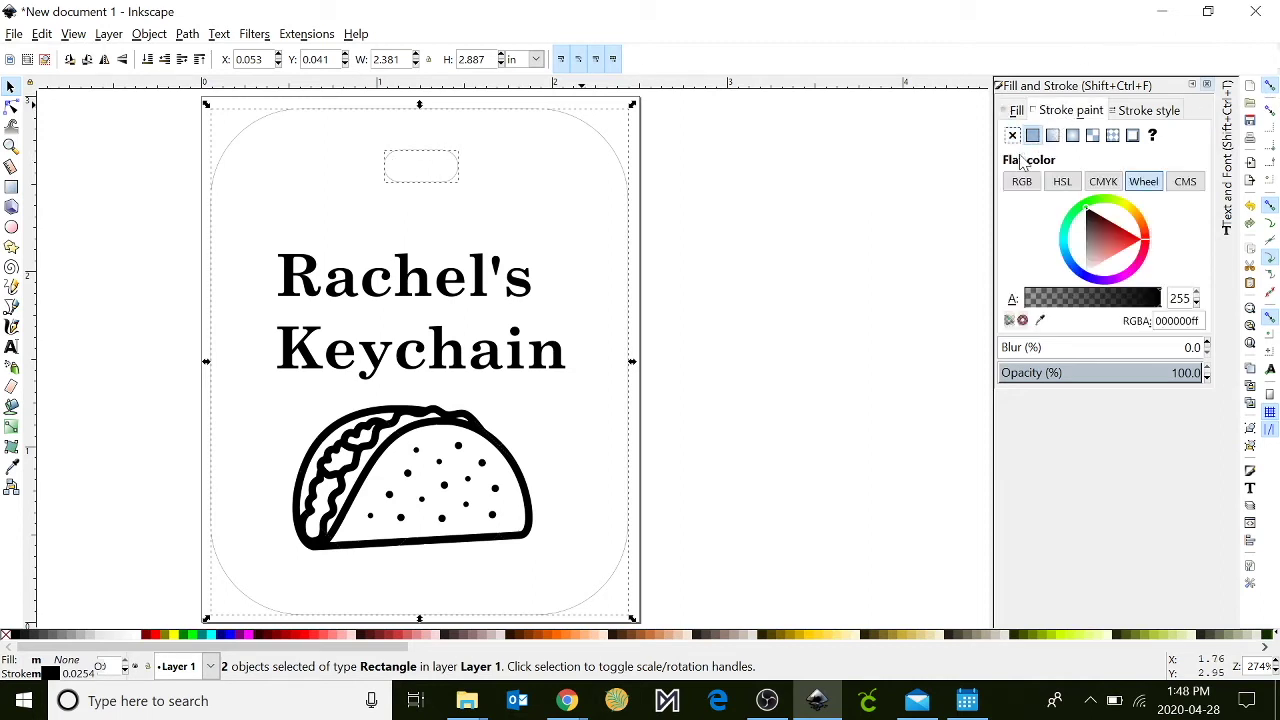
pyautogui.click(1157, 116)
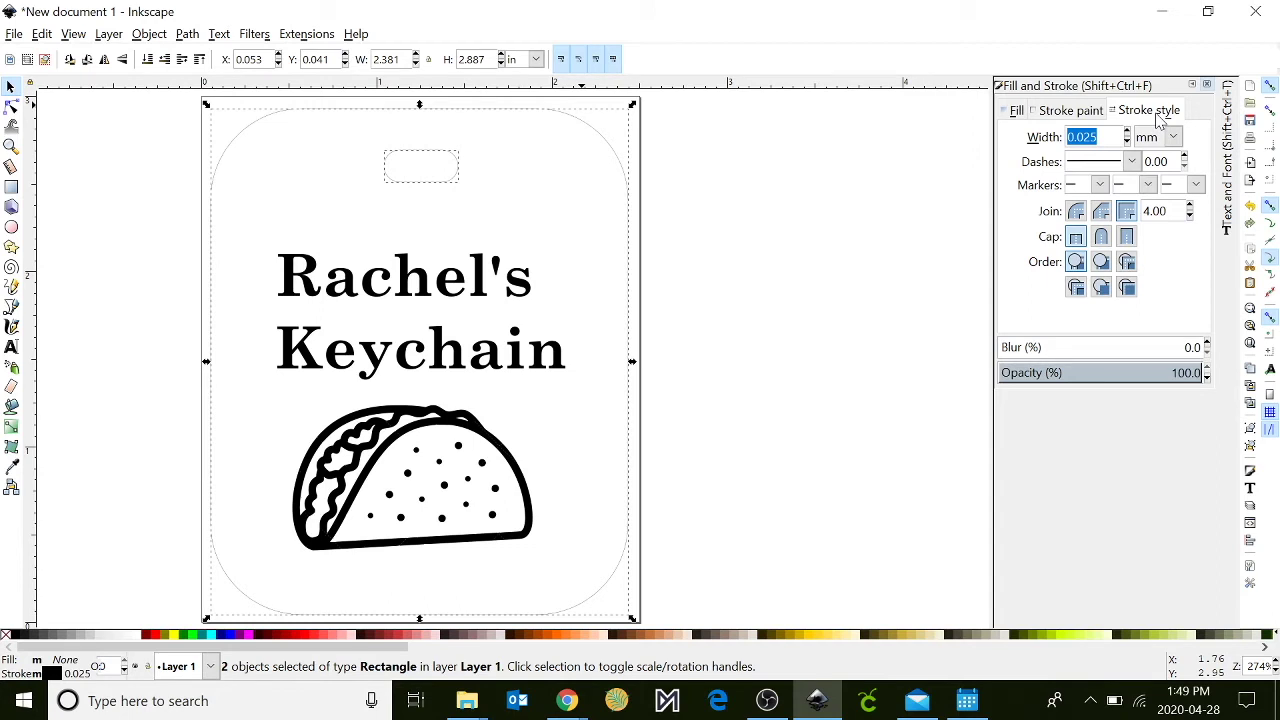
pyautogui.click(1173, 138)
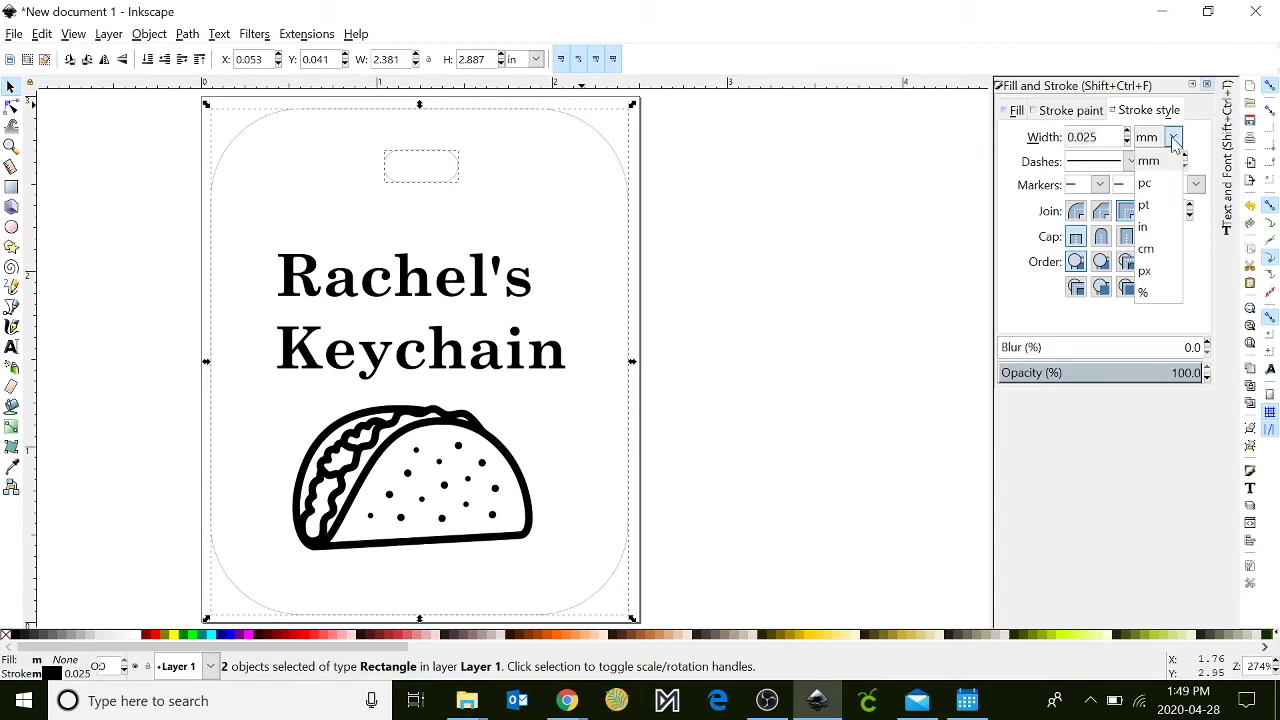
pyautogui.click(1150, 227)
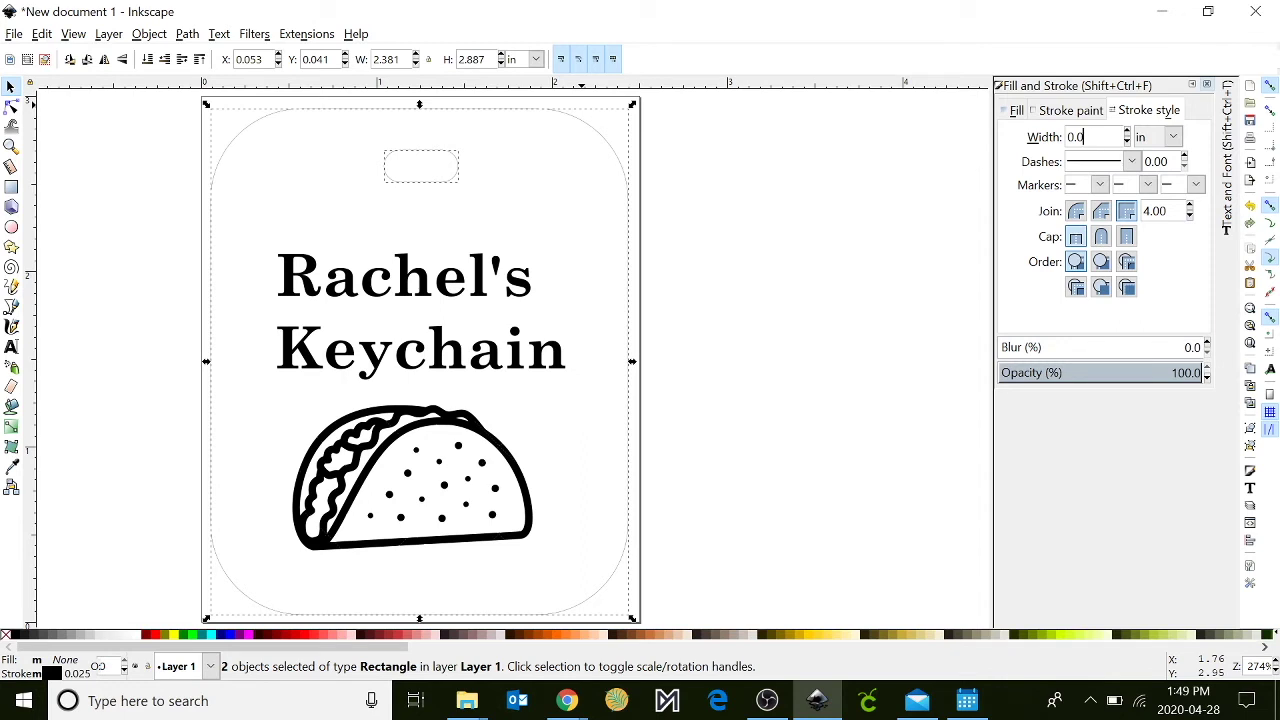
pyautogui.press('Return')
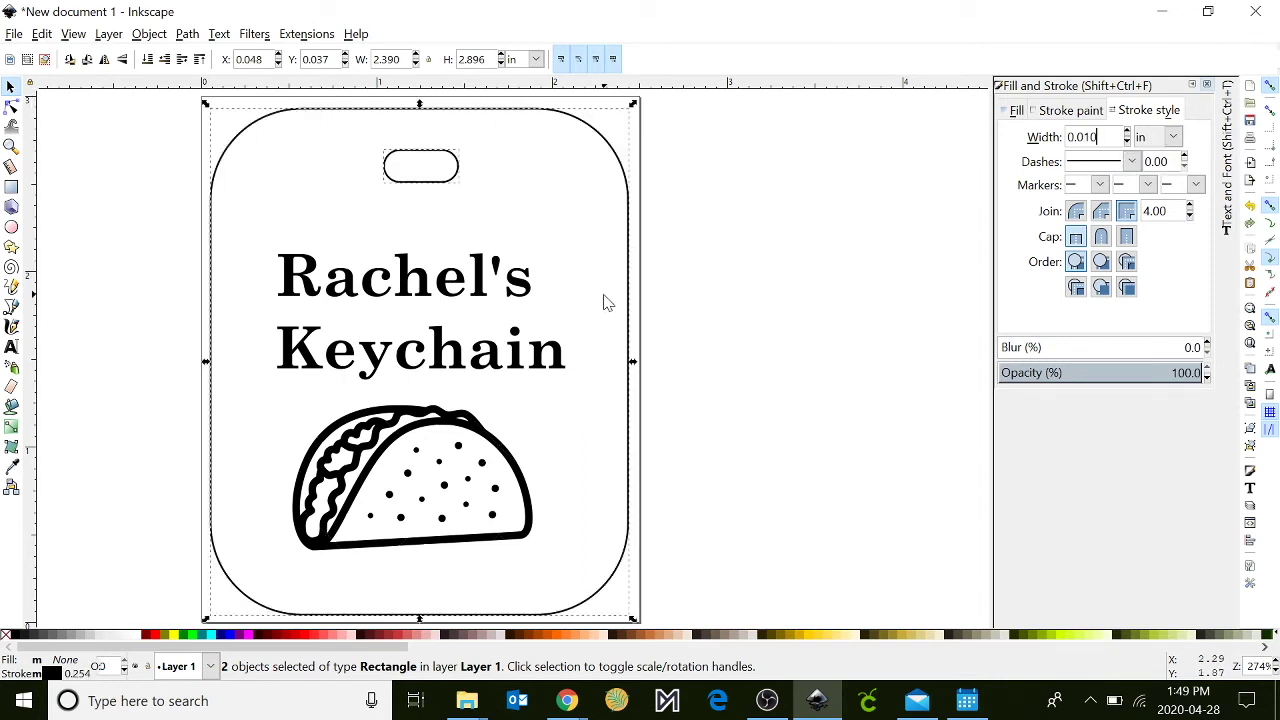
pyautogui.click(404, 487)
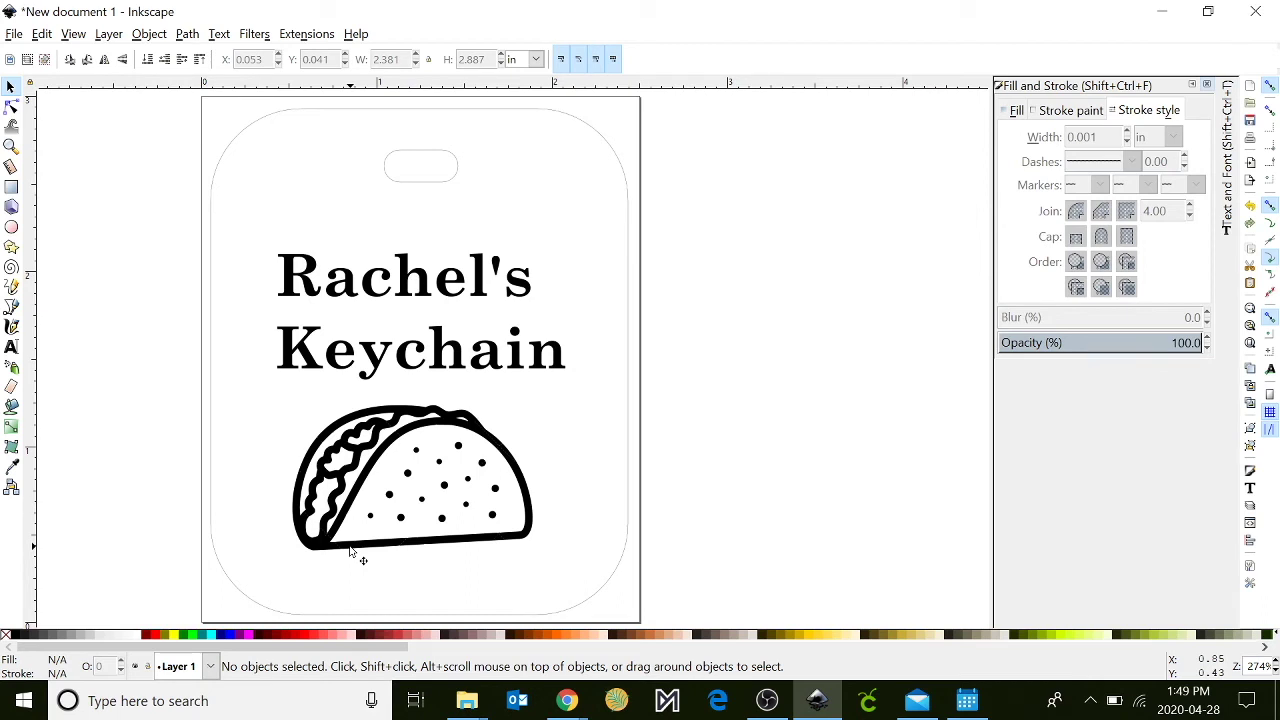
# Step: Save the design to the Desktop as an Inkscape SVG file named Keychain
pyautogui.click(14, 34)
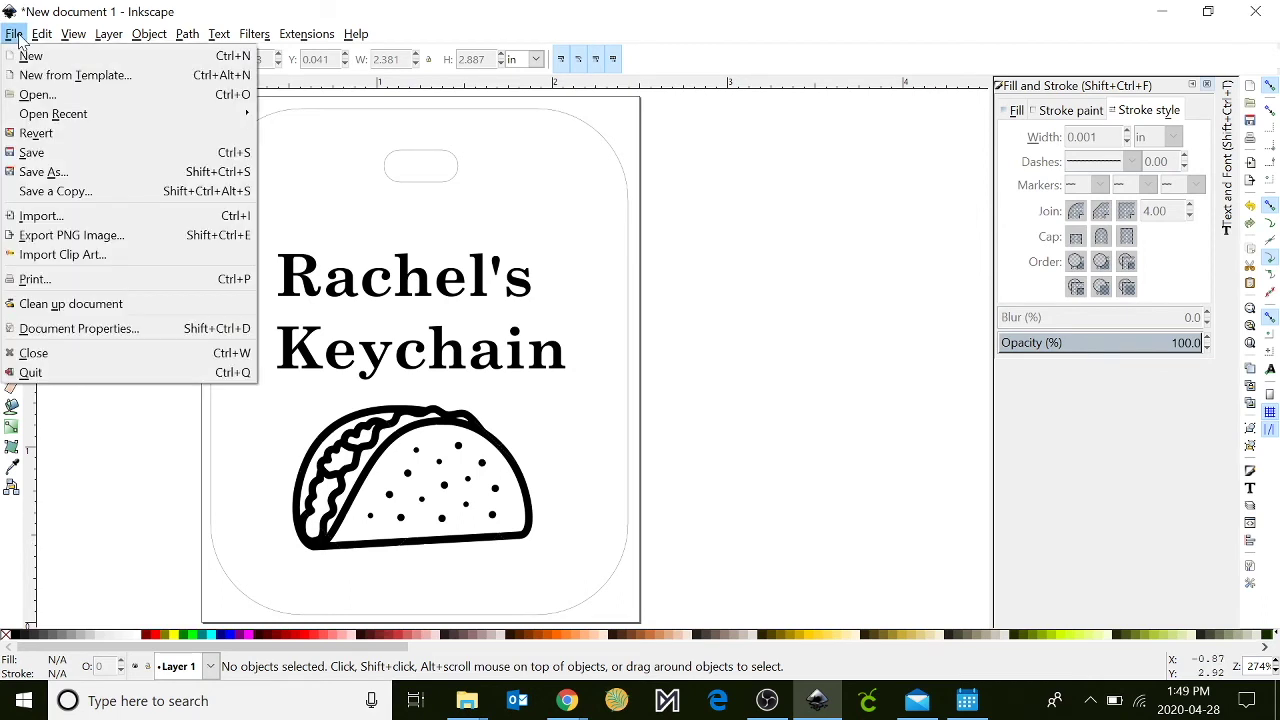
pyautogui.click(44, 172)
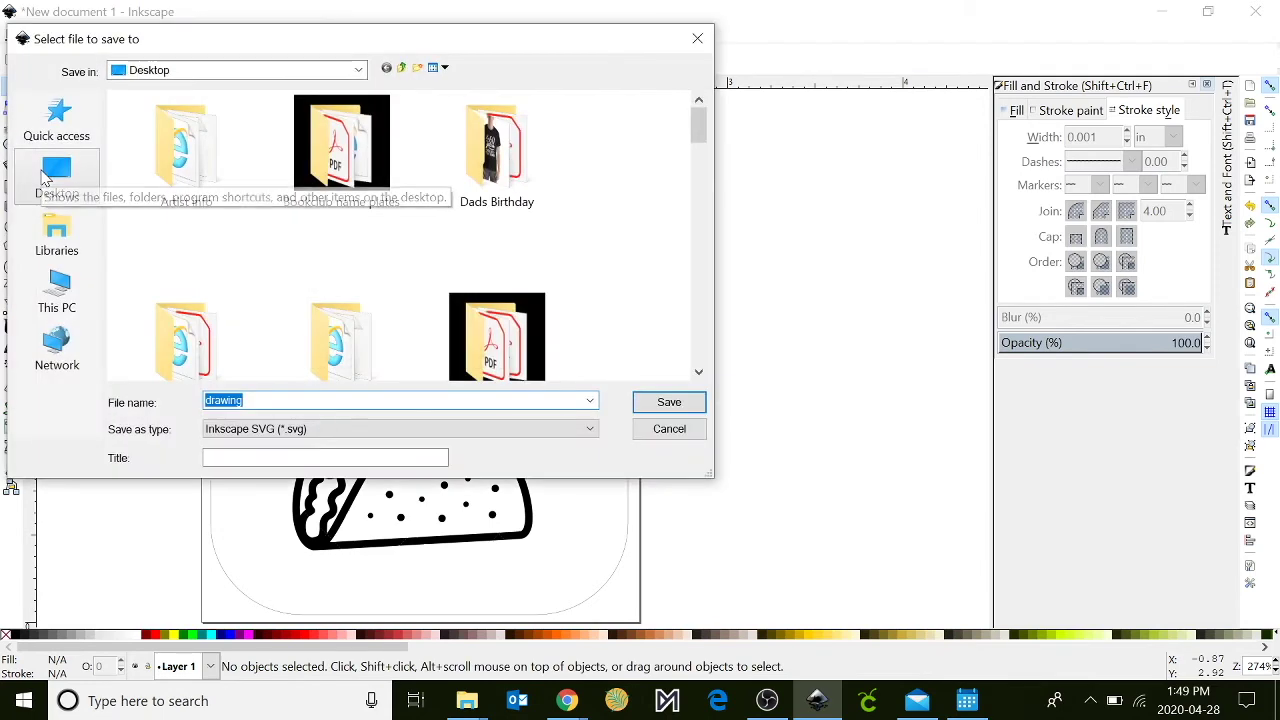
pyautogui.write('Keychain')
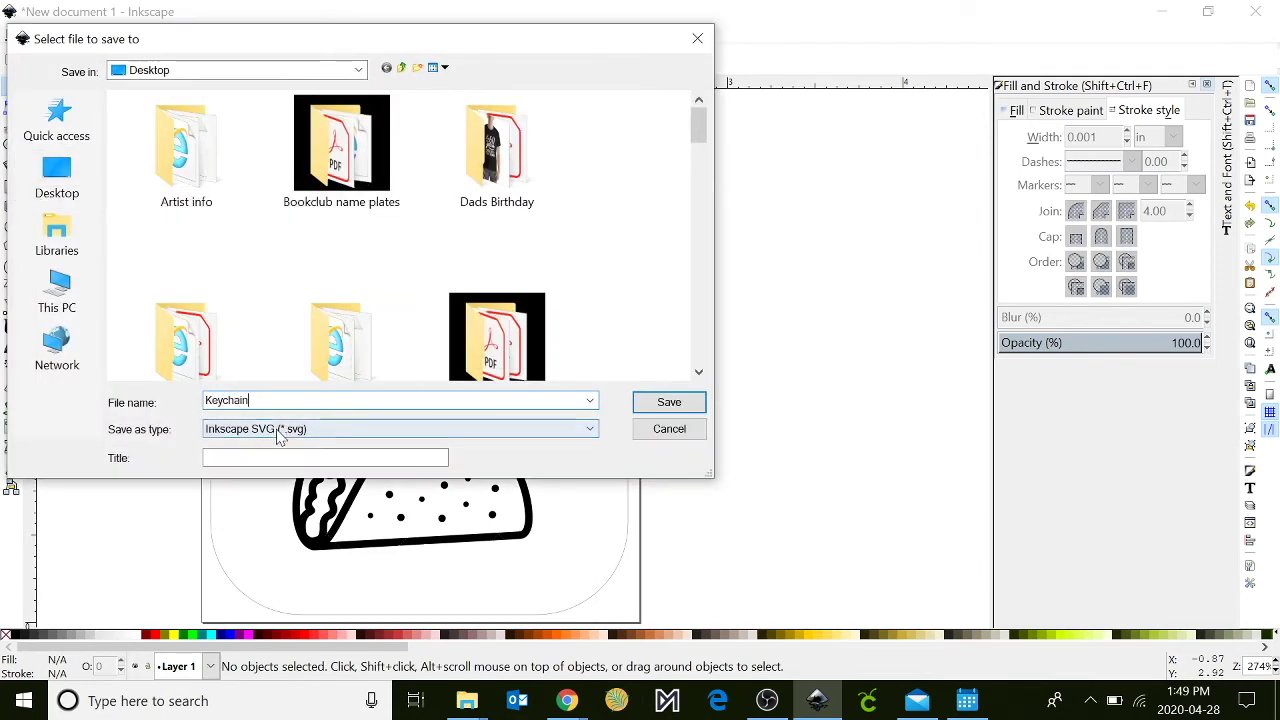
pyautogui.click(680, 405)
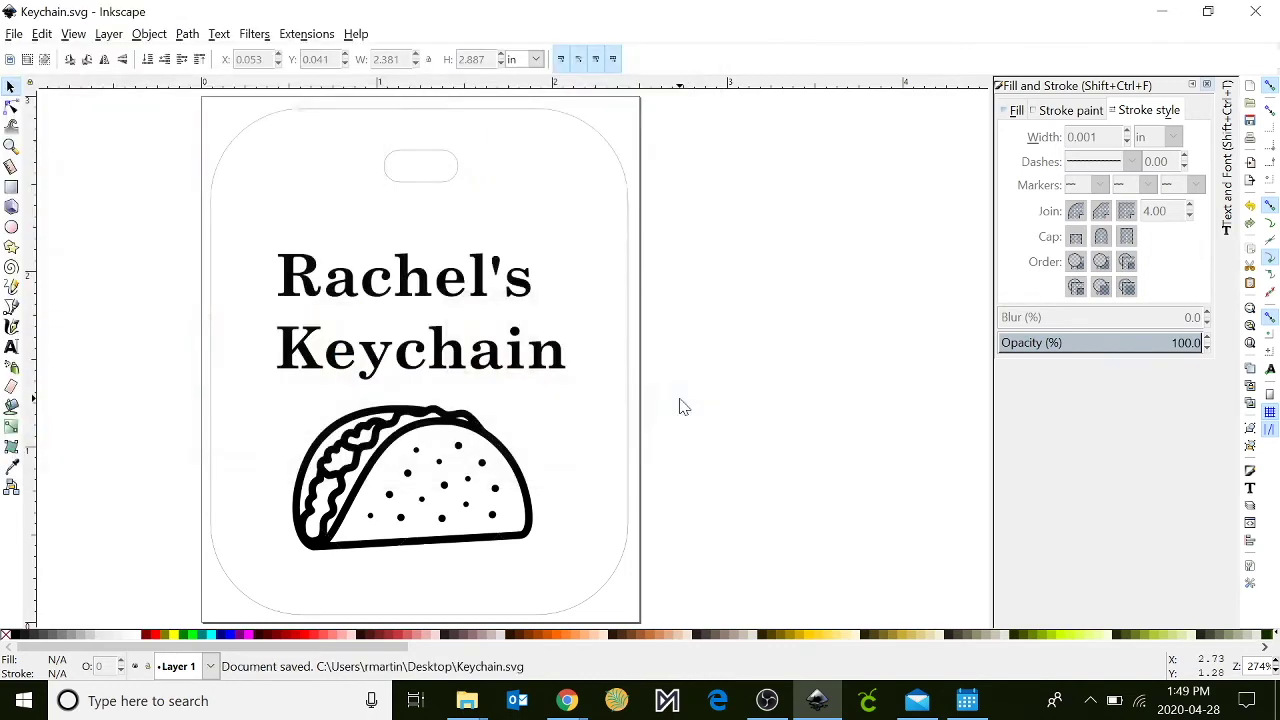
# Step: Save the design also as a Portable Document Format file named Keychain, using PDF 1.5 with embedded fonts and the document's page size
pyautogui.click(14, 33)
pyautogui.click(51, 172)
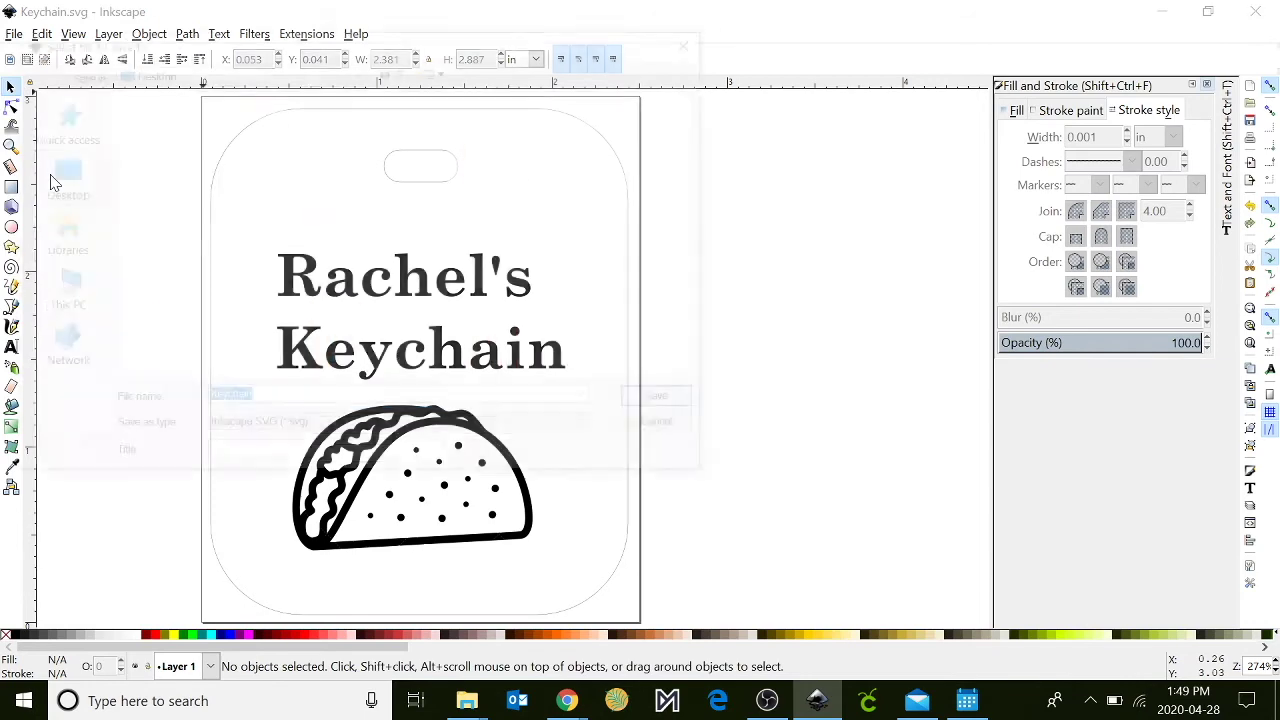
pyautogui.click(386, 437)
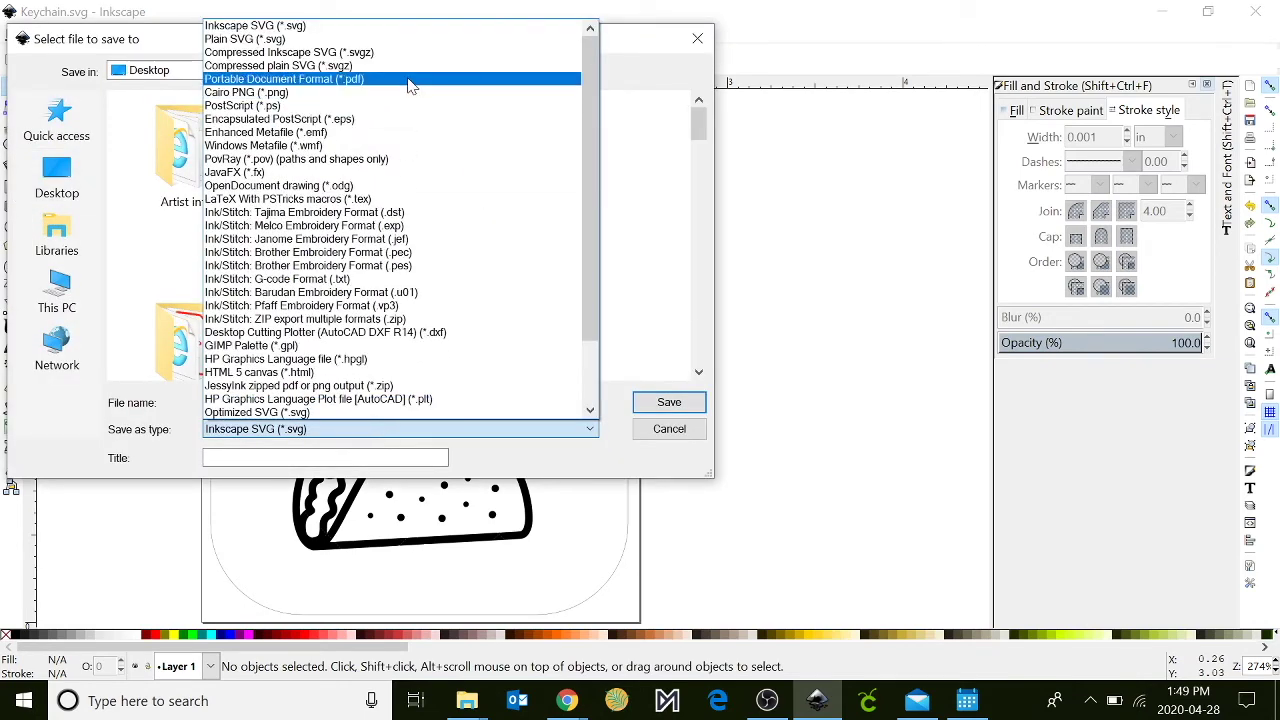
pyautogui.click(410, 79)
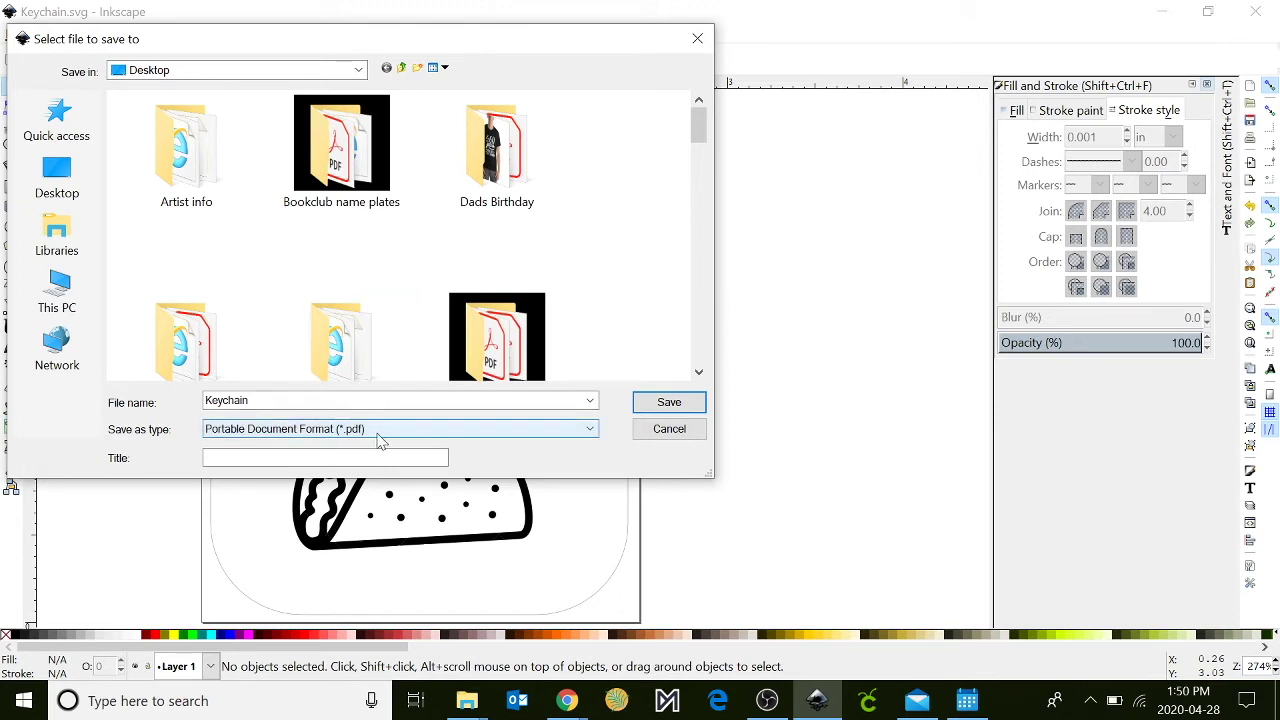
pyautogui.click(672, 410)
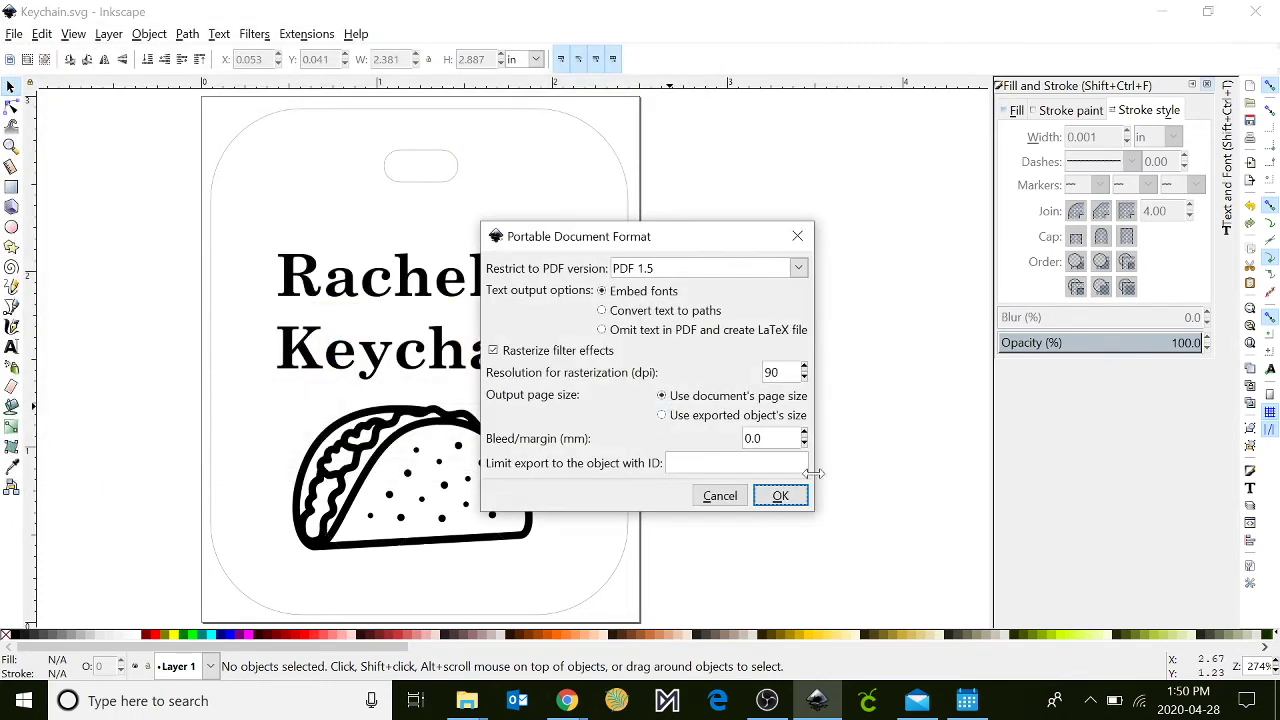
pyautogui.click(781, 496)
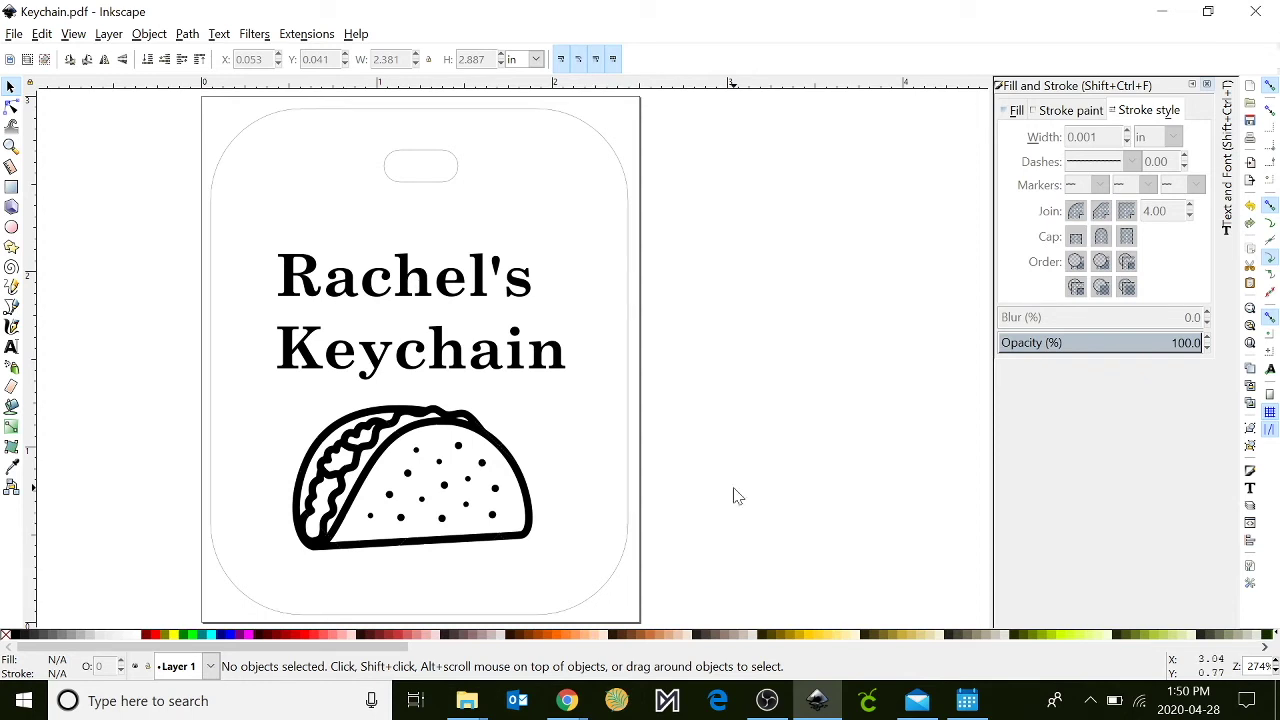
# Step: Create a new document and set both its custom size units and display units to inches
pyautogui.click(14, 36)
pyautogui.click(21, 52)
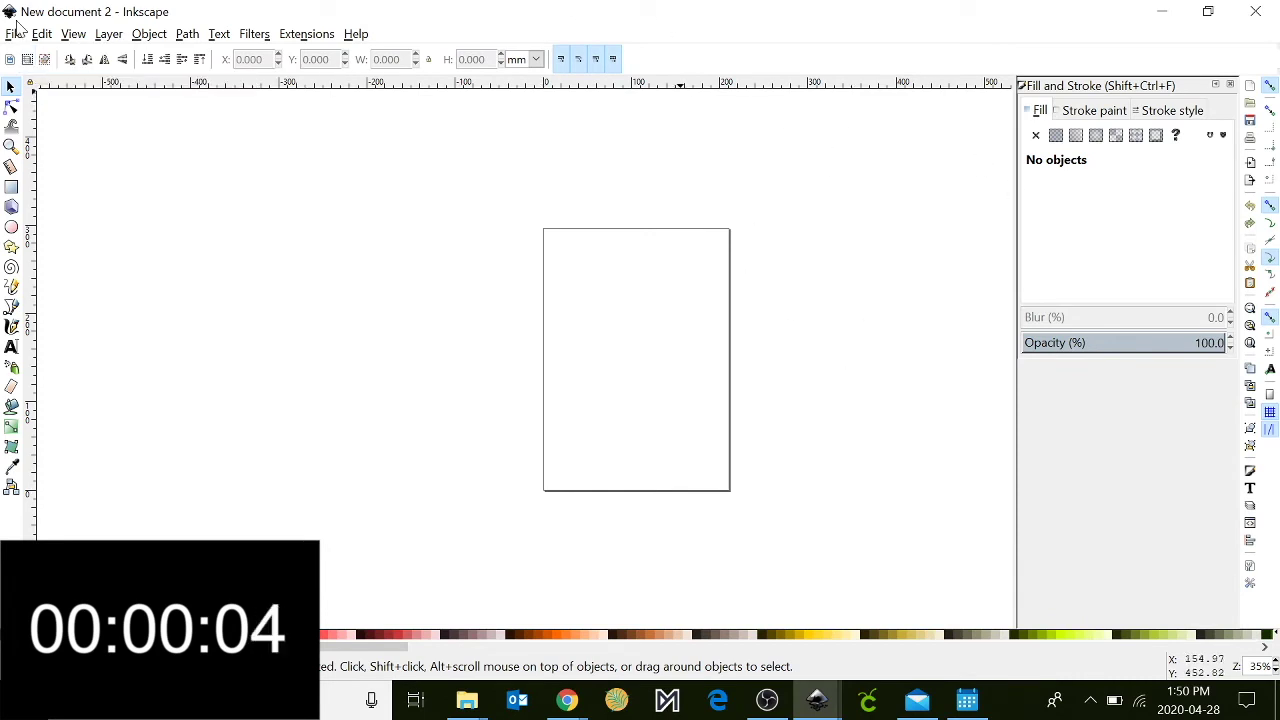
pyautogui.click(15, 35)
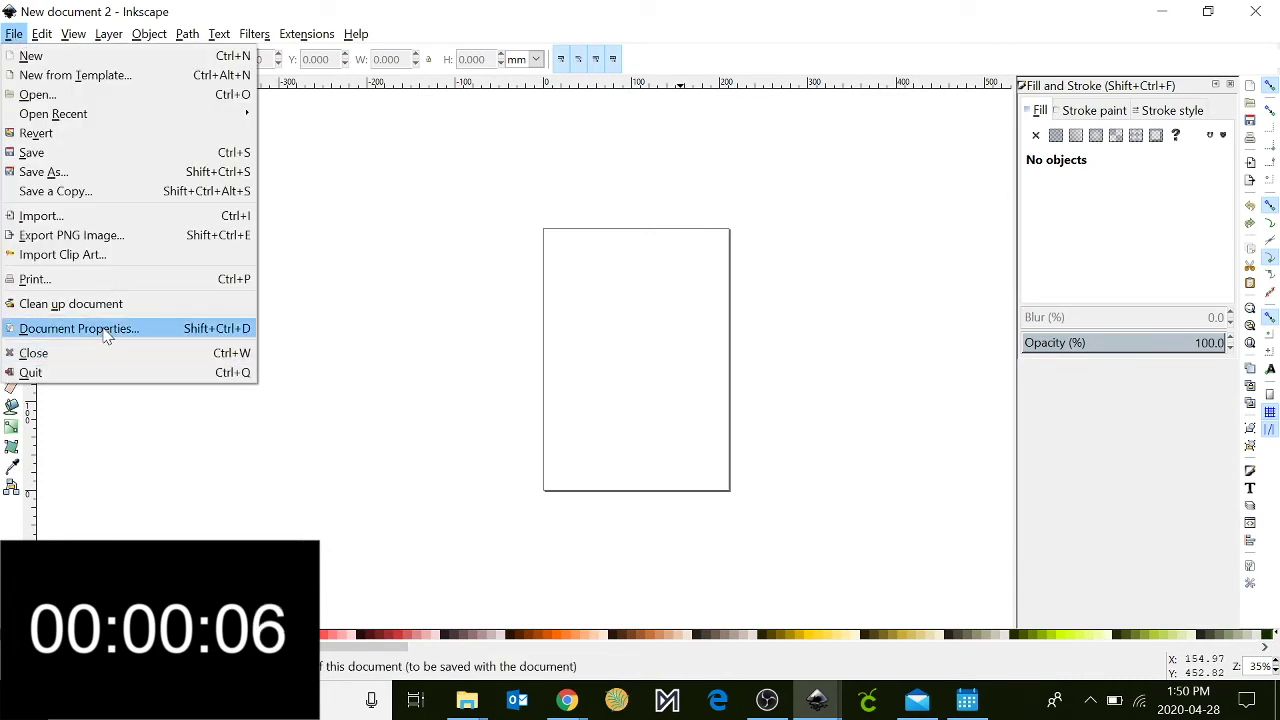
pyautogui.click(100, 327)
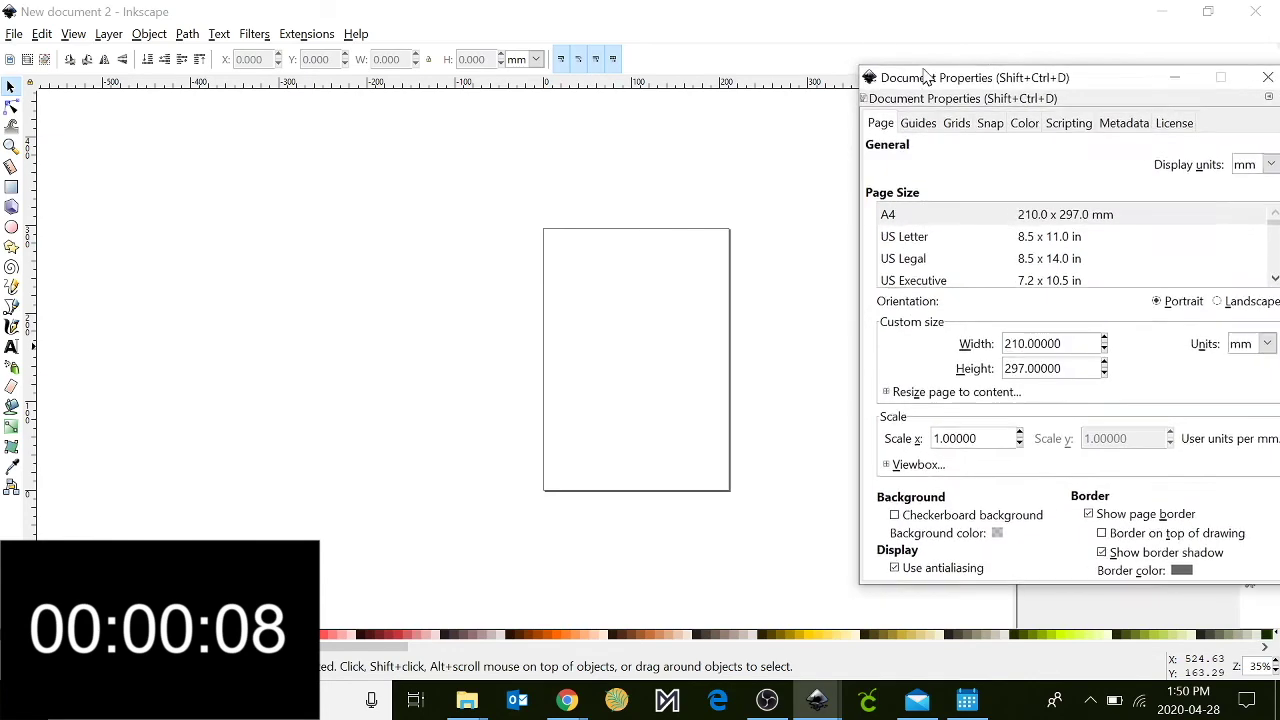
pyautogui.click(1267, 343)
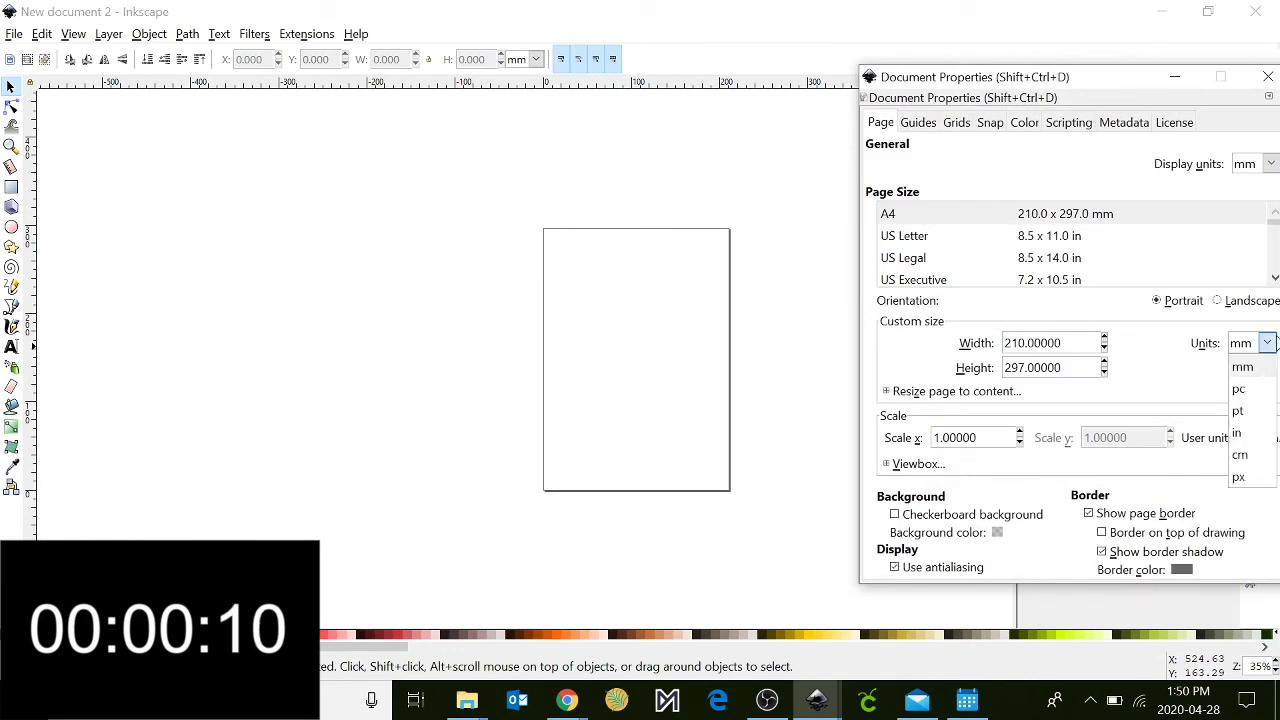
pyautogui.click(1262, 447)
pyautogui.click(1269, 164)
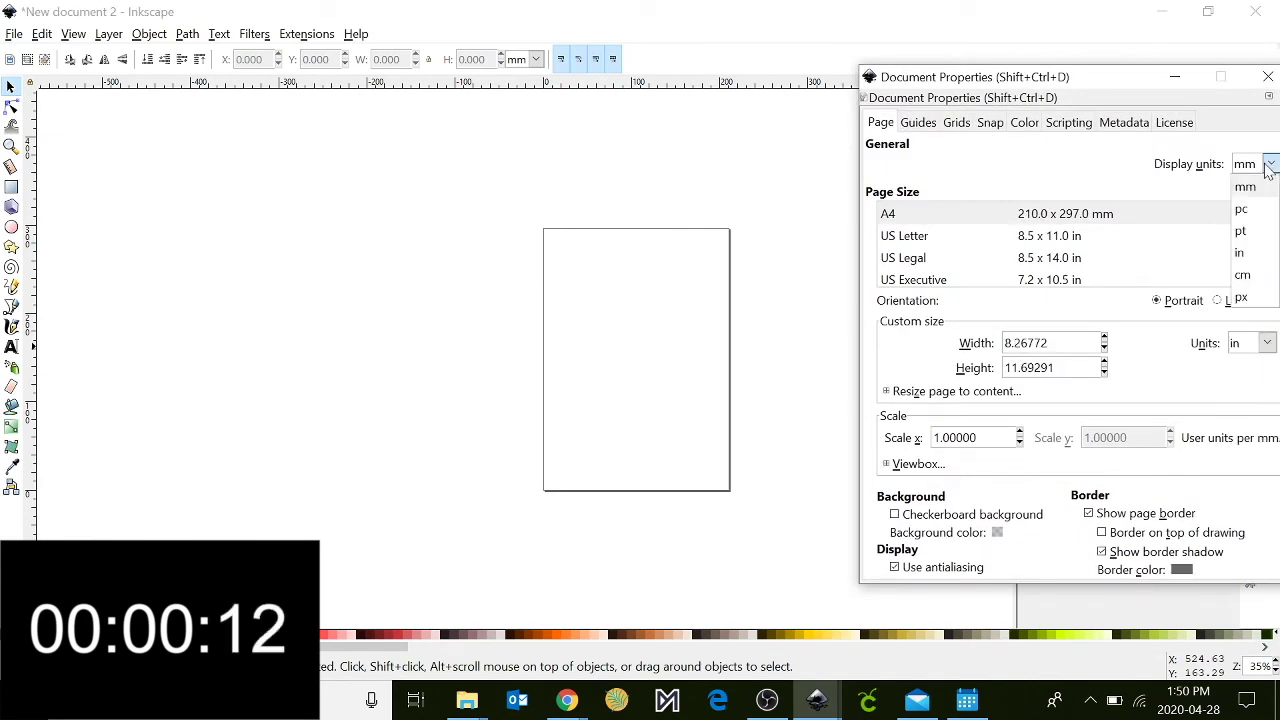
pyautogui.click(1245, 253)
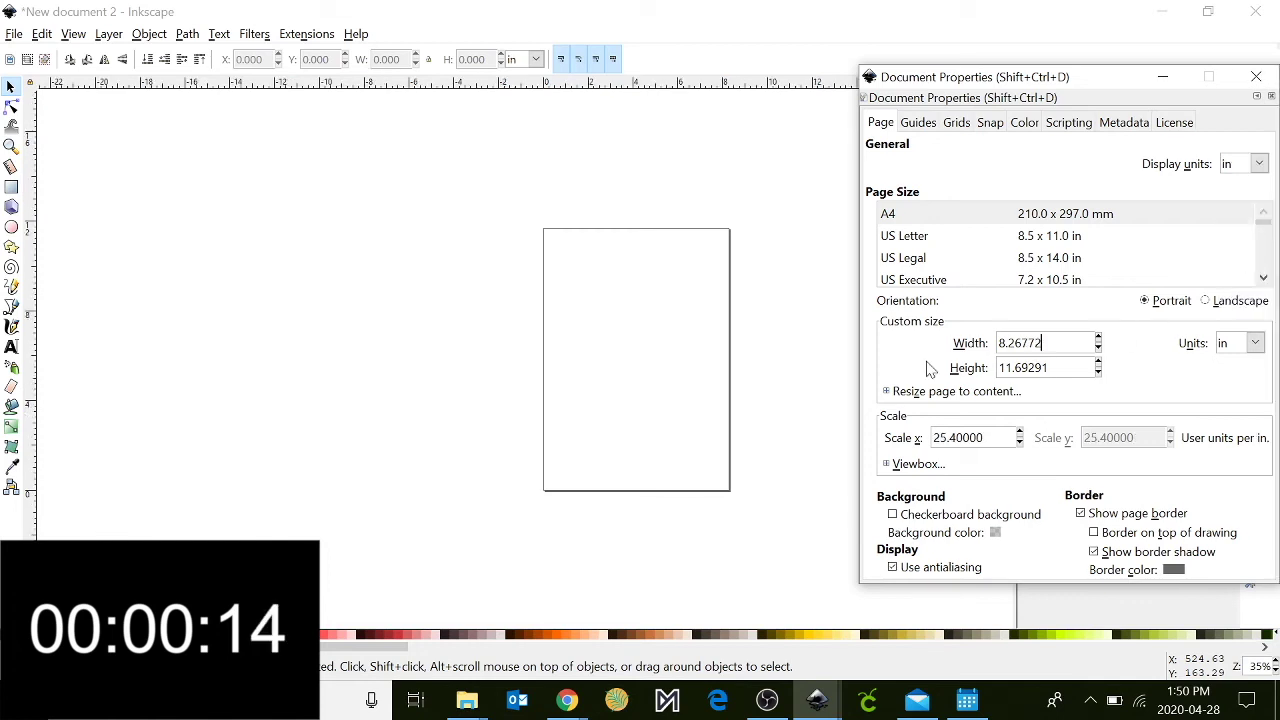
# Step: Set the page size to 2.5 in wide by 3 in high and close the document properties
pyautogui.doubleClick(1041, 343)
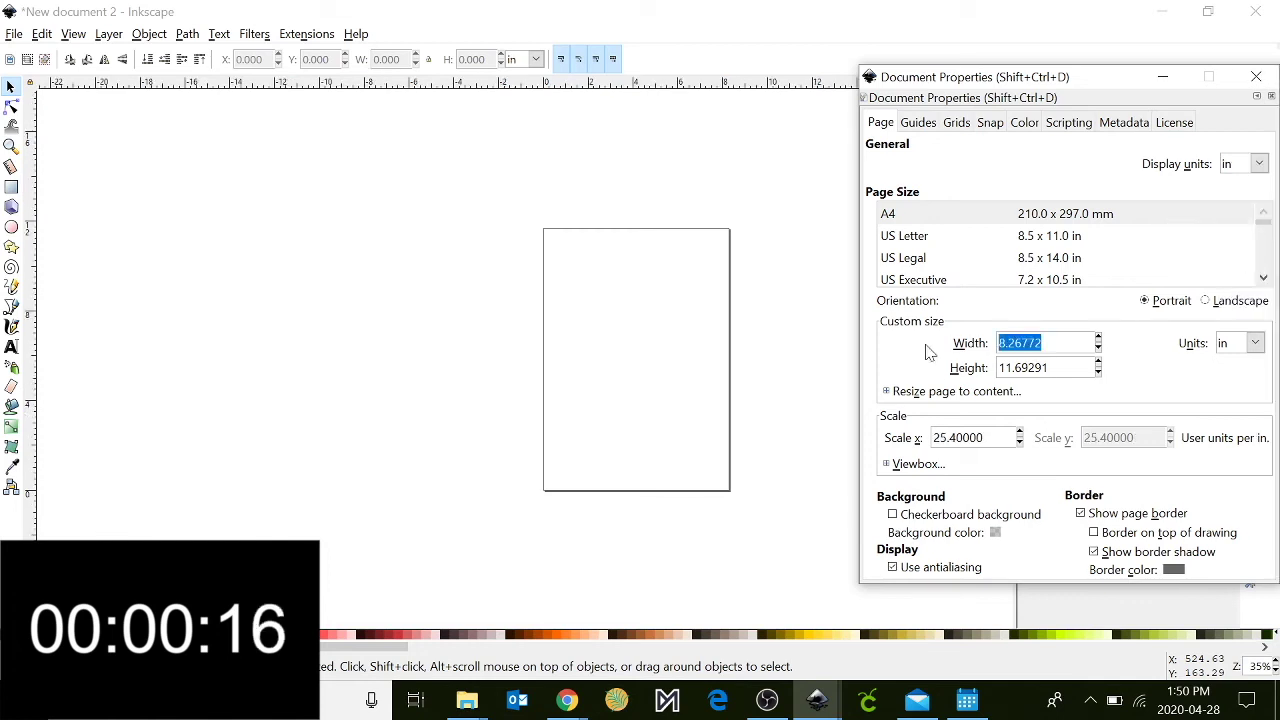
pyautogui.write('2.5')
pyautogui.press('Tab')
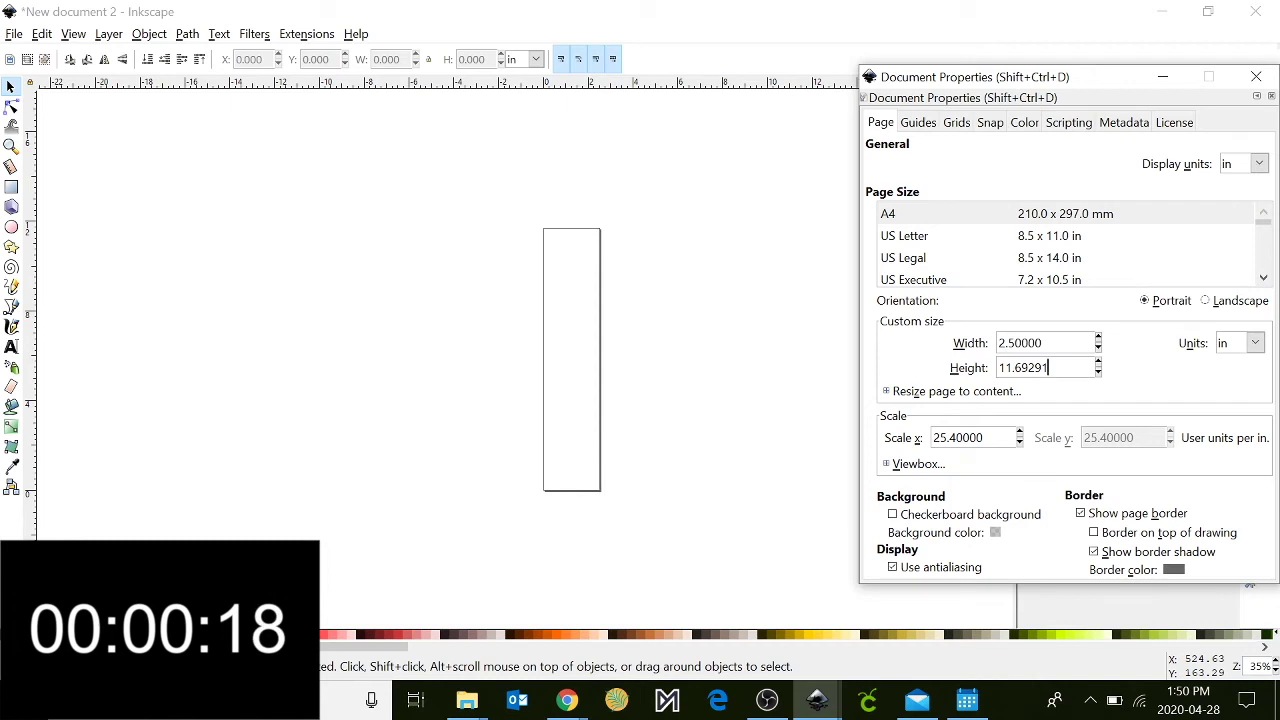
pyautogui.write('3')
pyautogui.press('Return')
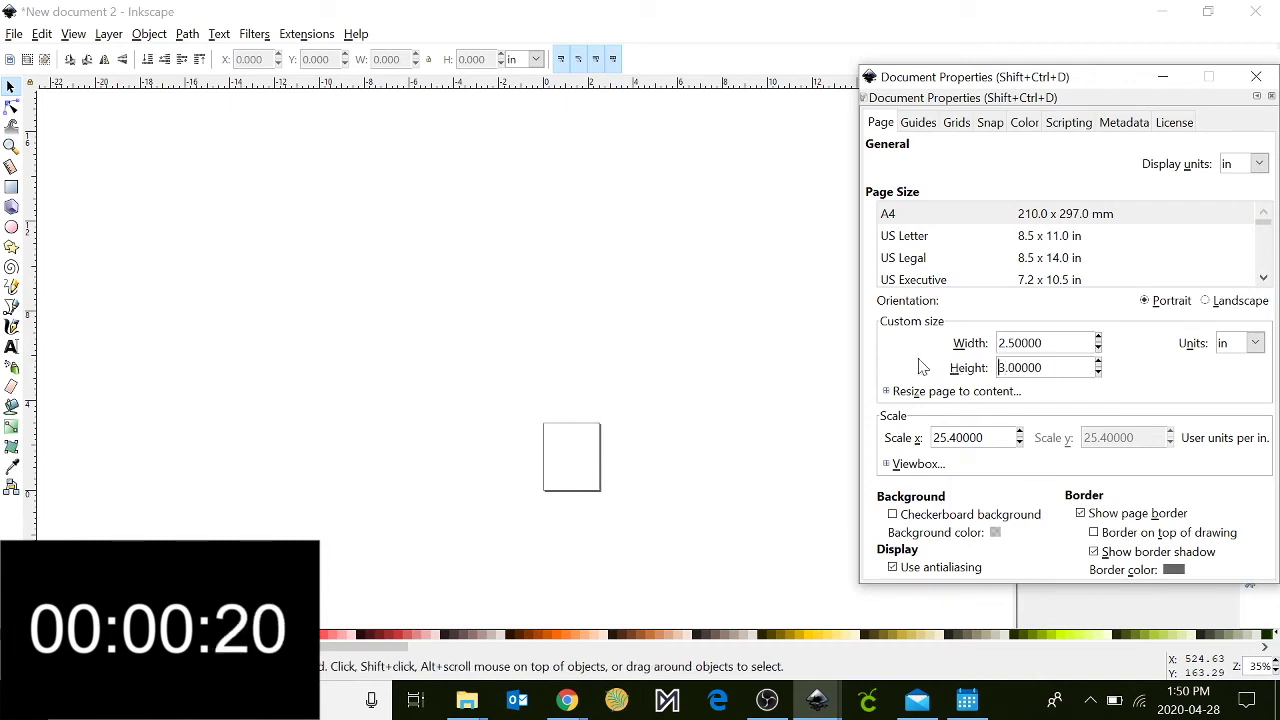
pyautogui.click(590, 423)
pyautogui.press('+')
pyautogui.press('+')
pyautogui.press('+')
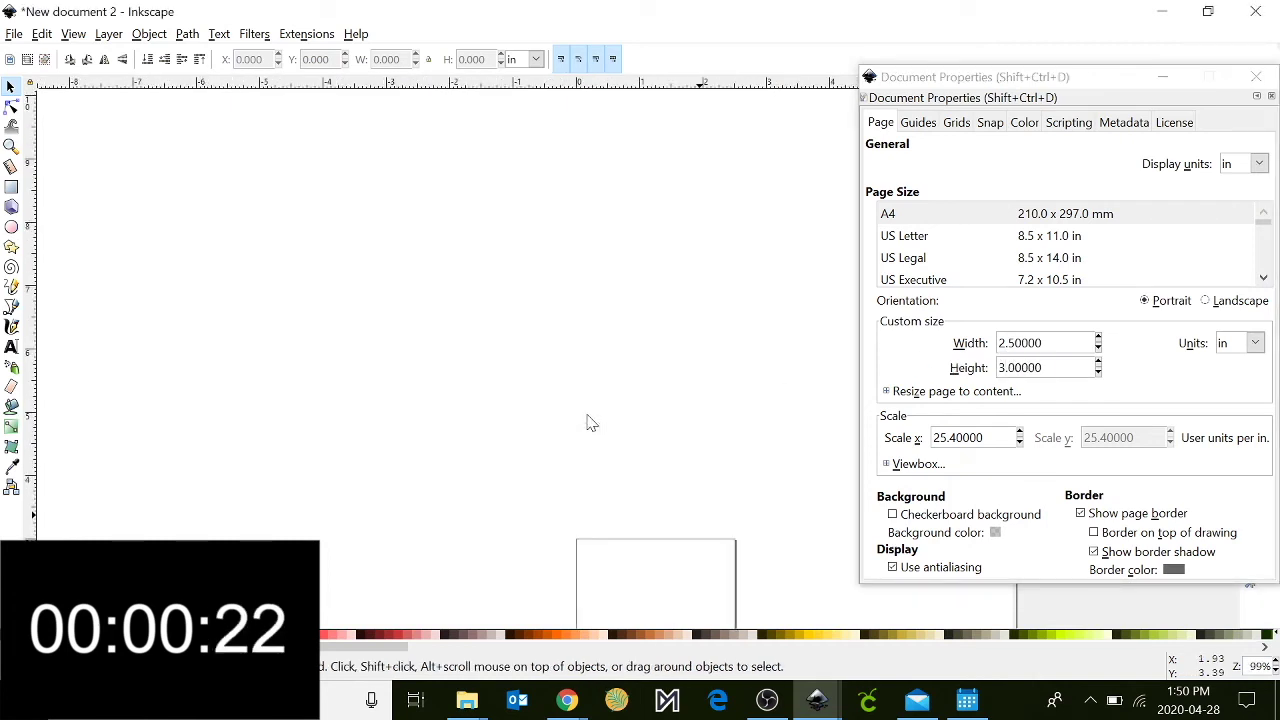
pyautogui.click(1256, 76)
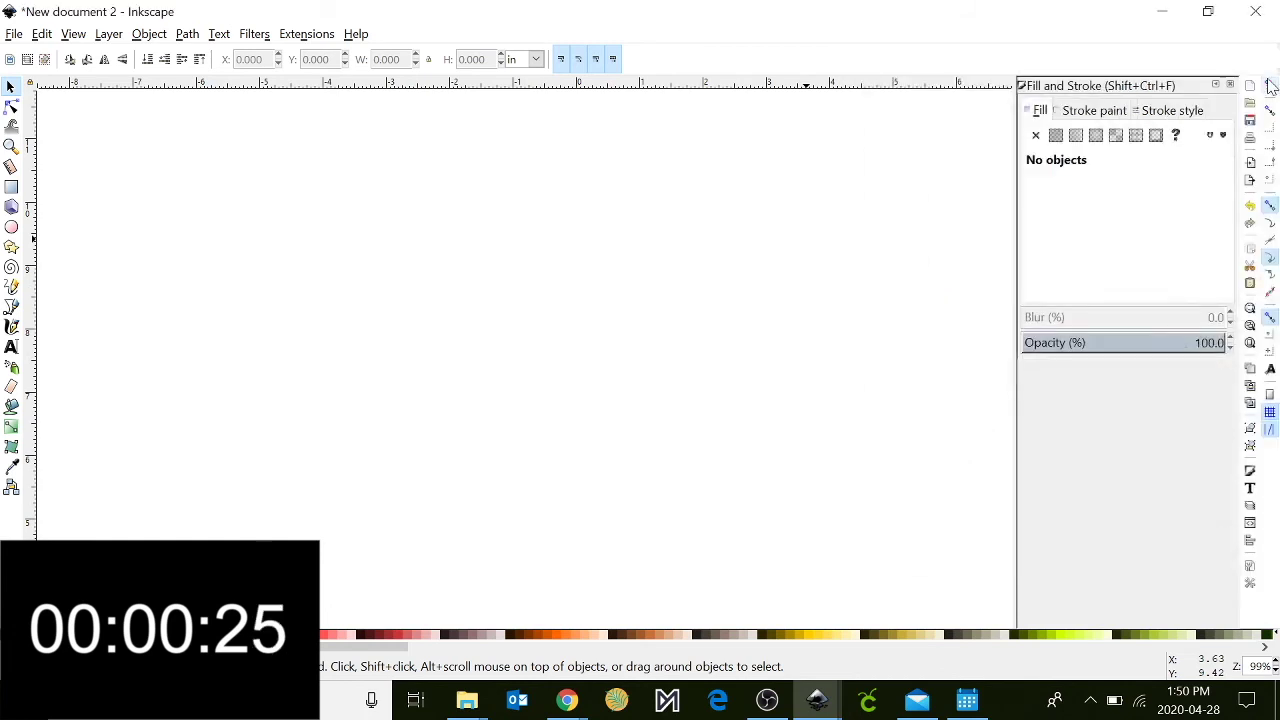
pyautogui.click(1251, 342)
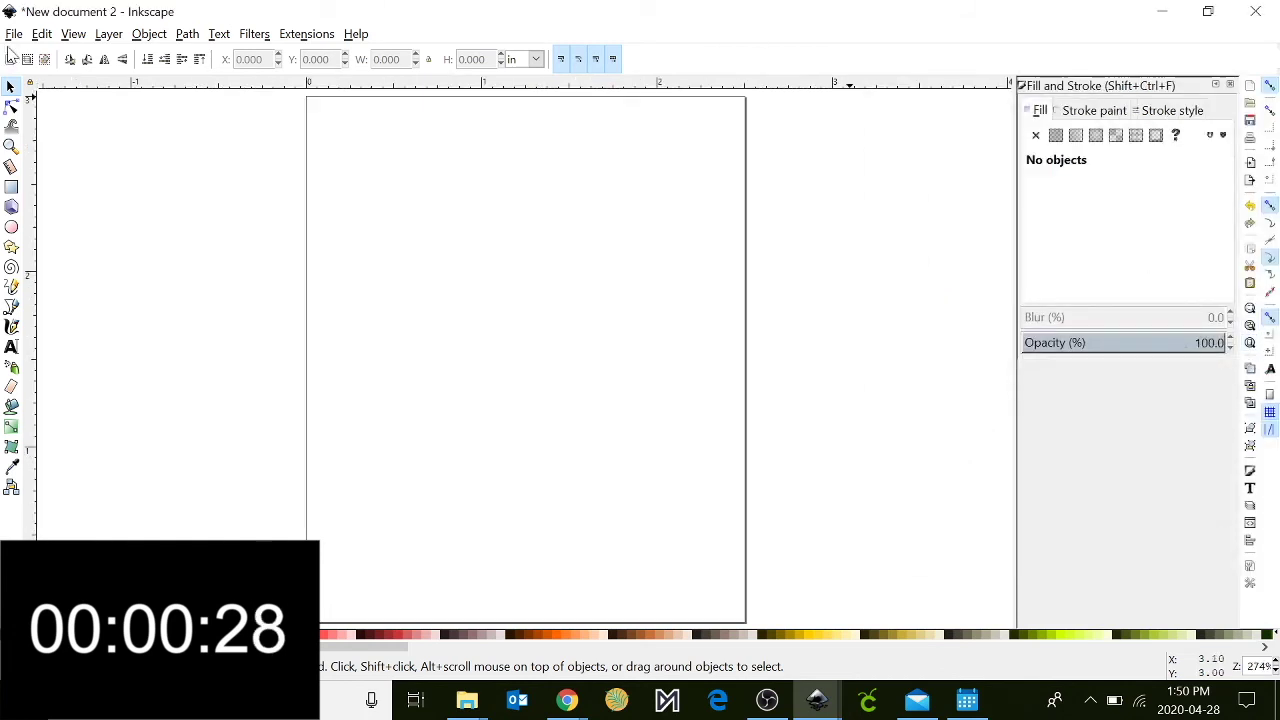
# Step: Draw a rounded outline about 2.36 by 2.85 in just inside the page, with no fill and a flat black stroke
pyautogui.click(11, 187)
pyautogui.moveTo(322, 110); pyautogui.dragTo(736, 612)
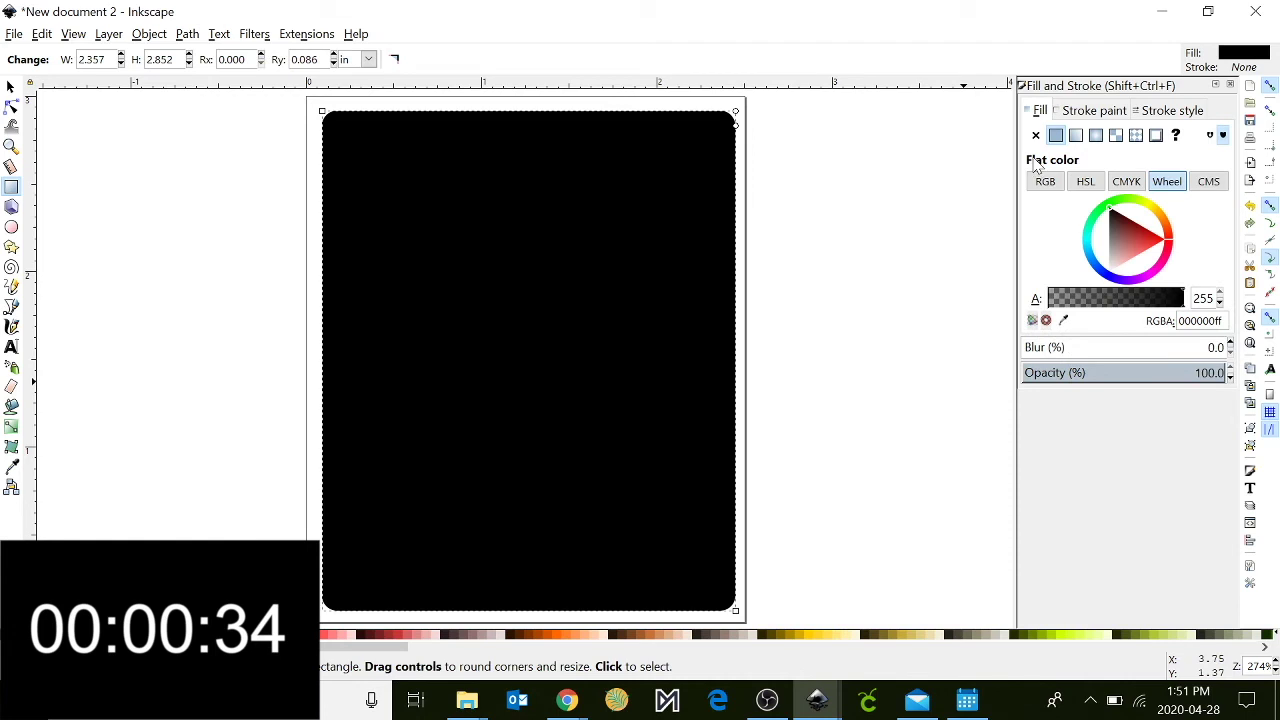
pyautogui.click(1036, 135)
pyautogui.click(1075, 114)
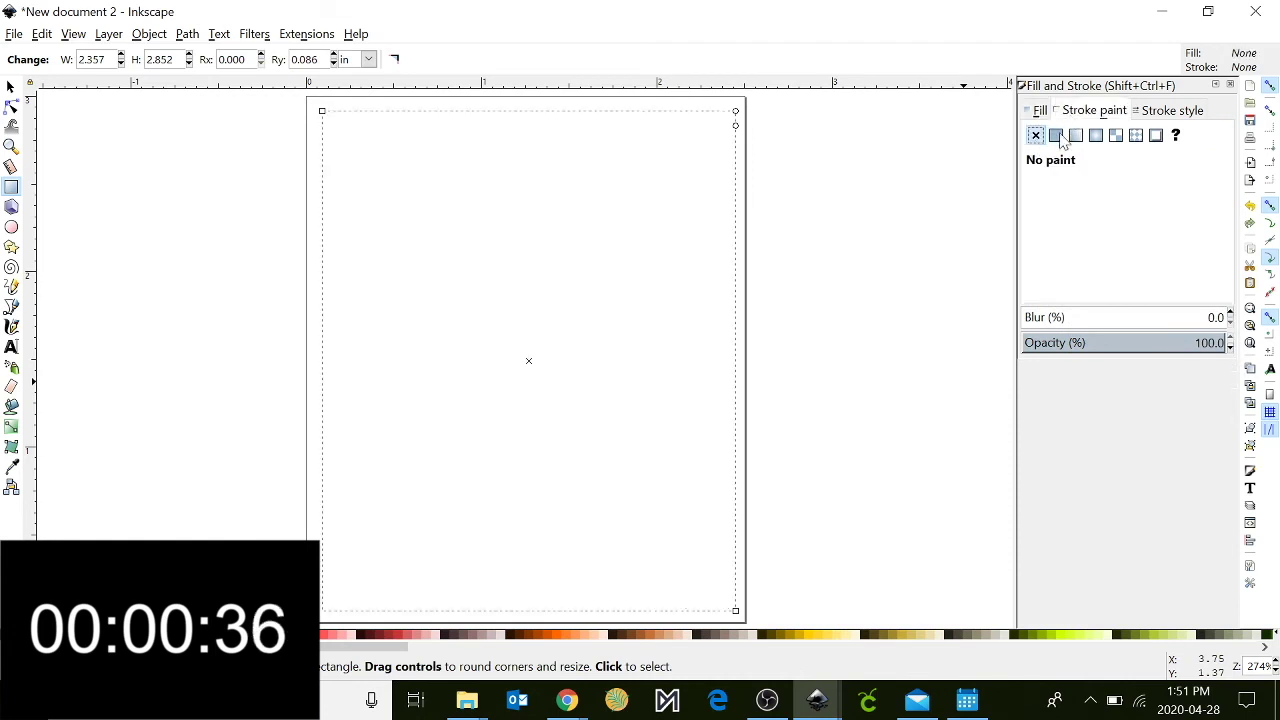
pyautogui.click(1056, 135)
# Step: Draw a rounded hanging slot near the outline's top edge, shrink it to about 0.49 by 0.13 in and move it slightly down
pyautogui.moveTo(462, 128); pyautogui.dragTo(577, 164)
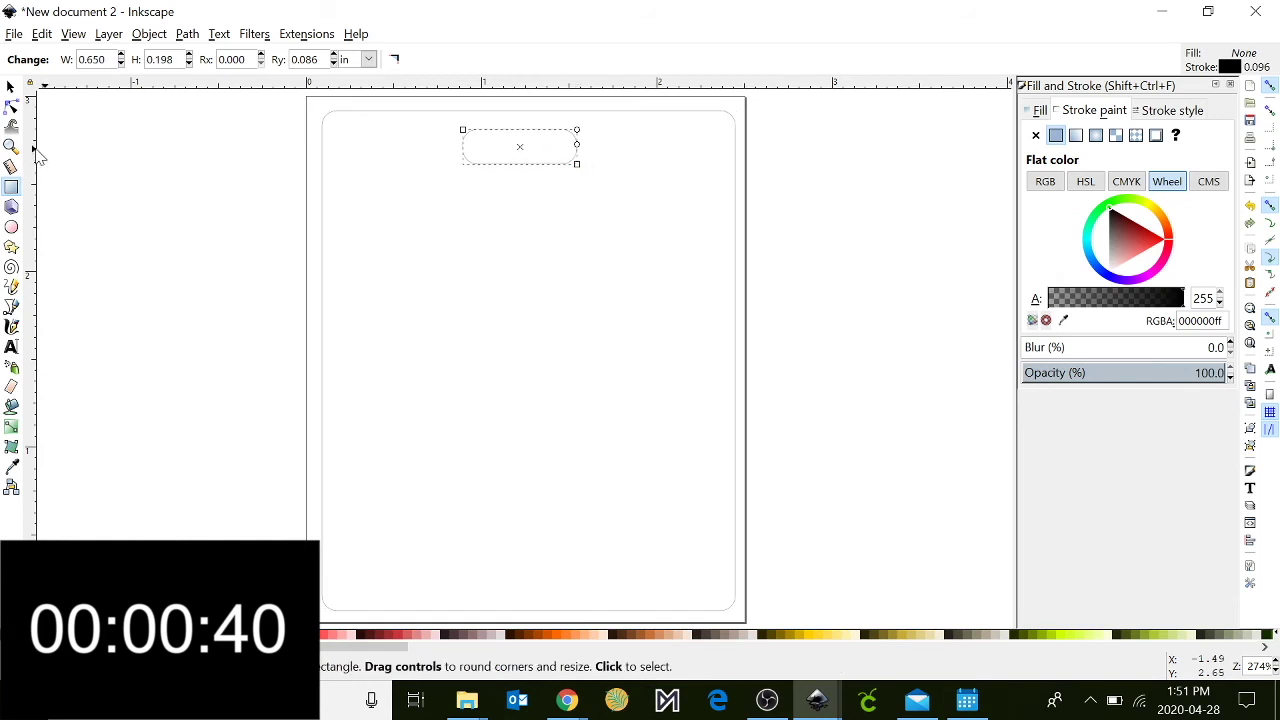
pyautogui.click(10, 86)
pyautogui.moveTo(458, 173); pyautogui.dragTo(486, 160)
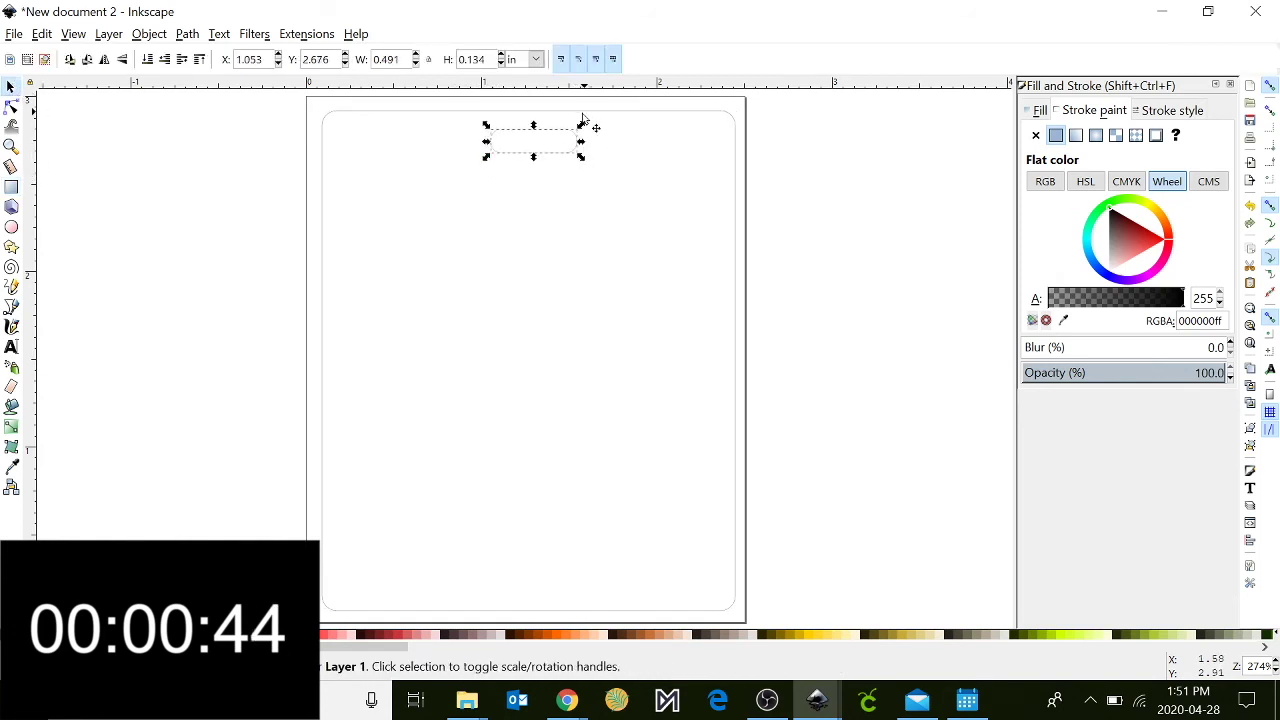
pyautogui.moveTo(562, 140); pyautogui.dragTo(565, 159)
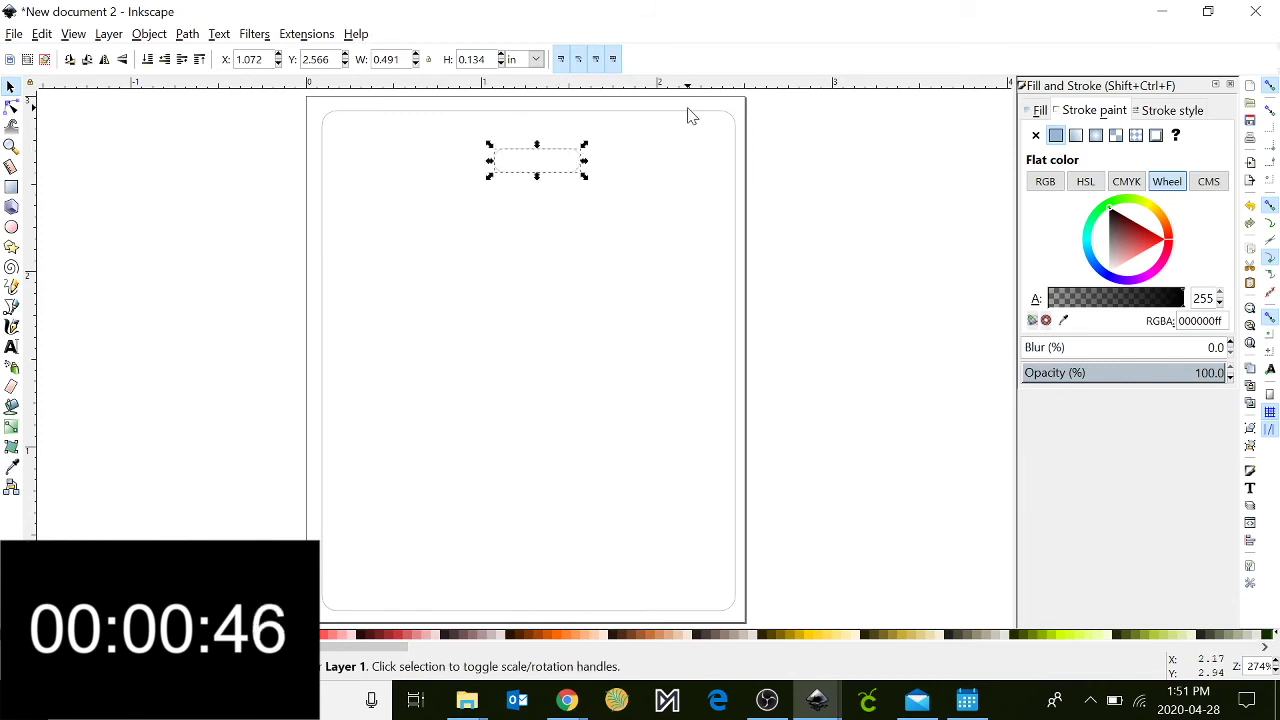
# Step: Resize the outline to about 2.37 by 2.87 in and reposition the slot near the centre of its top edge
pyautogui.click(735, 121)
pyautogui.moveTo(743, 109)
pyautogui.mouseDown()
pyautogui.moveTo(730, 116)
pyautogui.moveTo(751, 106)
pyautogui.mouseUp()
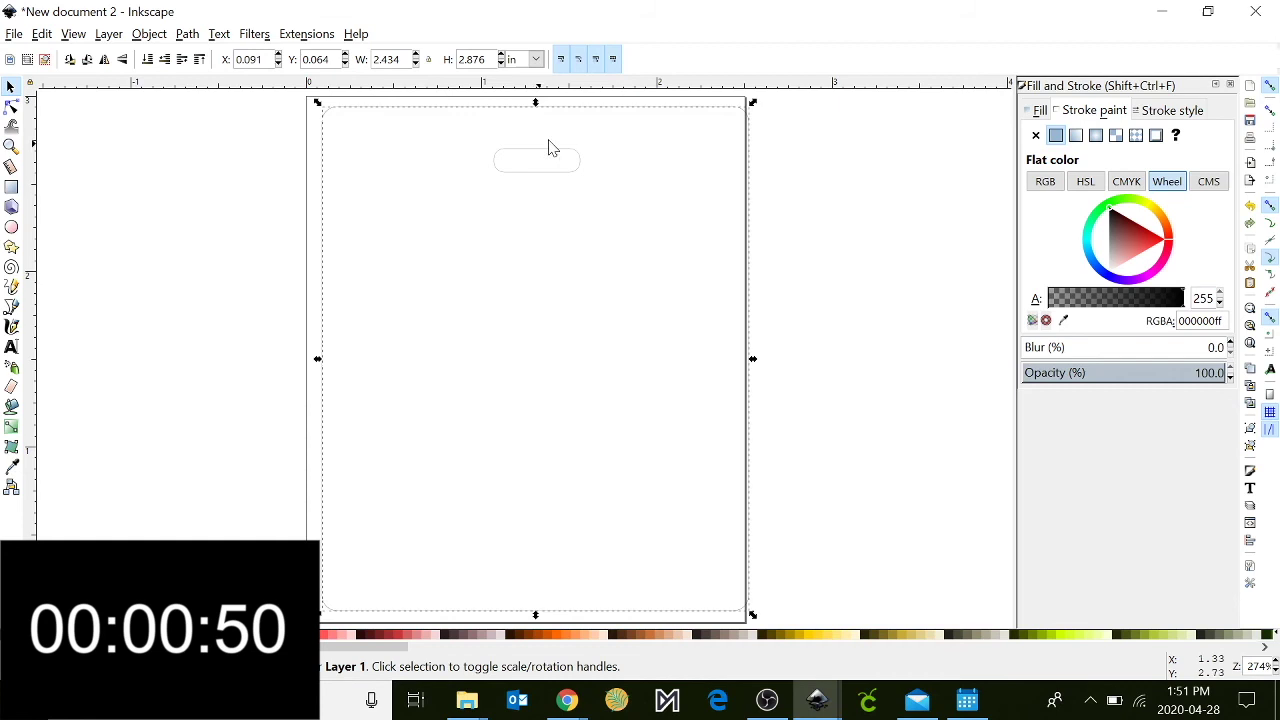
pyautogui.moveTo(751, 108); pyautogui.dragTo(735, 112)
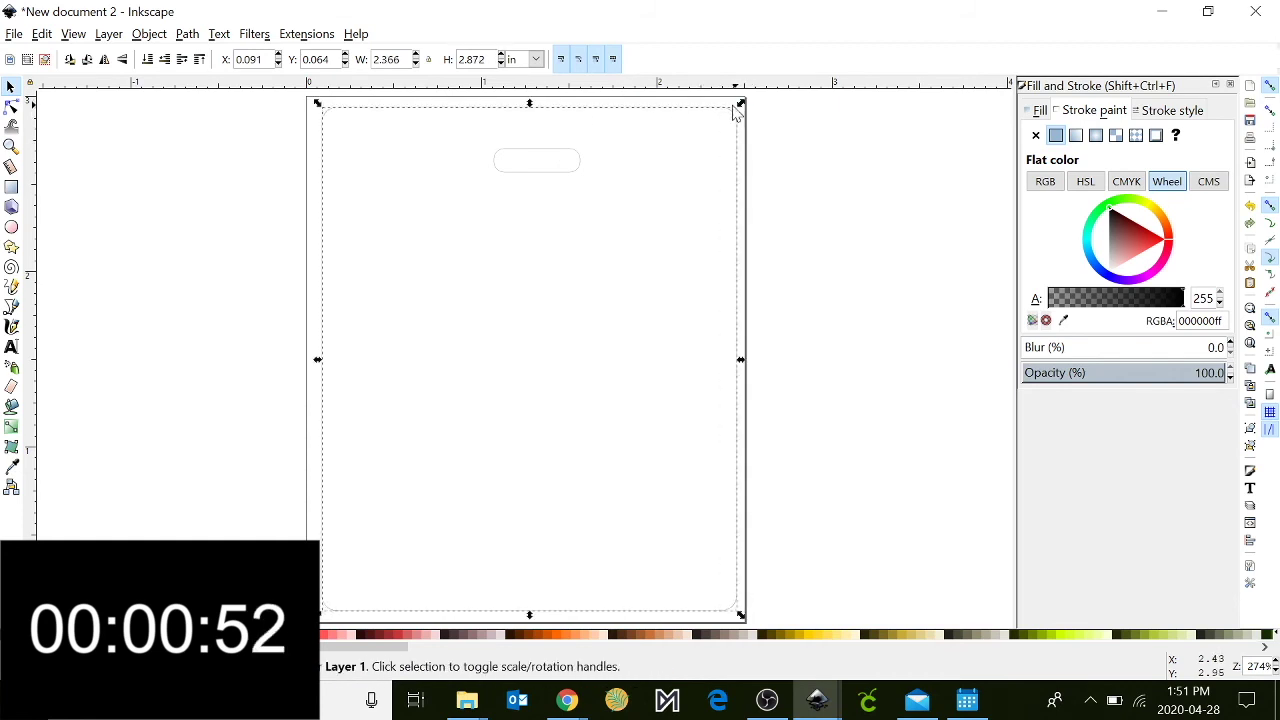
pyautogui.moveTo(557, 157); pyautogui.dragTo(533, 147)
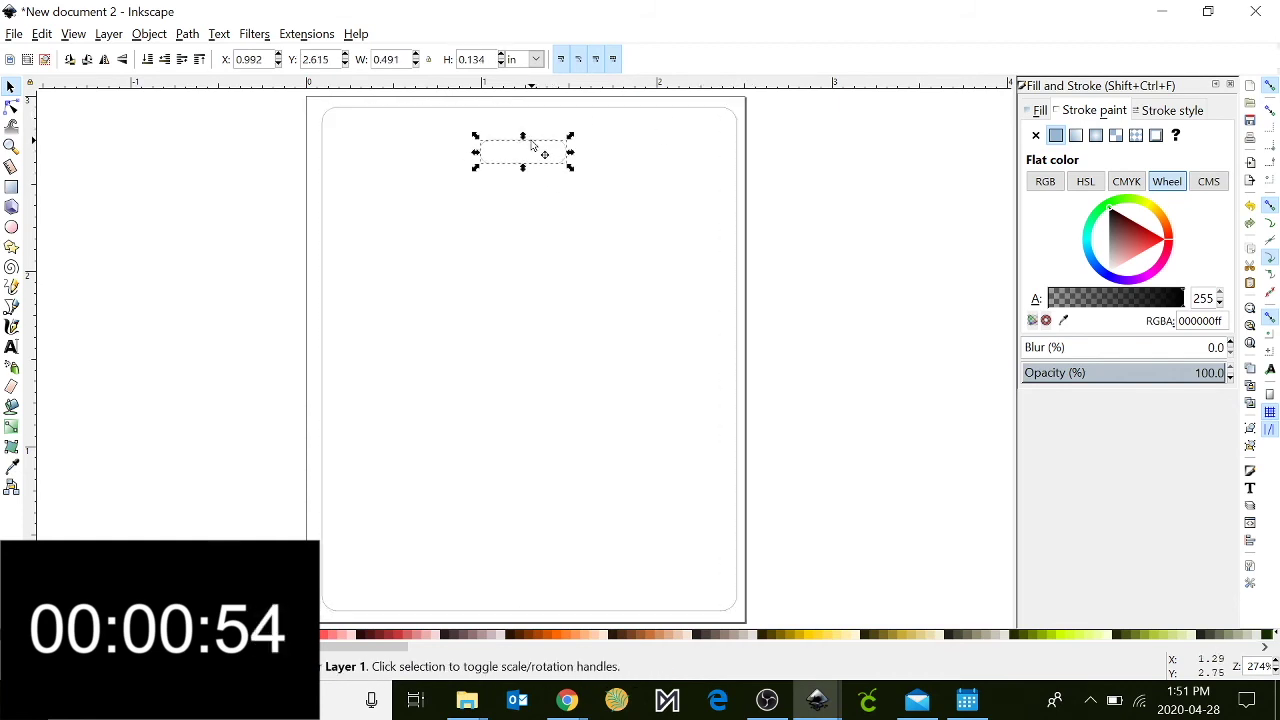
# Step: Add the text "Keychain" and move it below the hanging slot so it fits inside the outline
pyautogui.click(12, 347)
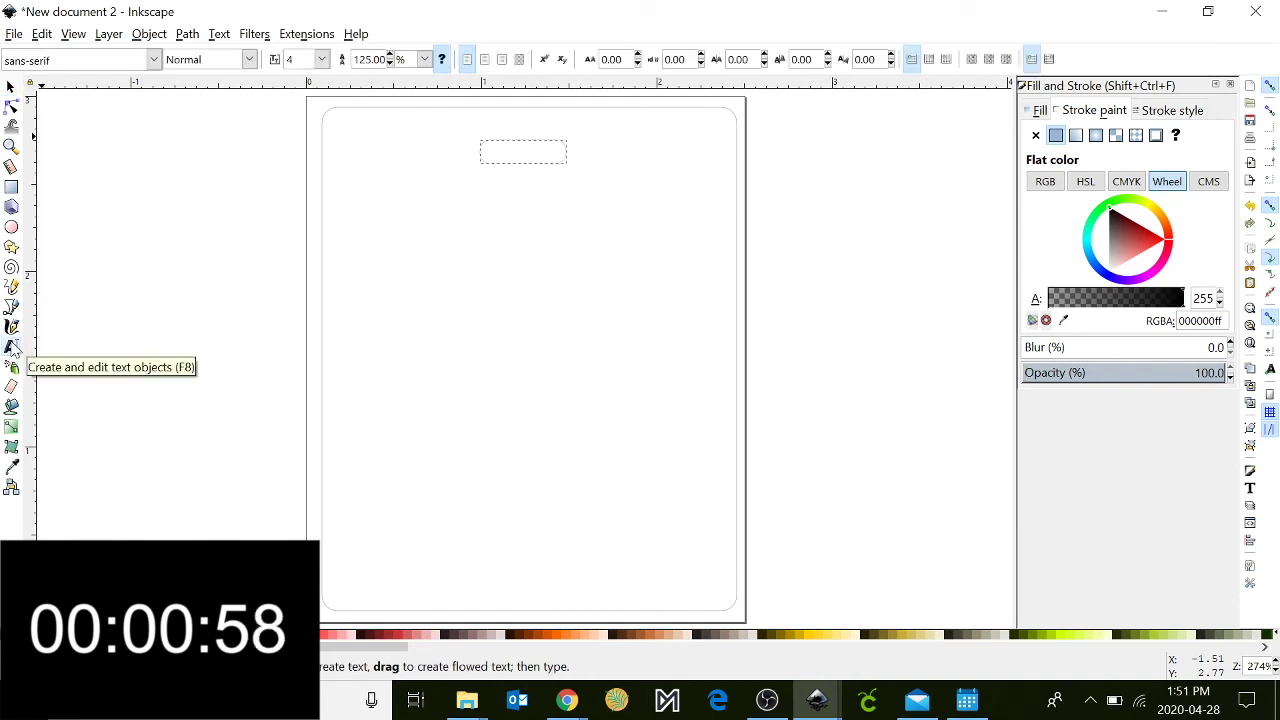
pyautogui.click(401, 311)
pyautogui.write('Key')
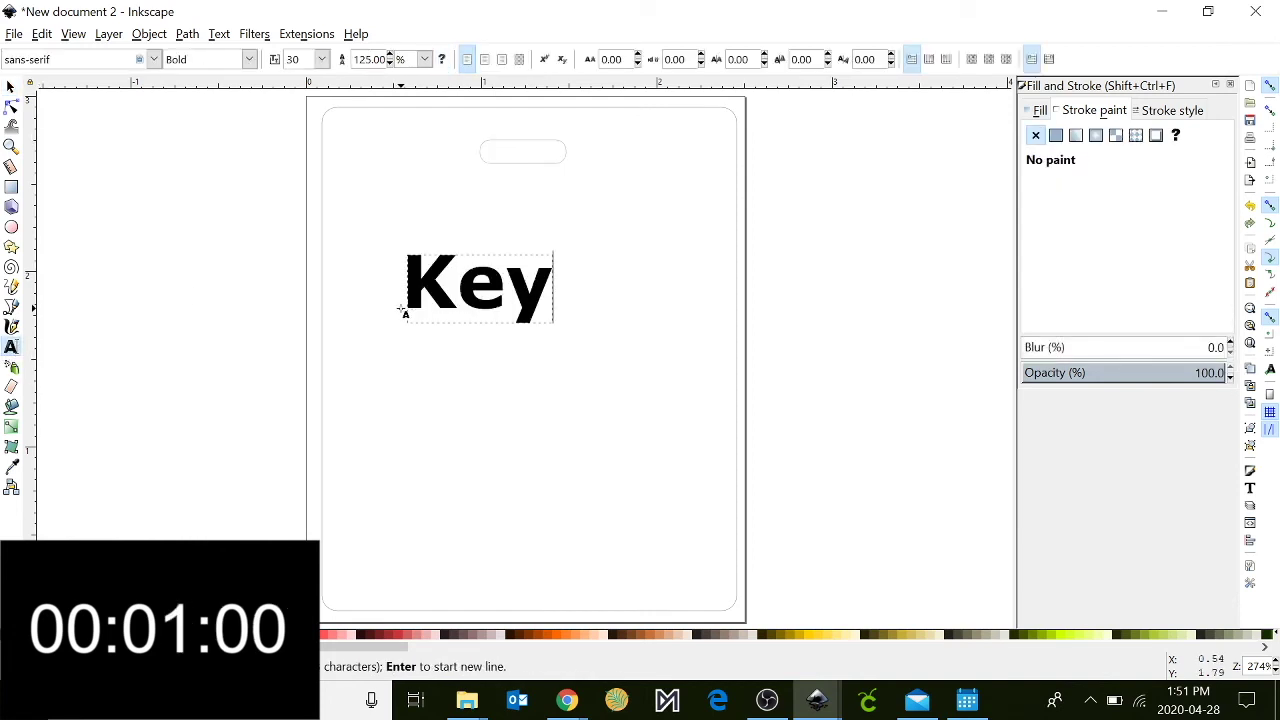
pyautogui.write('chain')
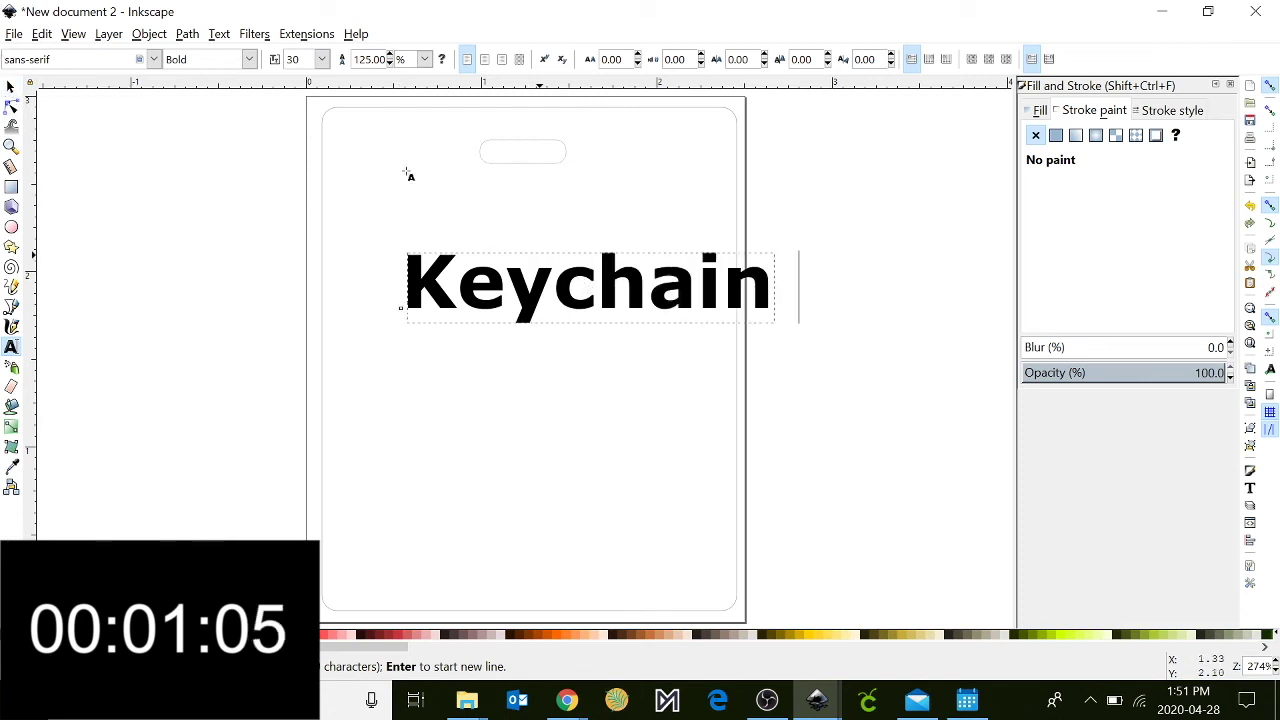
pyautogui.click(10, 87)
pyautogui.moveTo(539, 318); pyautogui.dragTo(488, 299)
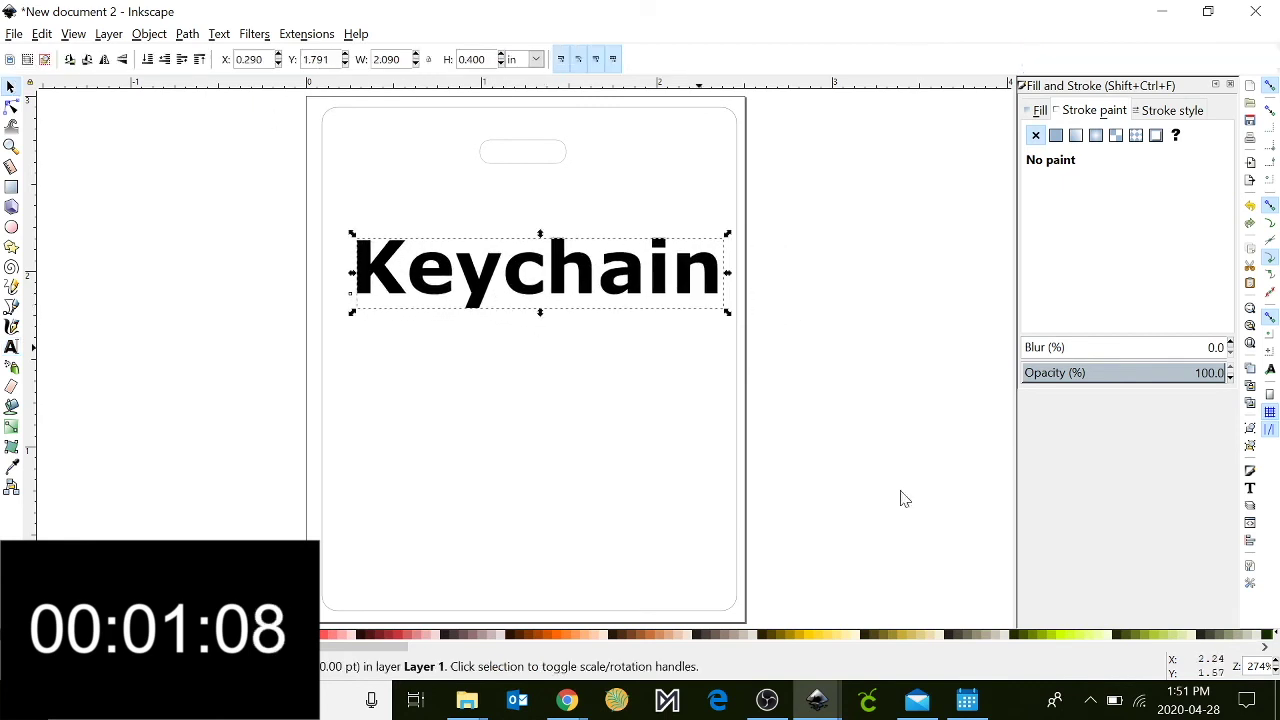
# Step: Change the Keychain text's font to Algerian
pyautogui.click(1250, 489)
pyautogui.click(1046, 203)
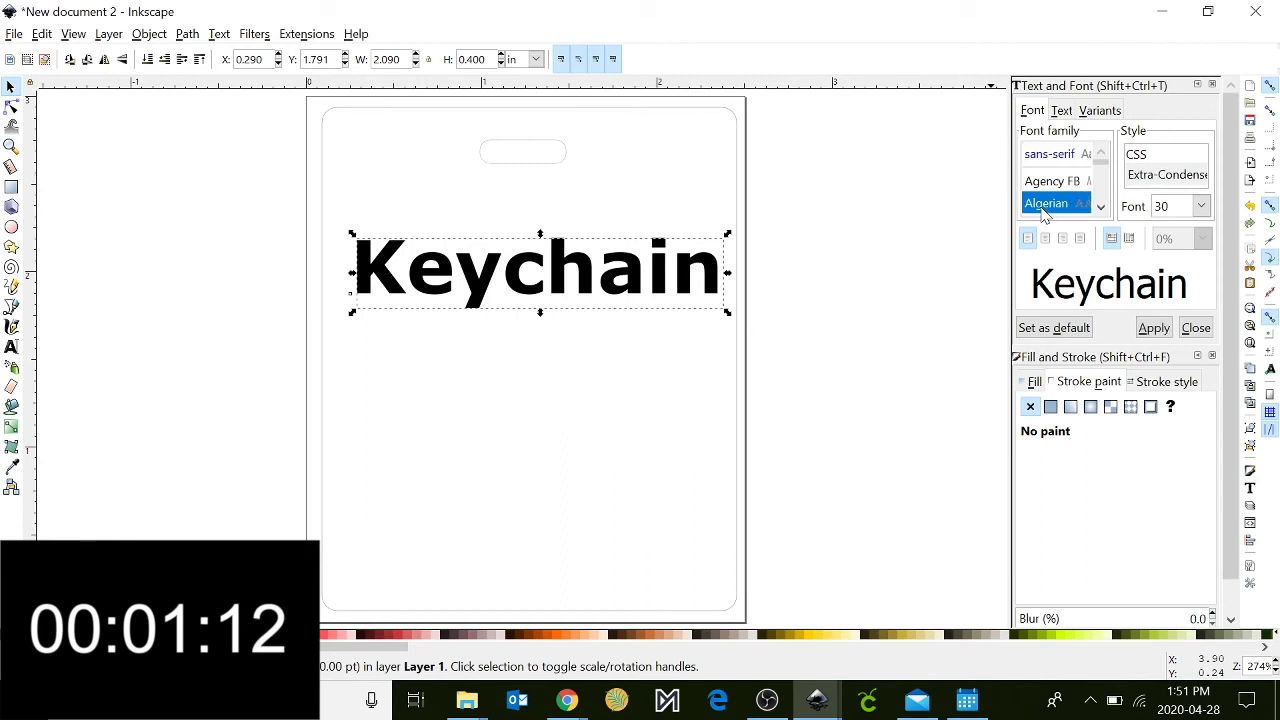
pyautogui.click(1153, 328)
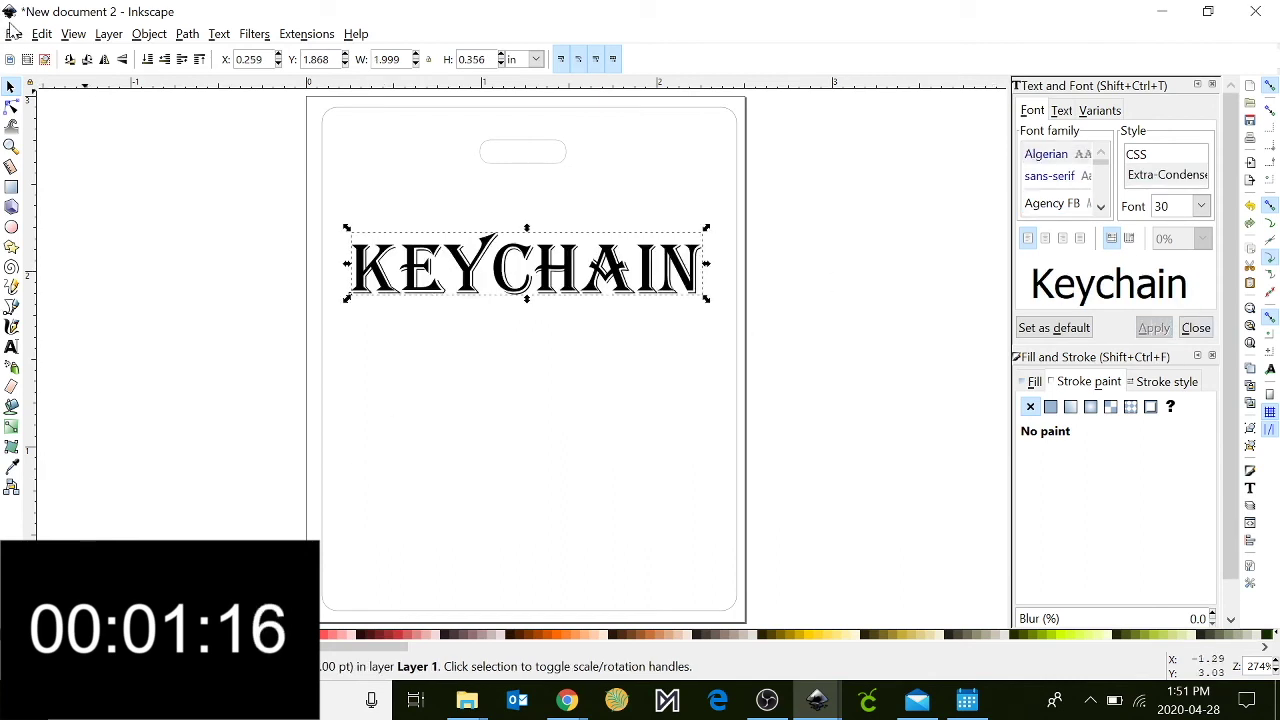
# Step: Import the black-and-white ladybug JPEG from the Desktop as an embedded image, with DPI from file and automatic rendering
pyautogui.click(13, 33)
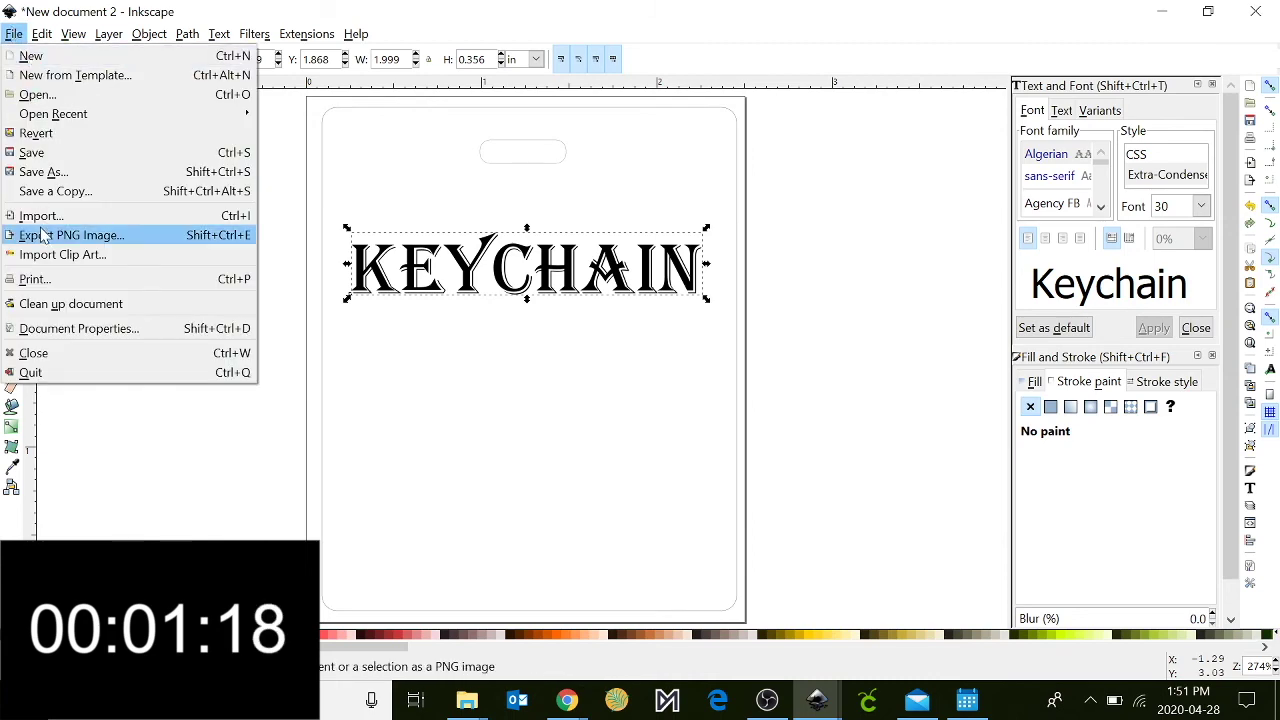
pyautogui.click(40, 216)
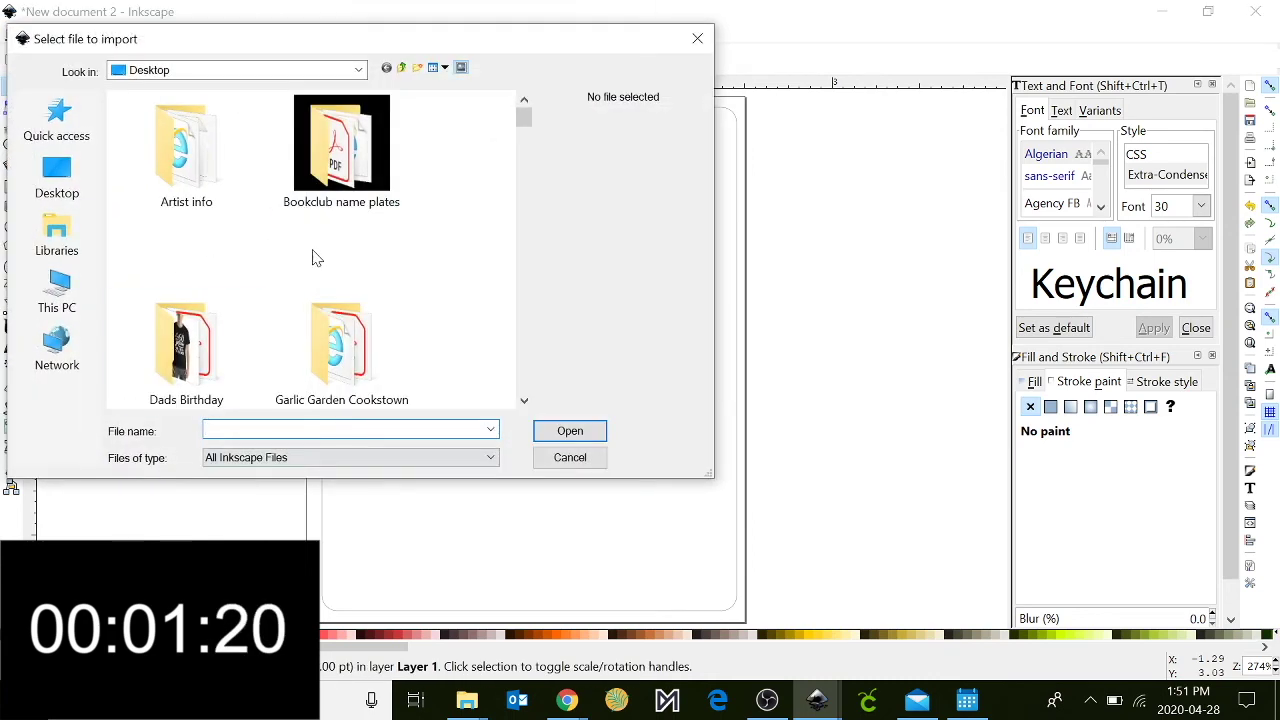
pyautogui.scroll(-15, 313, 258)
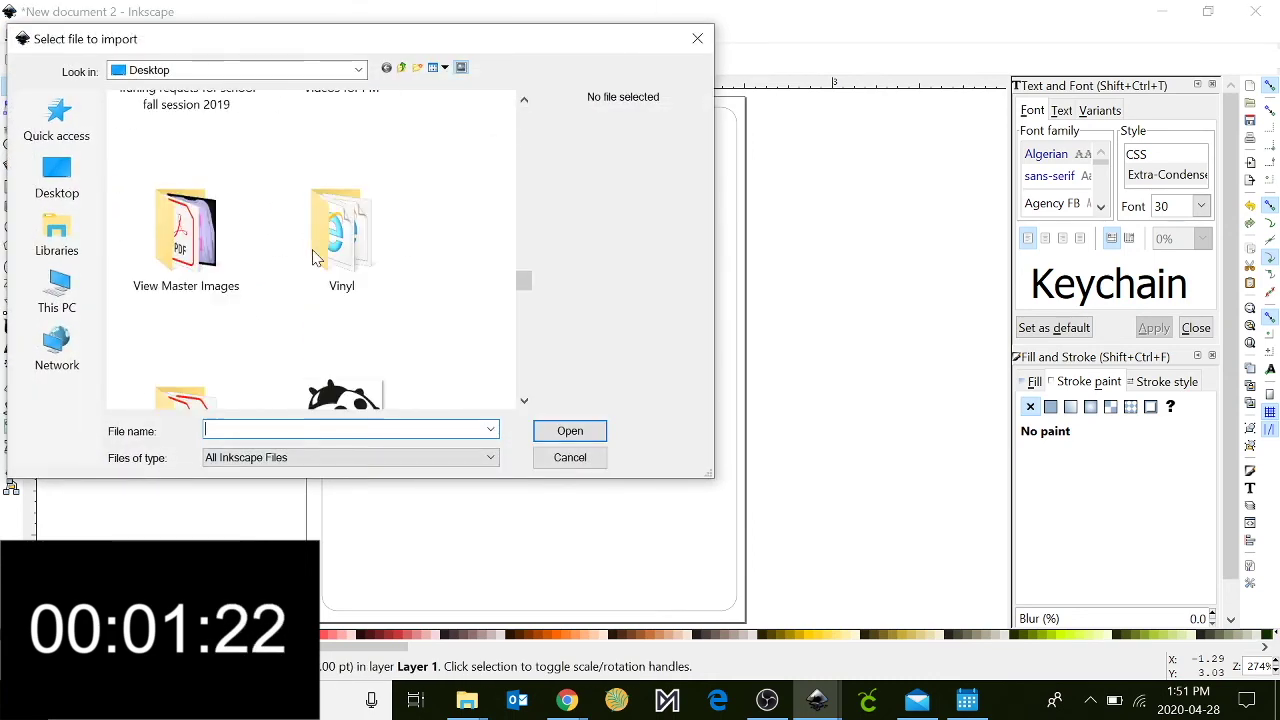
pyautogui.scroll(-5, 313, 258)
pyautogui.scroll(4, 325, 240)
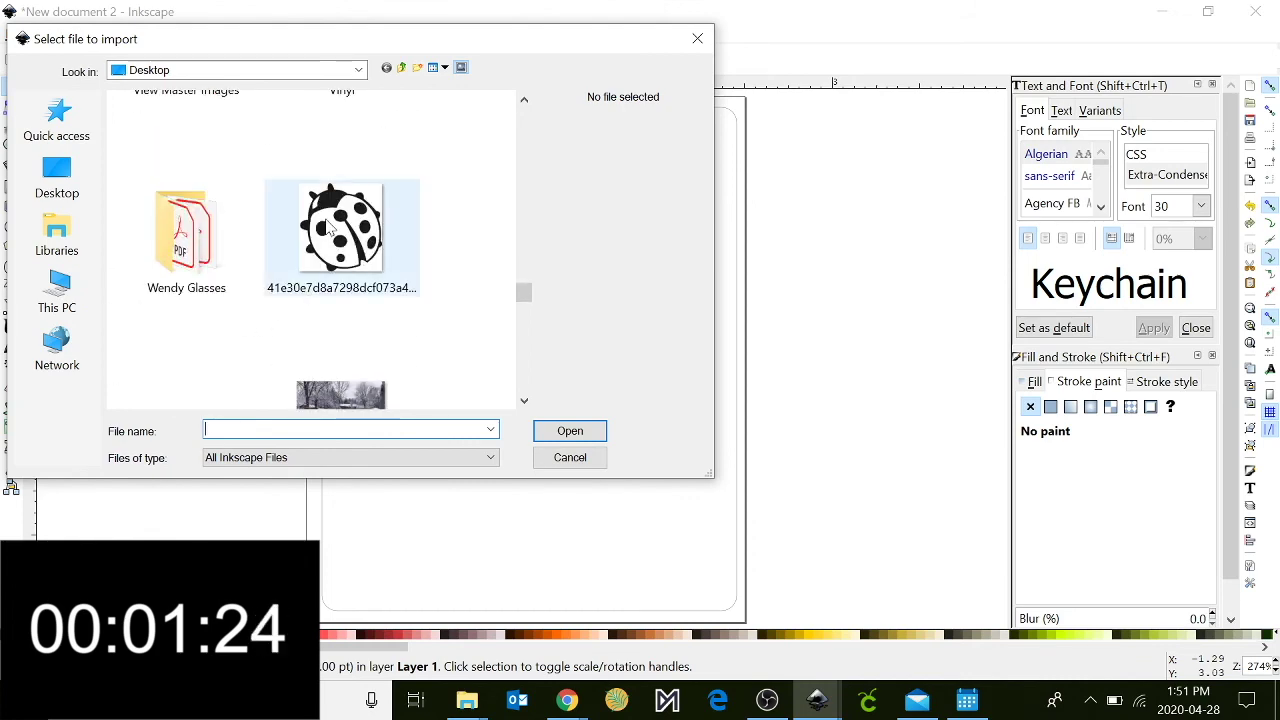
pyautogui.doubleClick(328, 228)
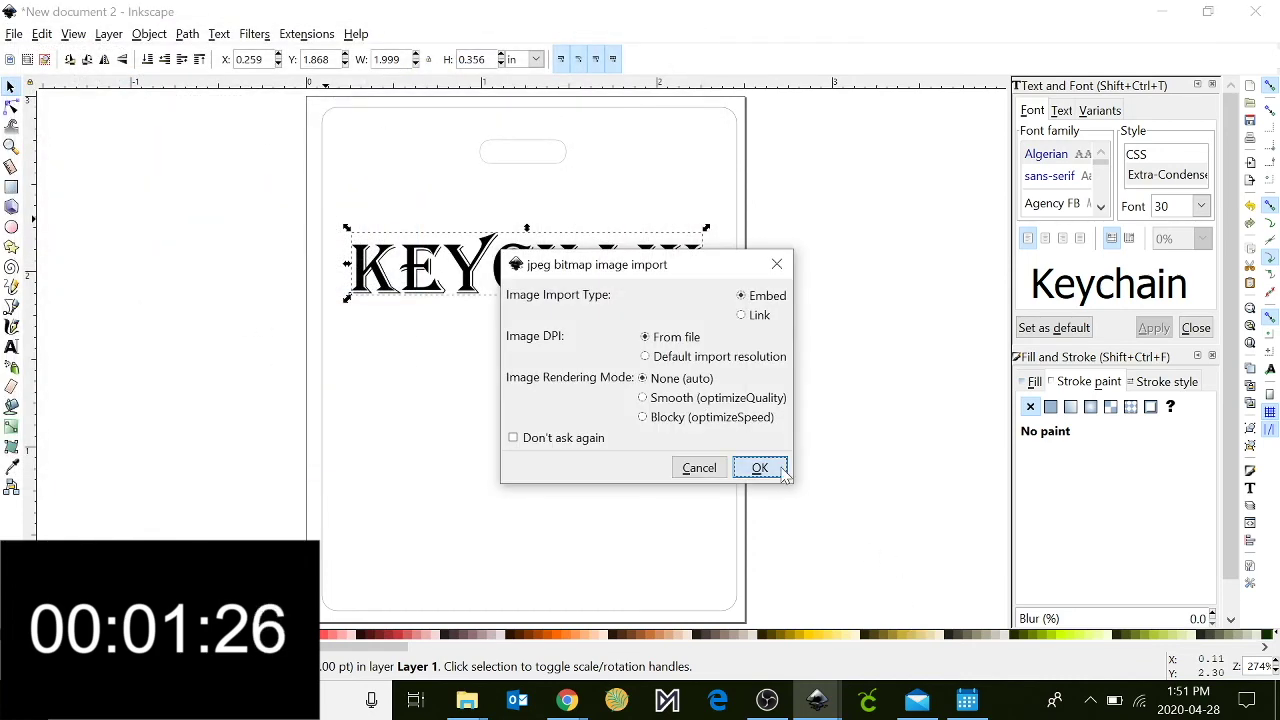
pyautogui.click(783, 472)
pyautogui.press('-')
pyautogui.press('-')
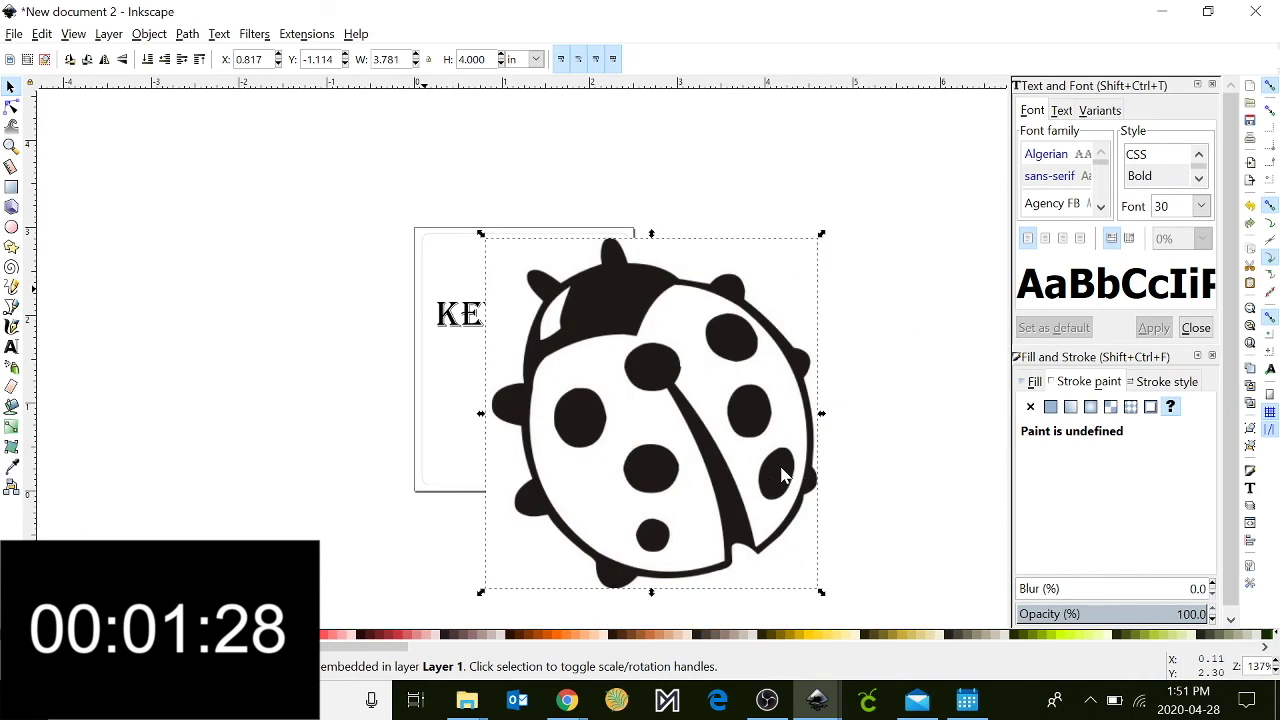
# Step: Trace the ladybug bitmap into a path by single-scan brightness cutoff with a threshold of 0.450
pyautogui.click(188, 37)
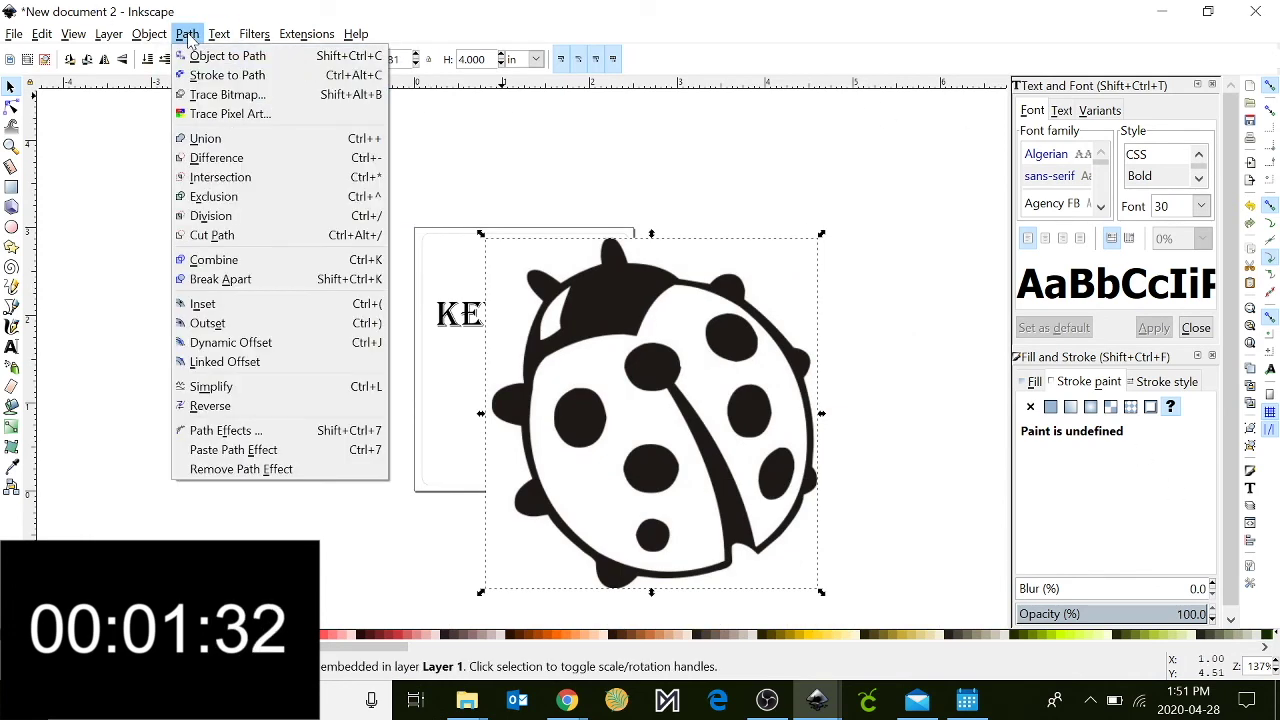
pyautogui.click(205, 94)
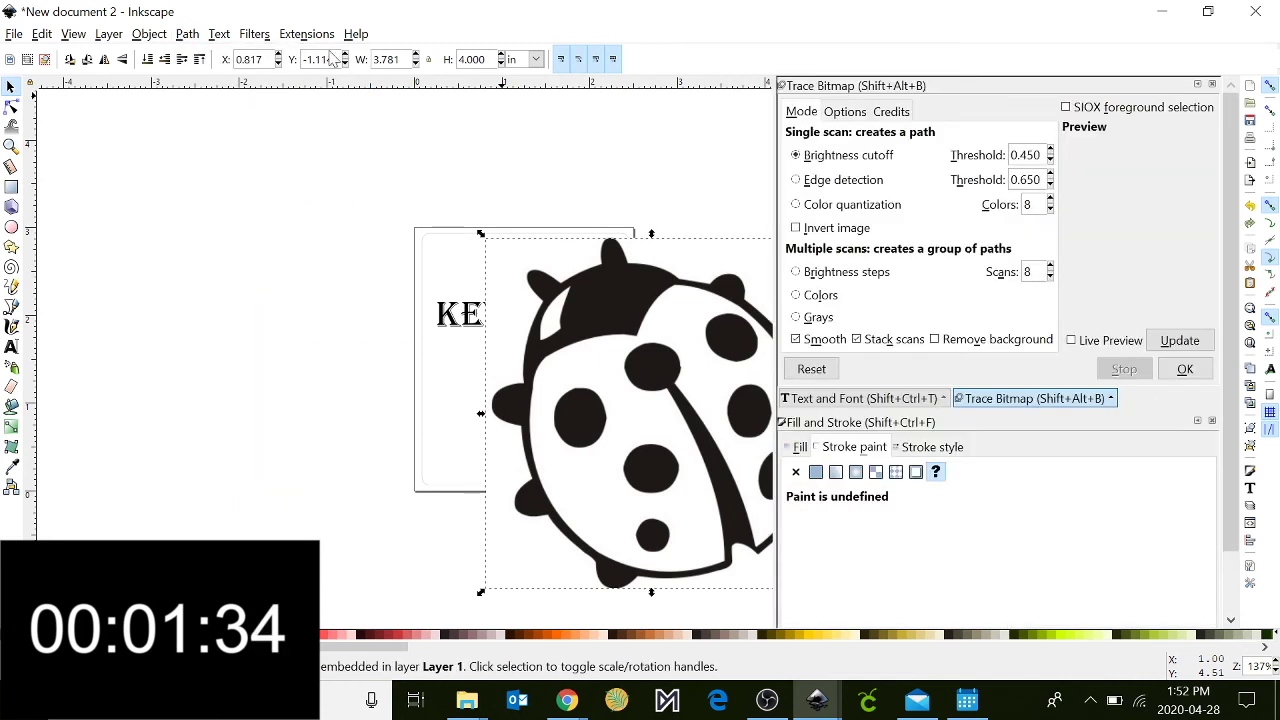
pyautogui.click(1182, 341)
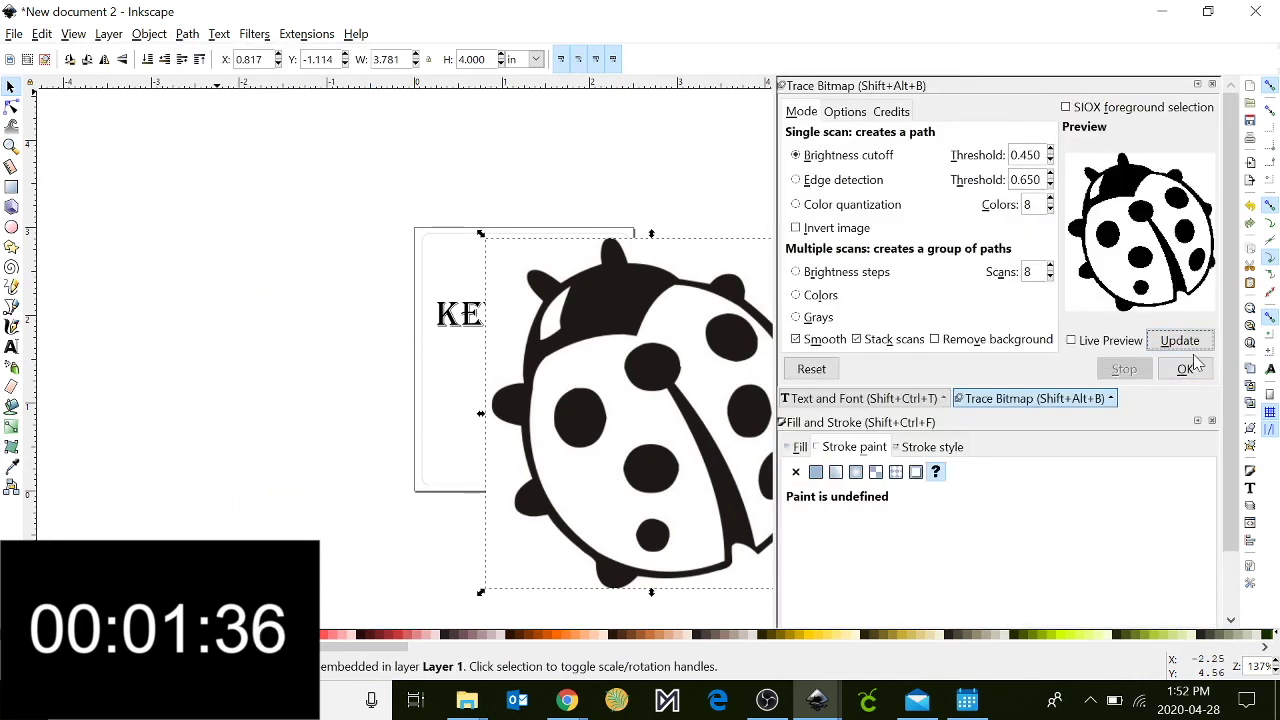
pyautogui.click(1187, 369)
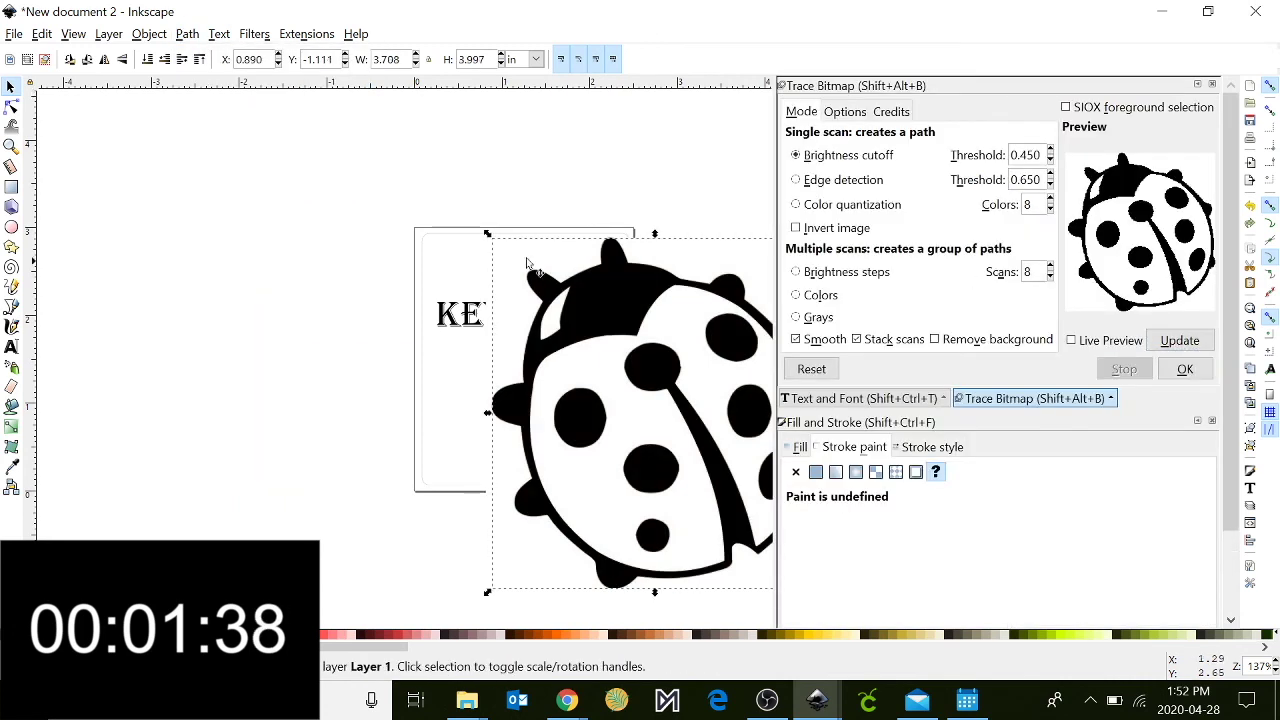
# Step: Move the traced ladybug off the page, away from the imported image, and delete the original bitmap
pyautogui.click(330, 295)
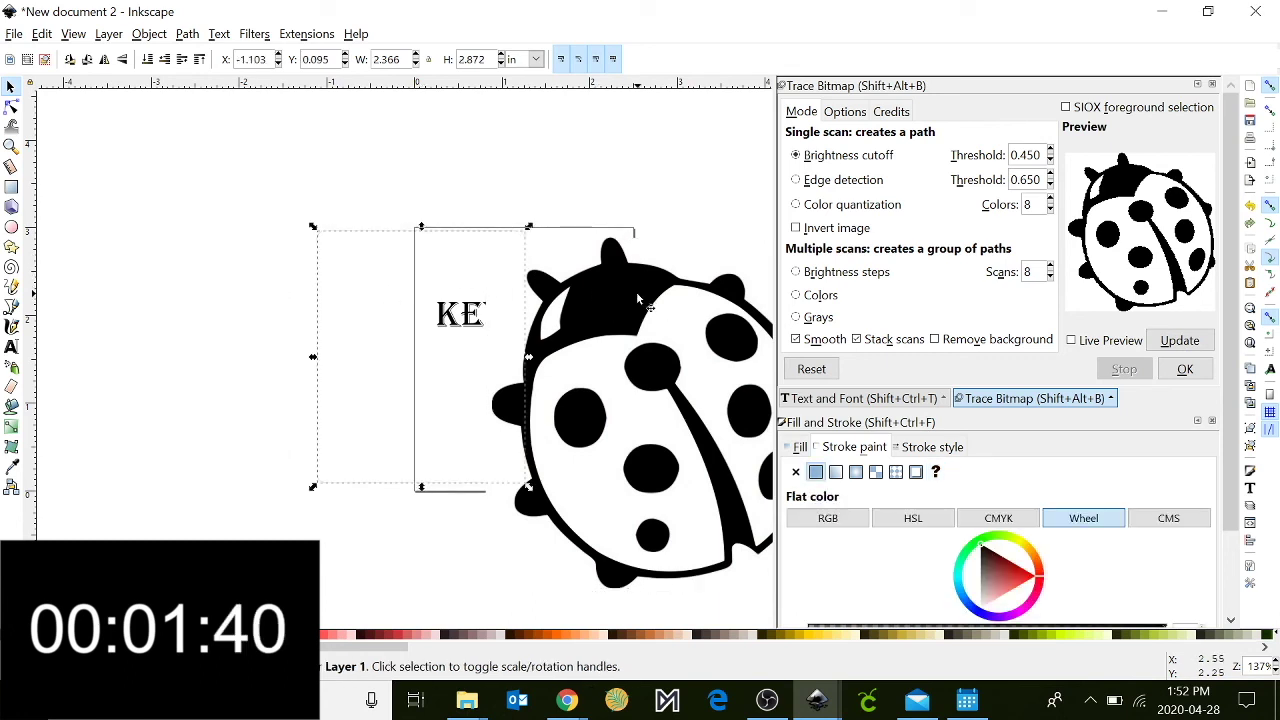
pyautogui.click(636, 291)
pyautogui.moveTo(637, 298); pyautogui.dragTo(250, 315)
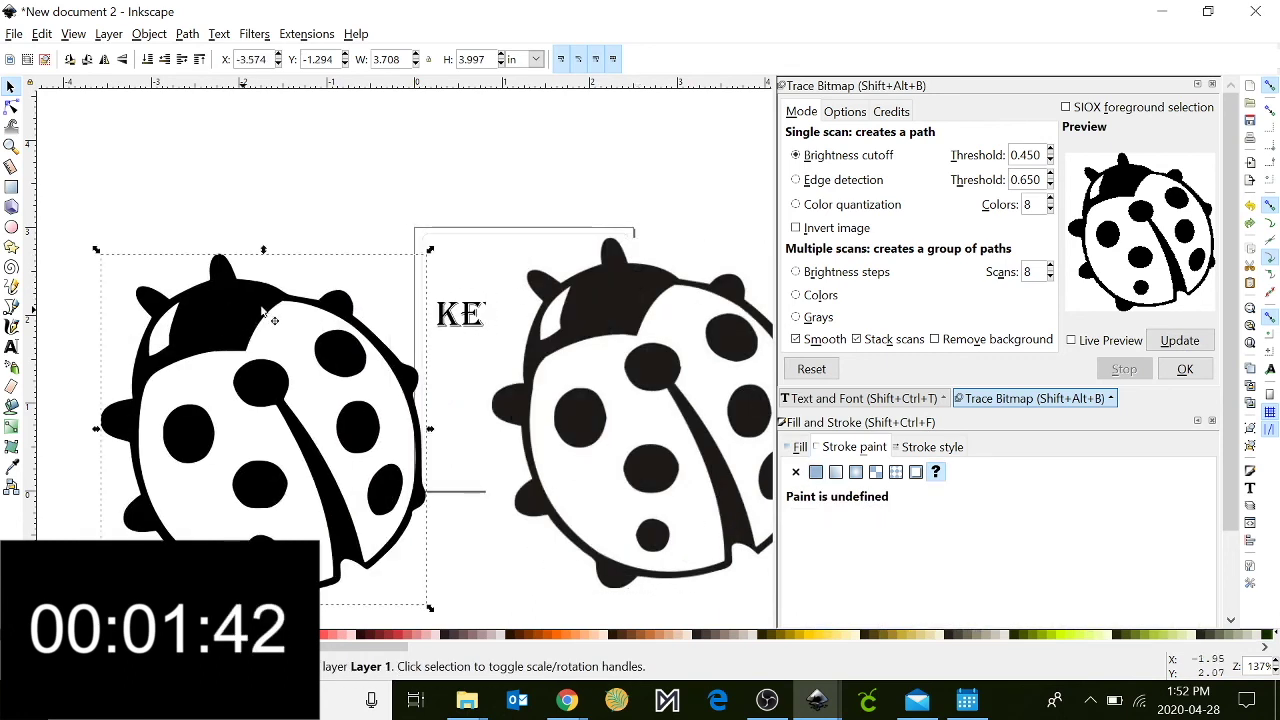
pyautogui.click(651, 360)
pyautogui.press('Delete')
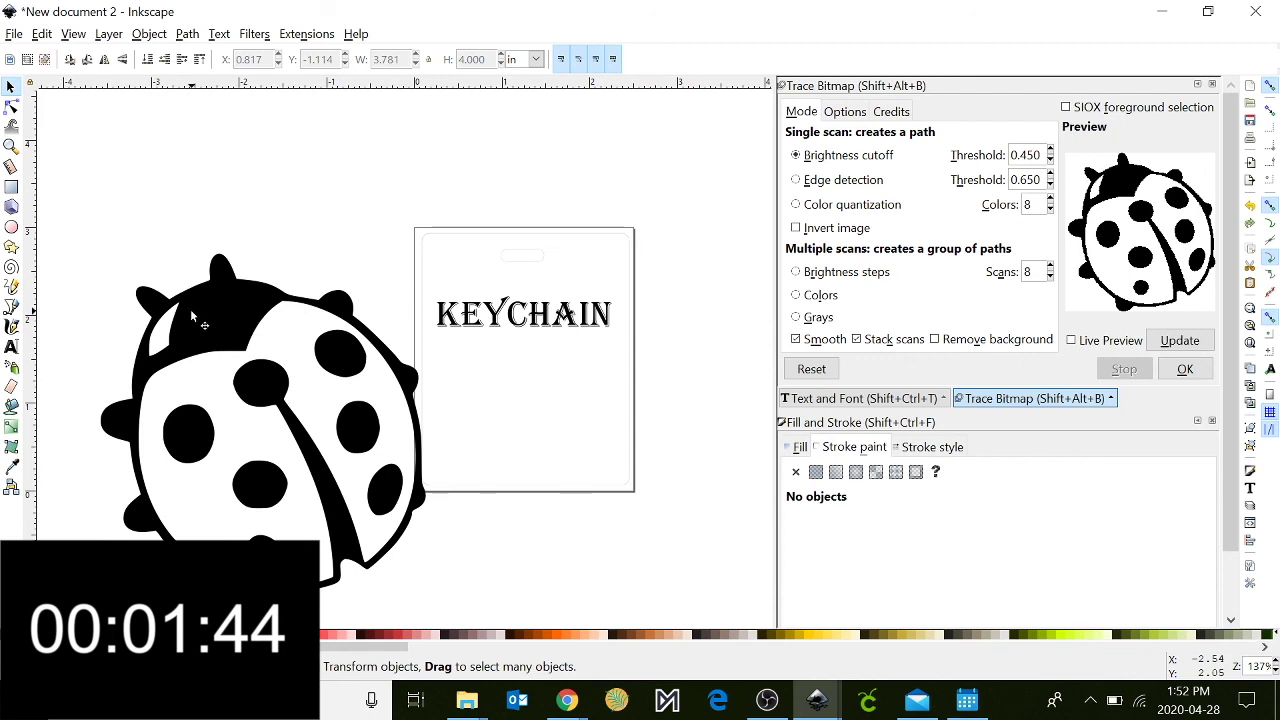
# Step: Shrink the traced ladybug to about 1.12 by 1.21 in and place it below the KEYCHAIN text
pyautogui.click(193, 316)
pyautogui.moveTo(430, 249); pyautogui.dragTo(204, 494)
pyautogui.moveTo(149, 551); pyautogui.dragTo(471, 420)
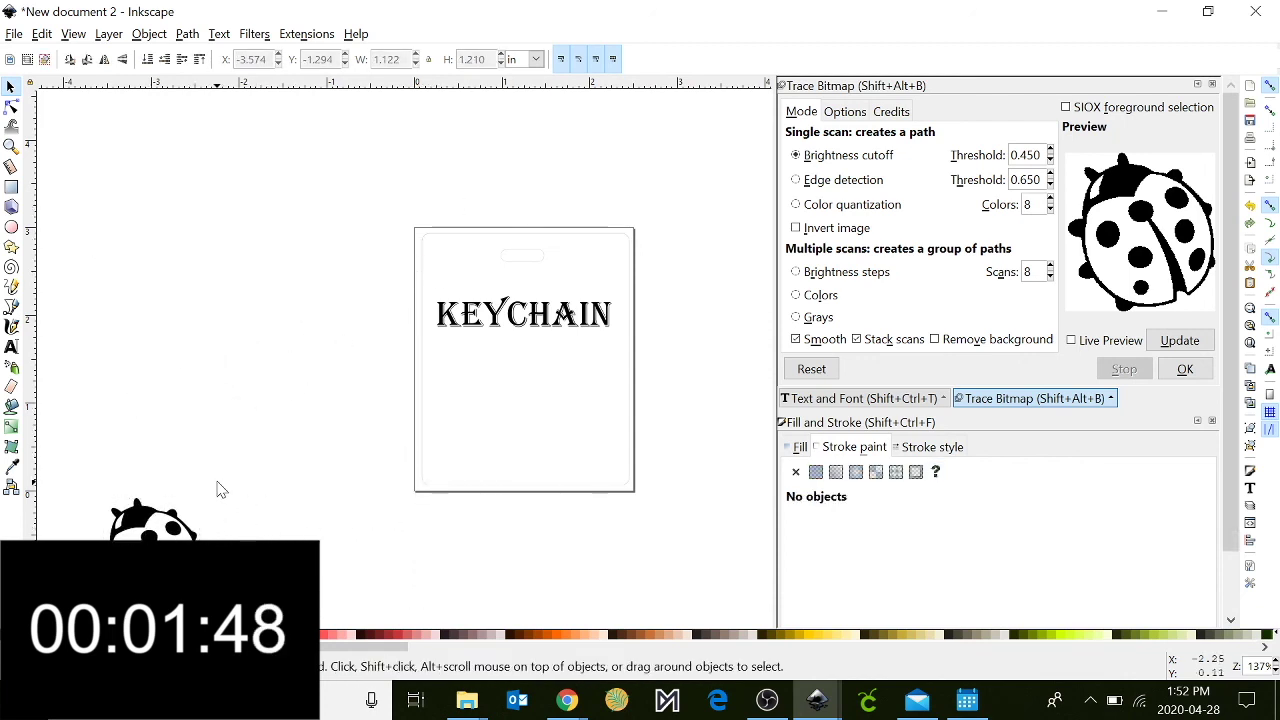
pyautogui.moveTo(140, 528); pyautogui.dragTo(516, 382)
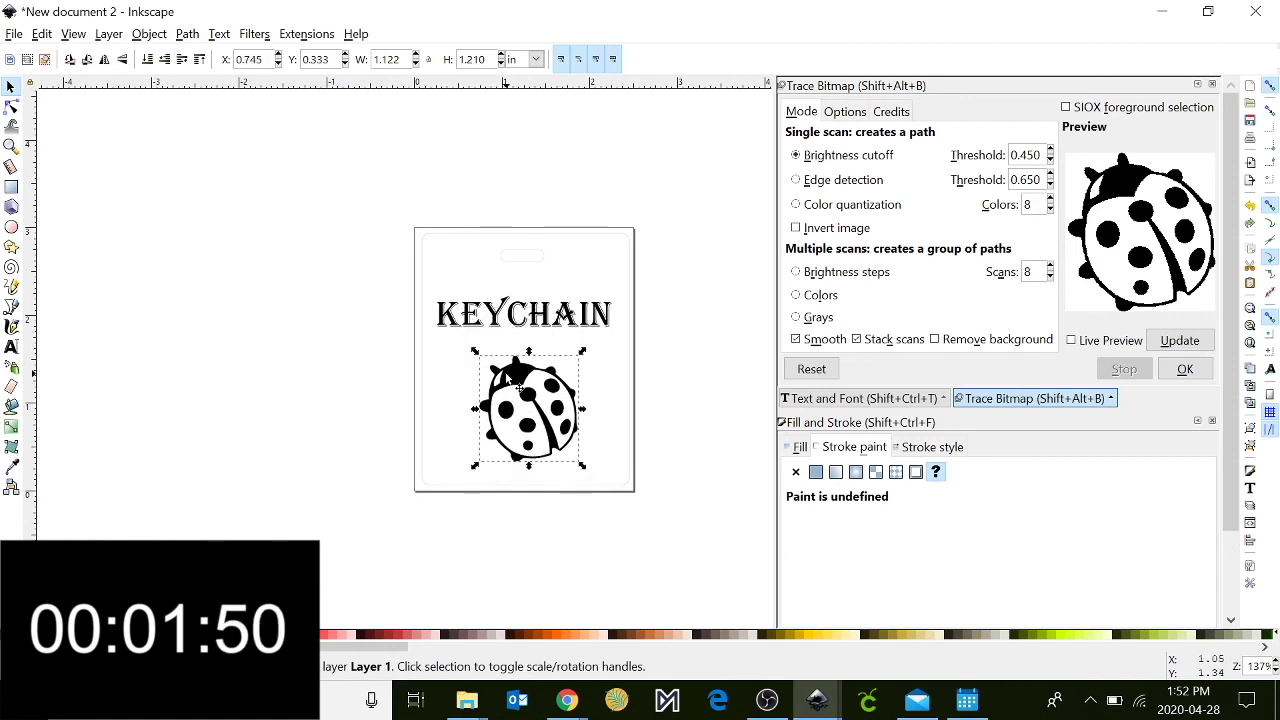
pyautogui.press('+')
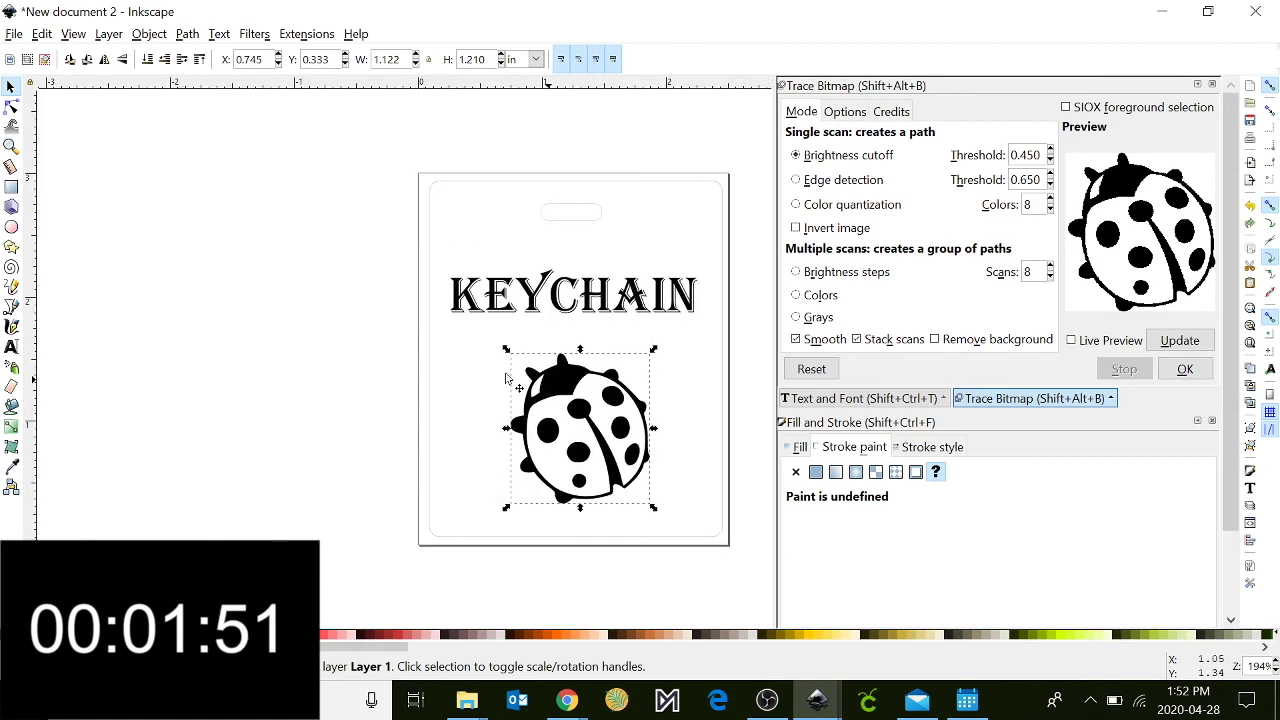
# Step: Switch the hanging slot's stroke width unit to inches and check the outer outline's stroke width
pyautogui.click(565, 213)
pyautogui.click(932, 450)
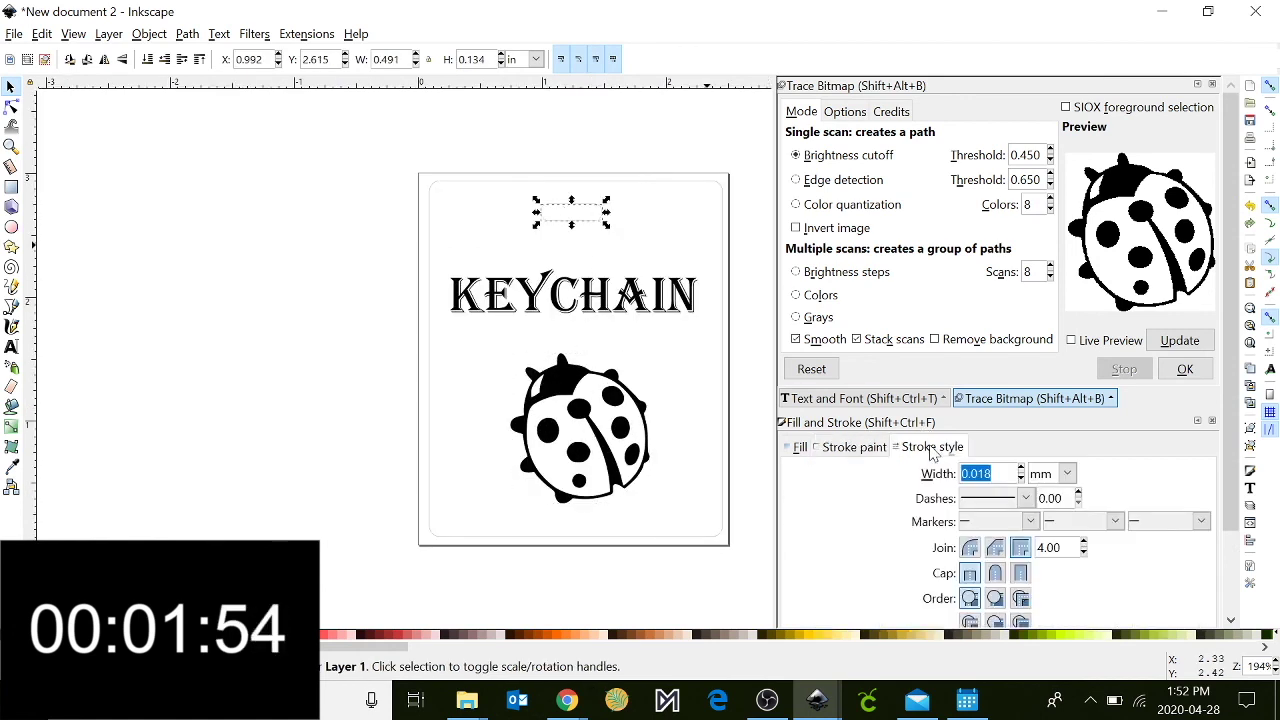
pyautogui.click(1066, 474)
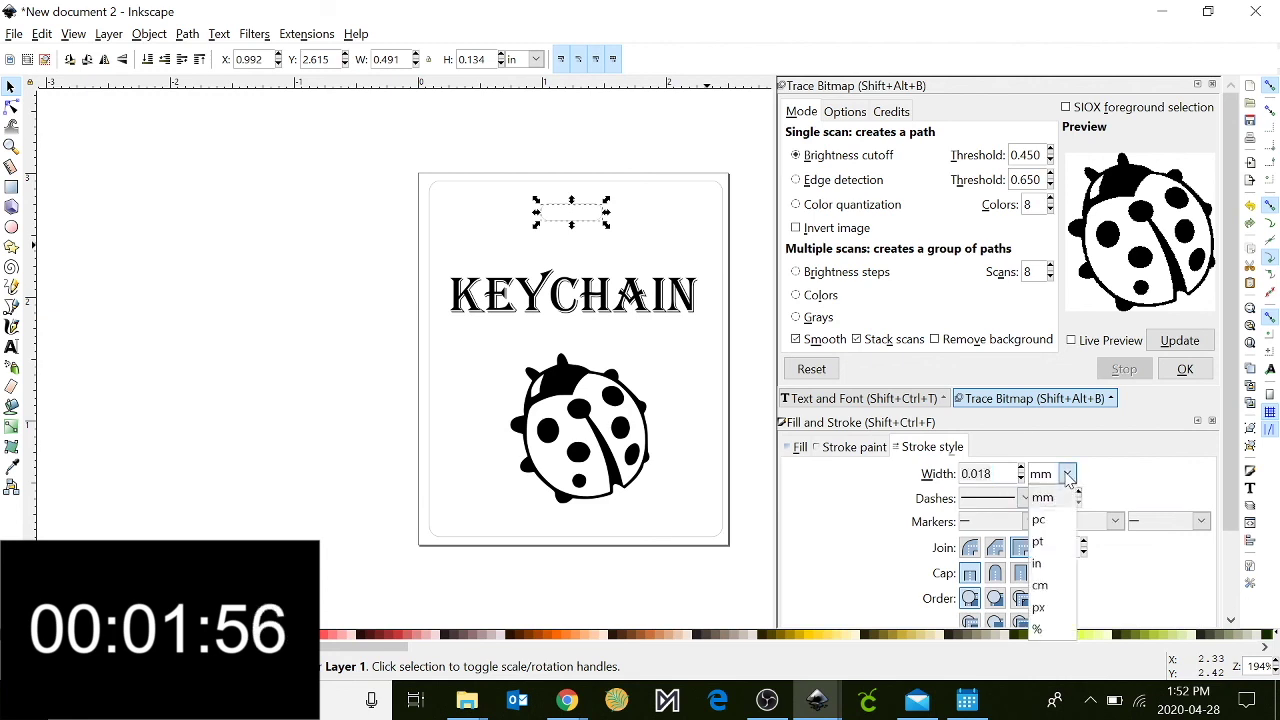
pyautogui.click(1056, 566)
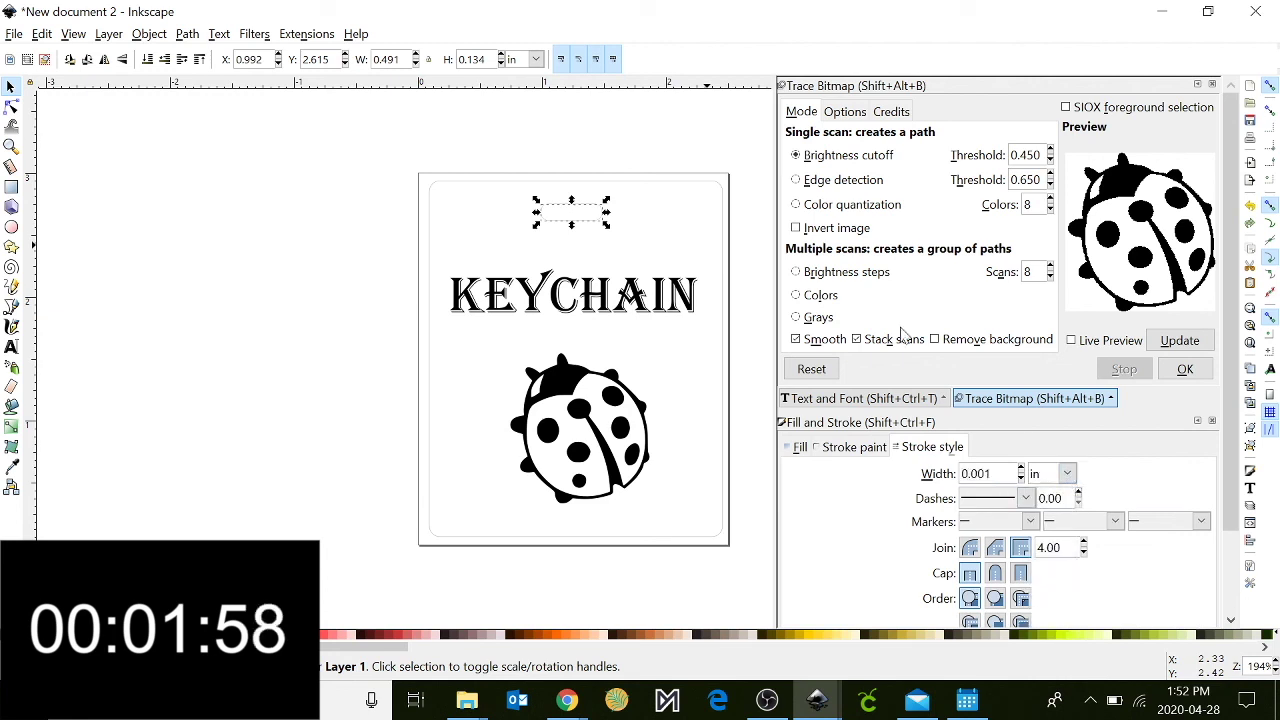
pyautogui.click(716, 190)
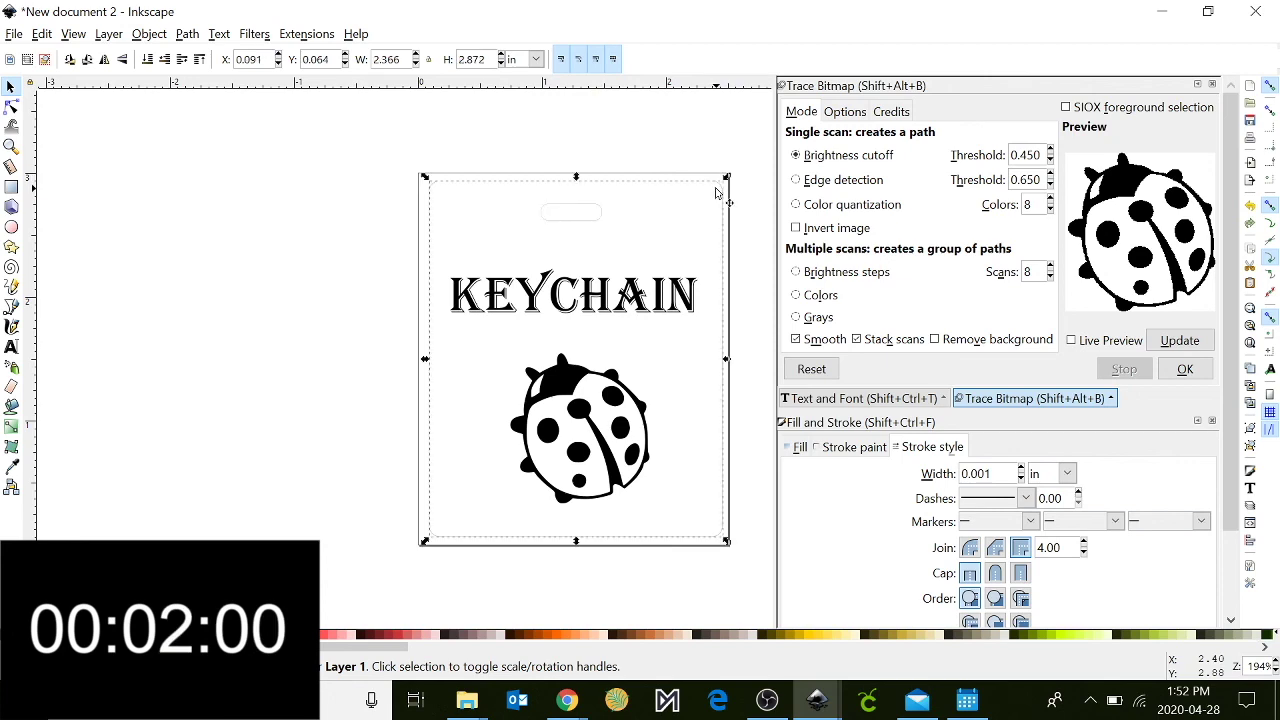
# Step: Save the document to the Desktop as "ladybug" in Inkscape SVG format
pyautogui.click(14, 34)
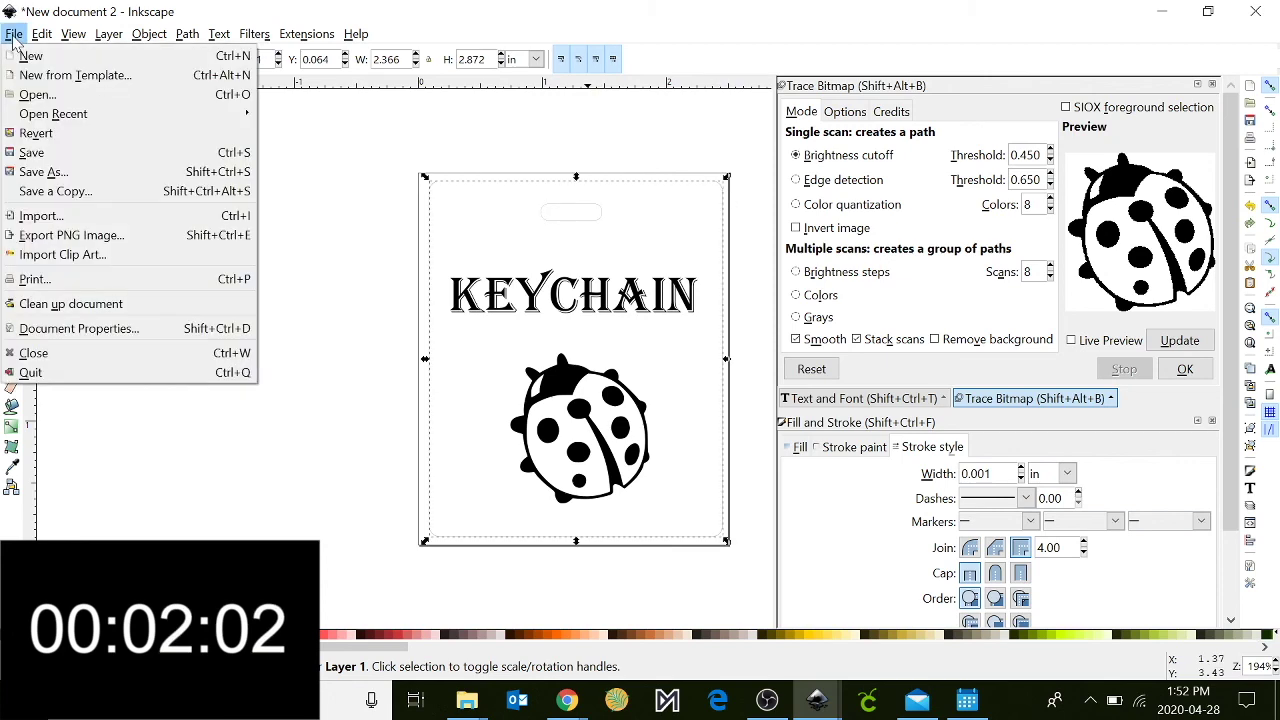
pyautogui.click(70, 180)
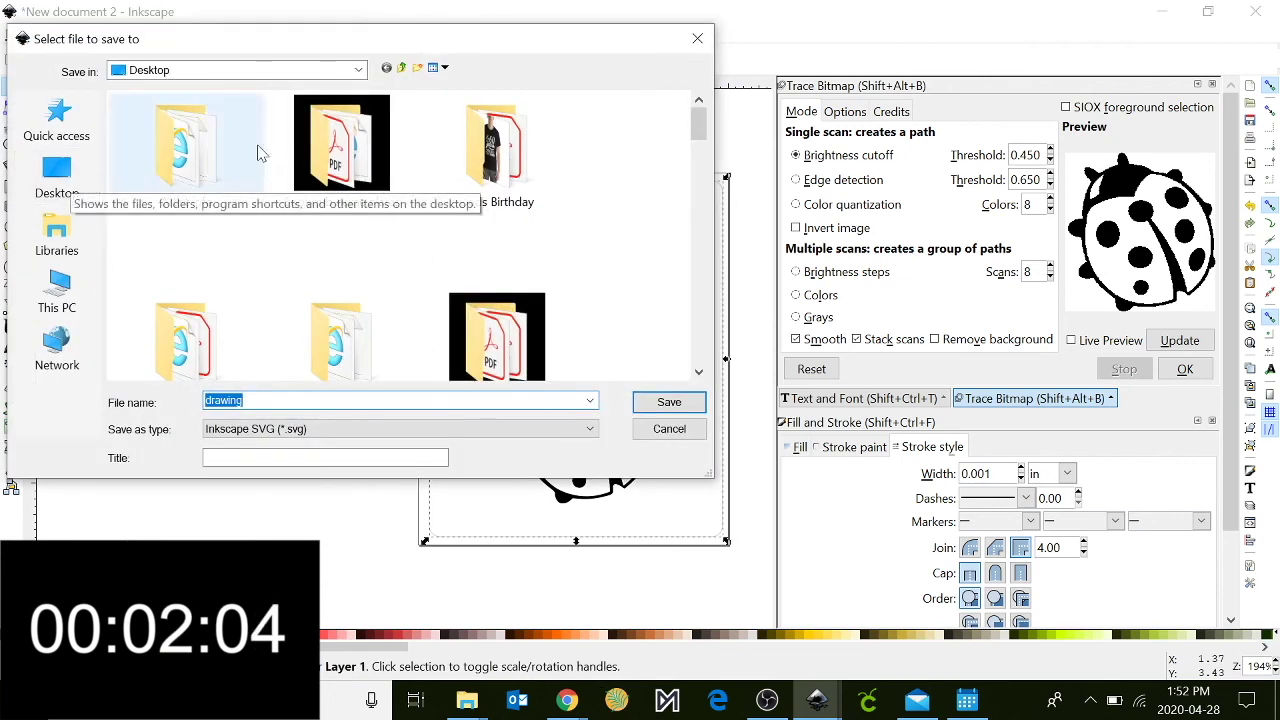
pyautogui.write('ladyb')
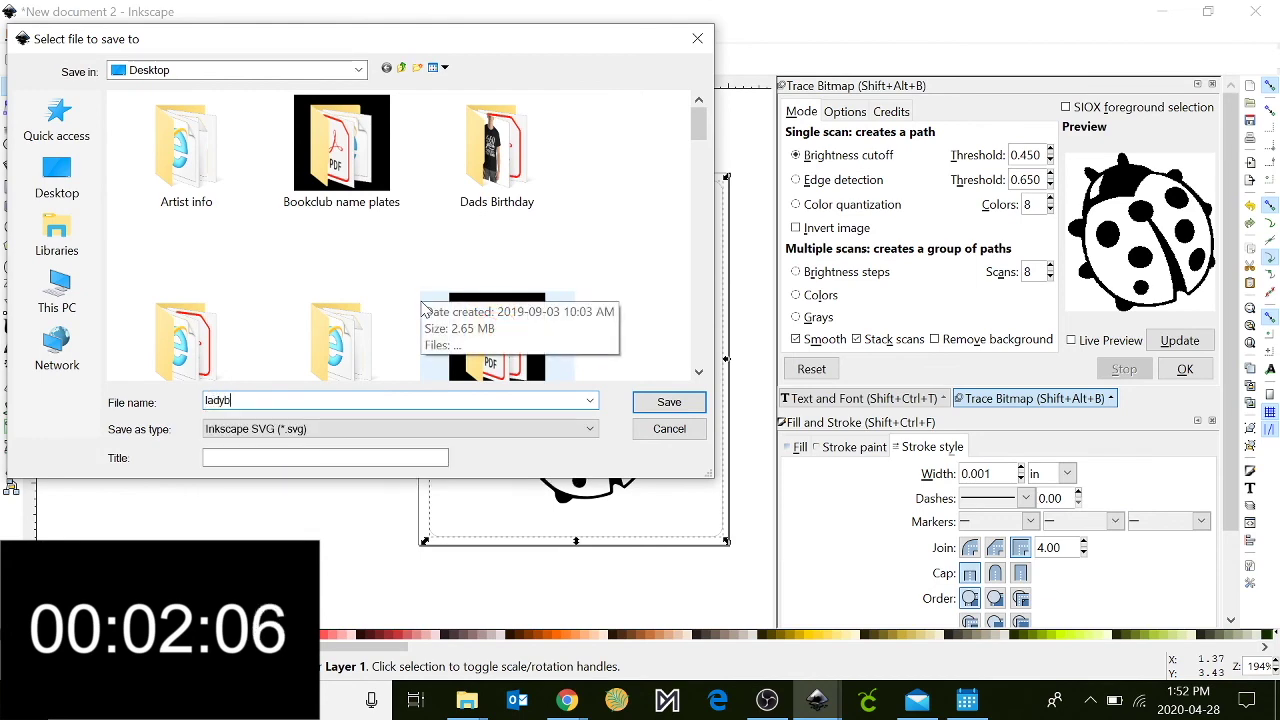
pyautogui.write('ug')
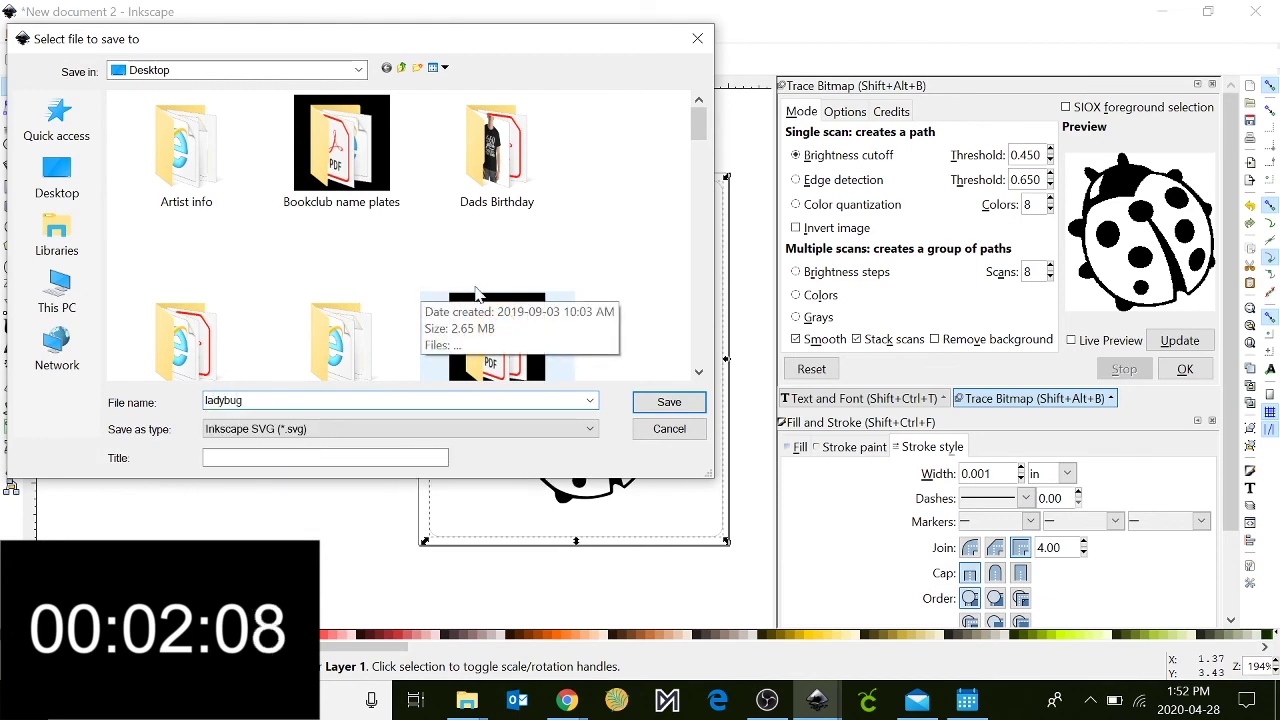
pyautogui.click(669, 401)
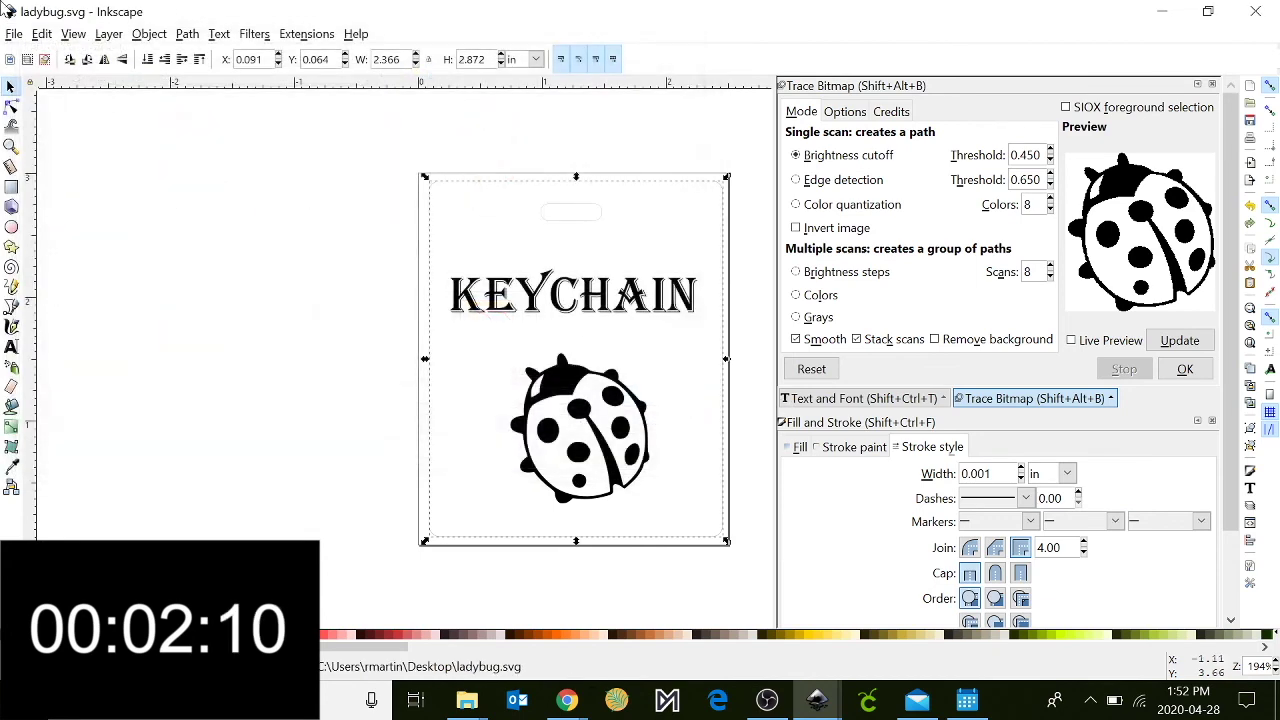
# Step: Save the ladybug design to the Desktop in Portable Document Format (*.pdf), accepting the PDF export options
pyautogui.click(14, 34)
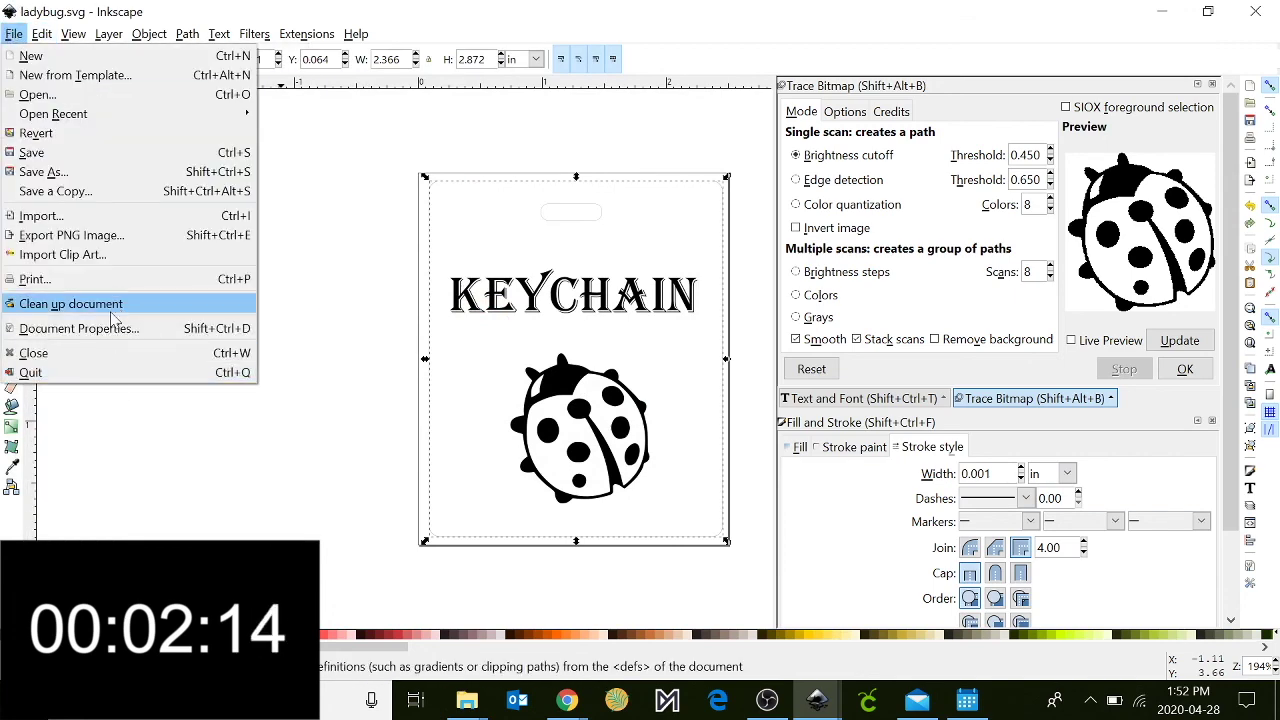
pyautogui.click(70, 178)
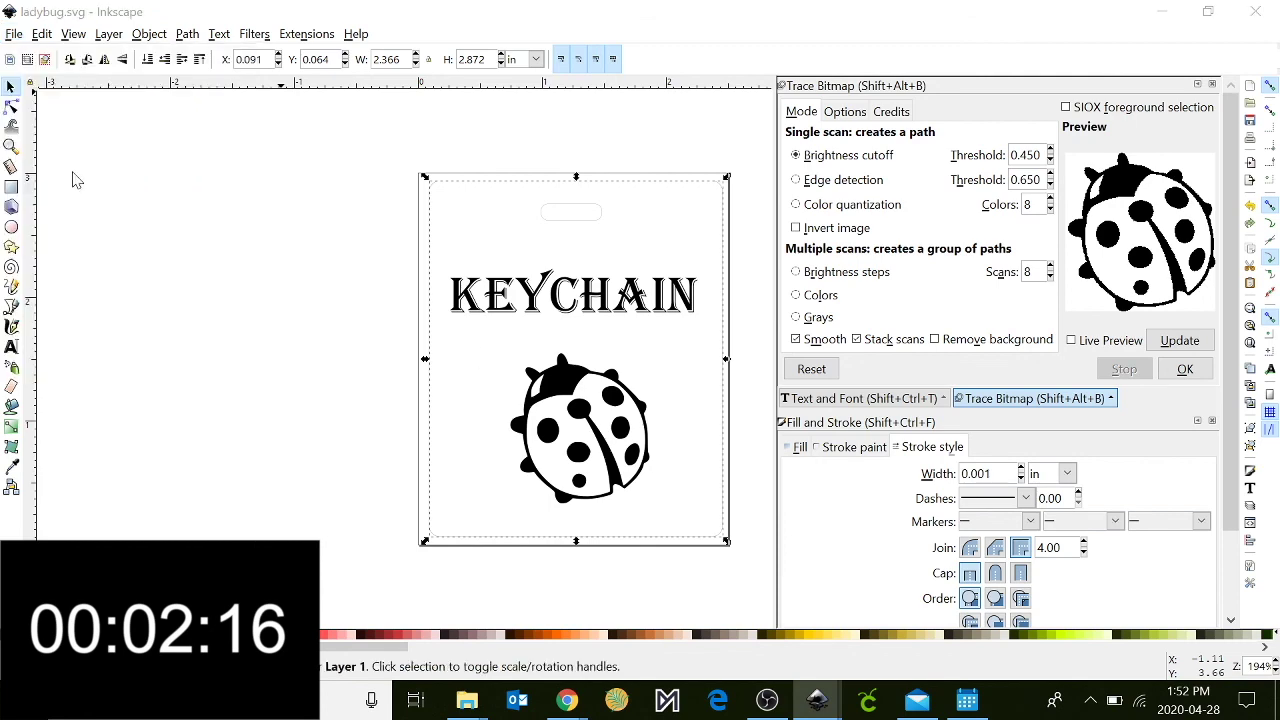
pyautogui.click(590, 430)
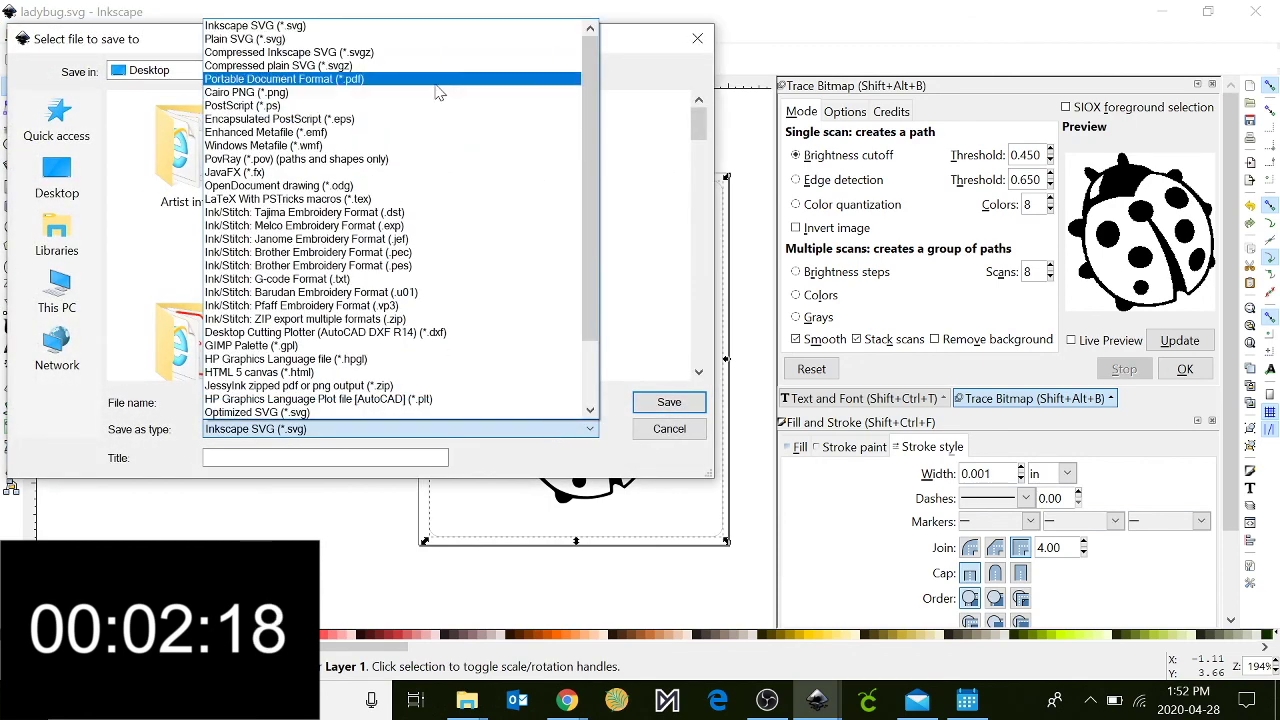
pyautogui.click(436, 84)
pyautogui.click(669, 401)
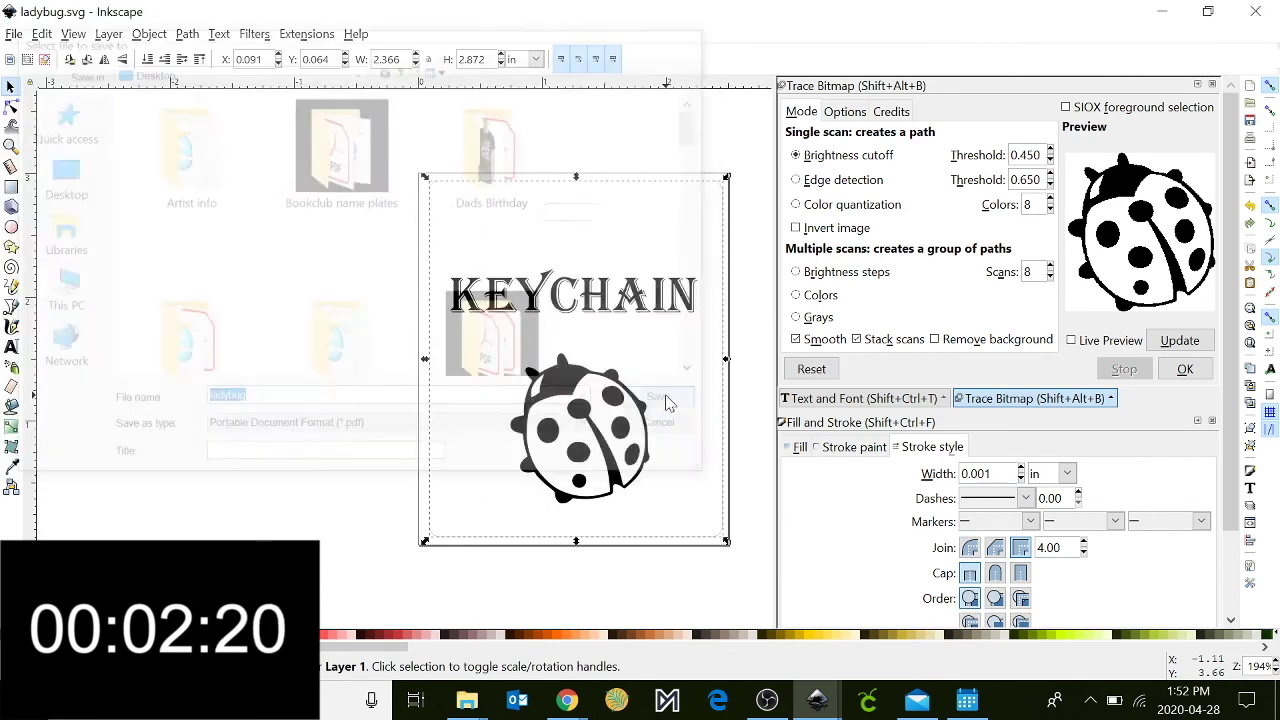
pyautogui.click(788, 496)
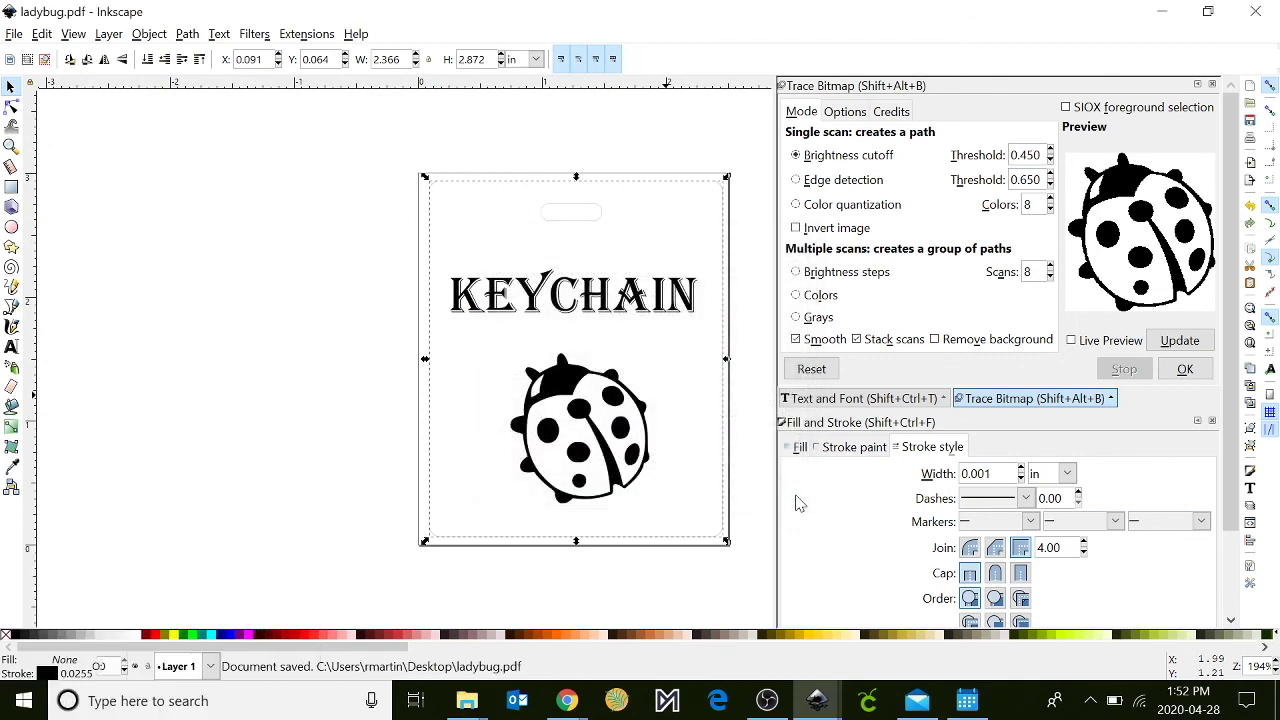